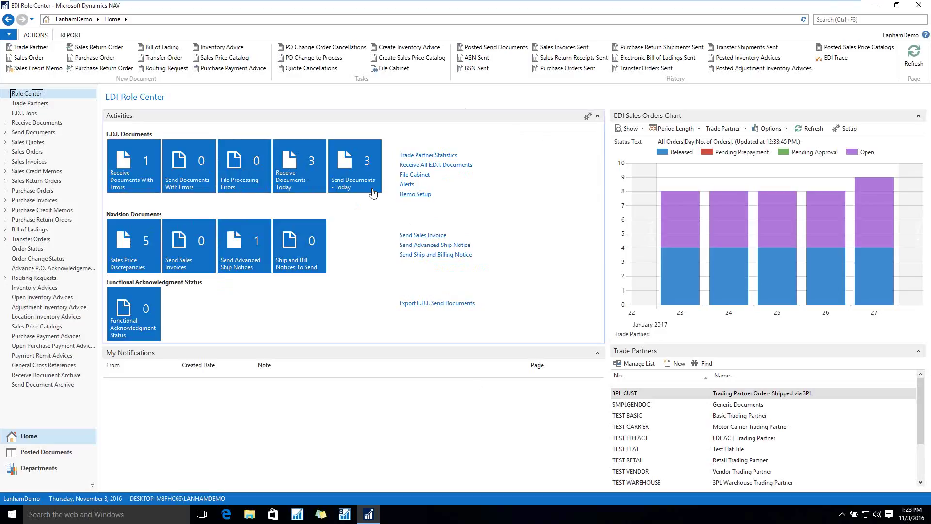
In the received document with errors, append JA to the Customer PO No., External_Document_No. and Your_Reference values, and process the document again
left_click(140, 170)
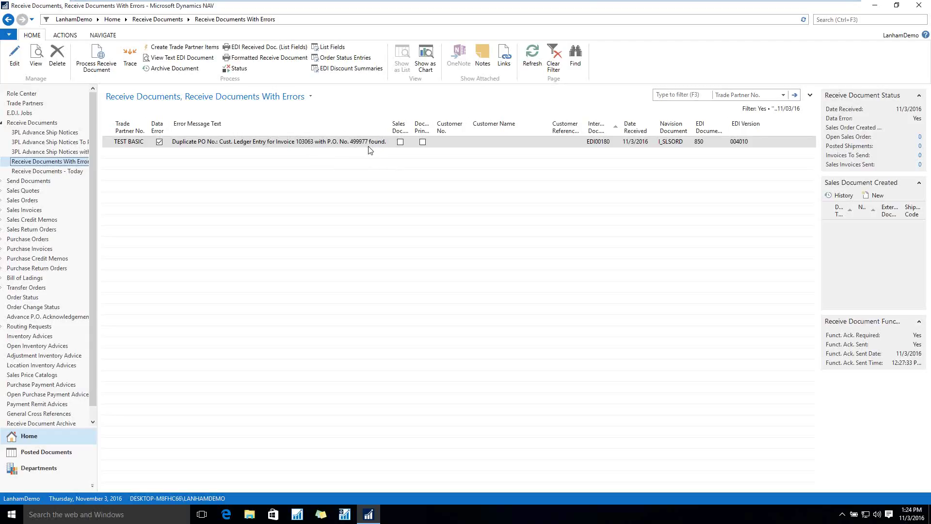
left_click(332, 48)
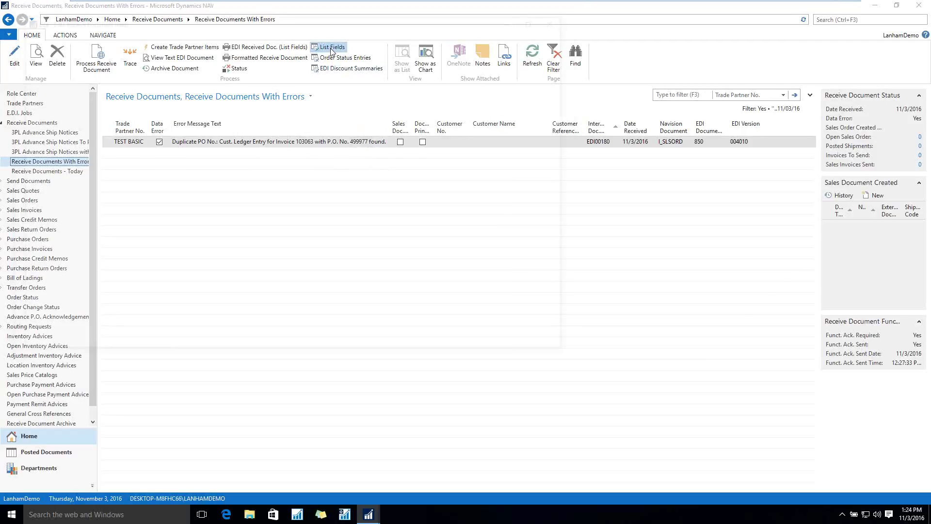
left_click(252, 172)
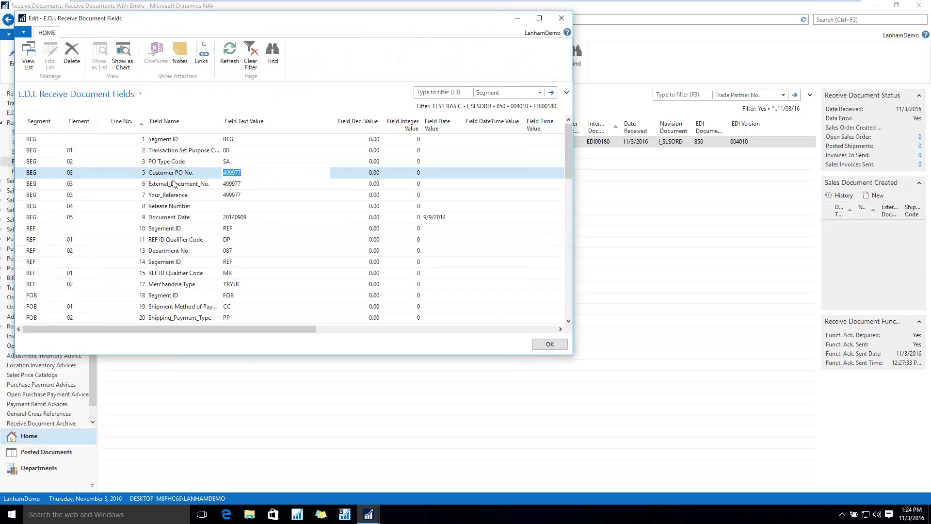
left_click(263, 173)
type("JA")
left_click(253, 185)
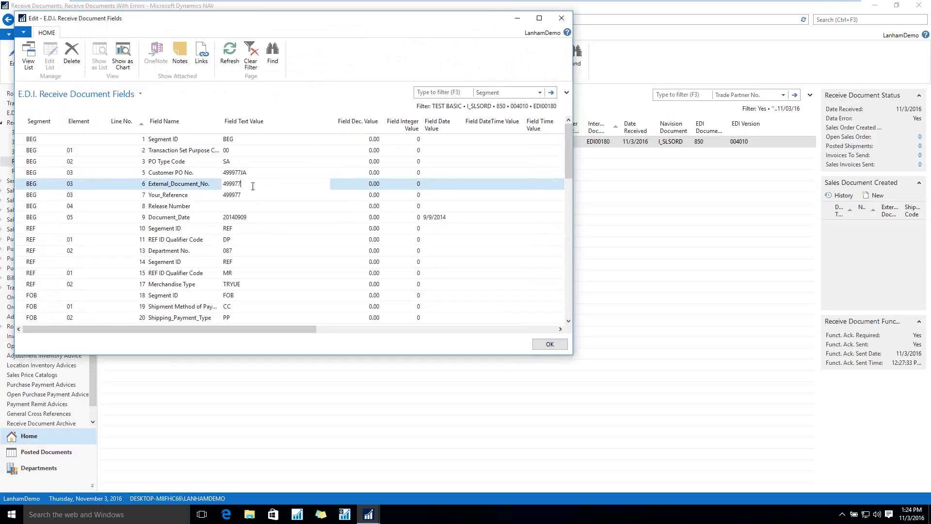
type("JA")
left_click(246, 192)
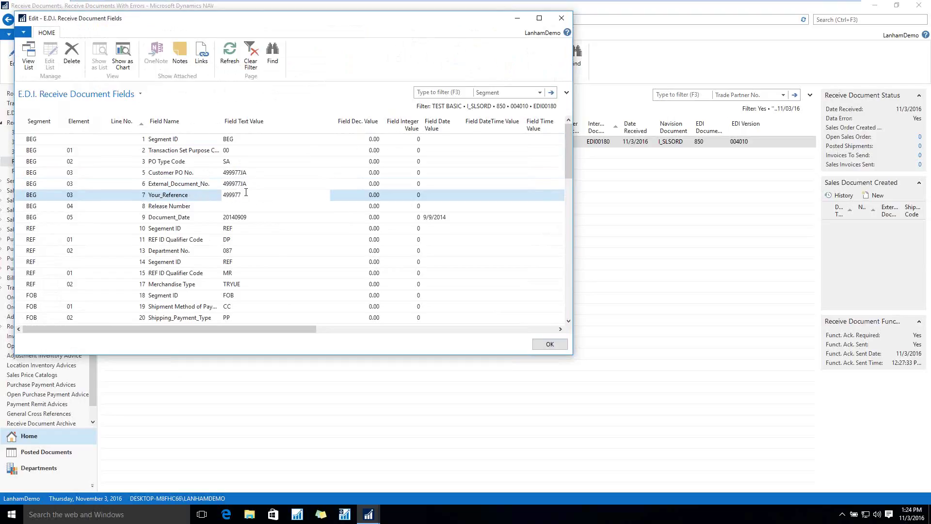
type("JA")
left_click(536, 343)
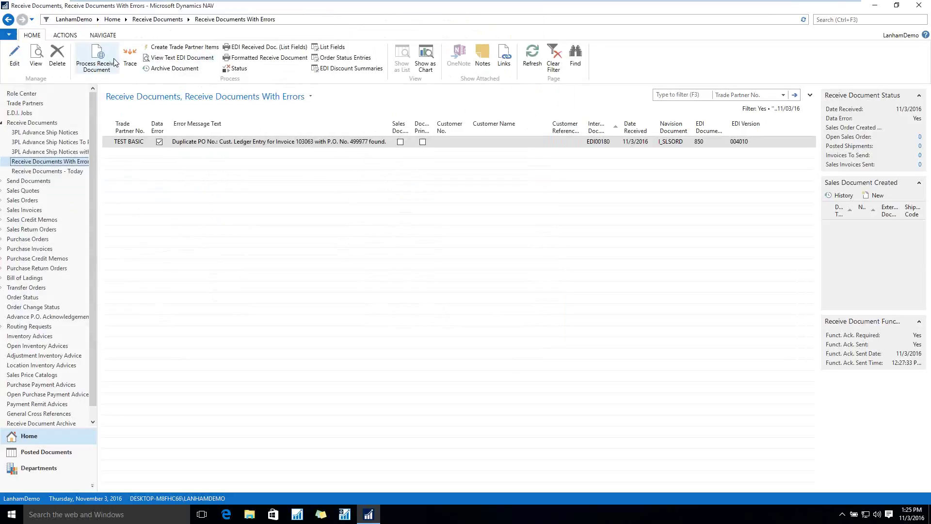
left_click(98, 57)
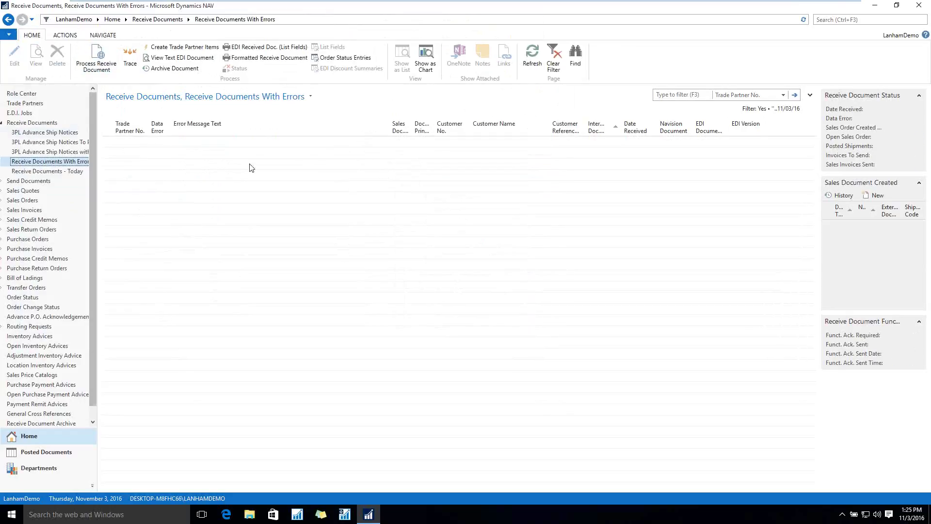
Select the TEST BASIC 850 document among today's received documents and widen the pane listing its created sales document
left_click(29, 93)
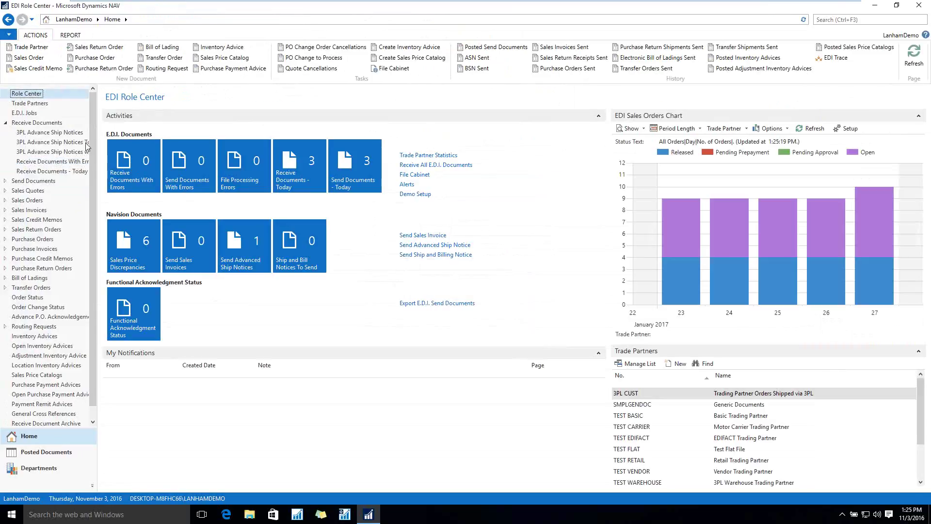
left_click(301, 190)
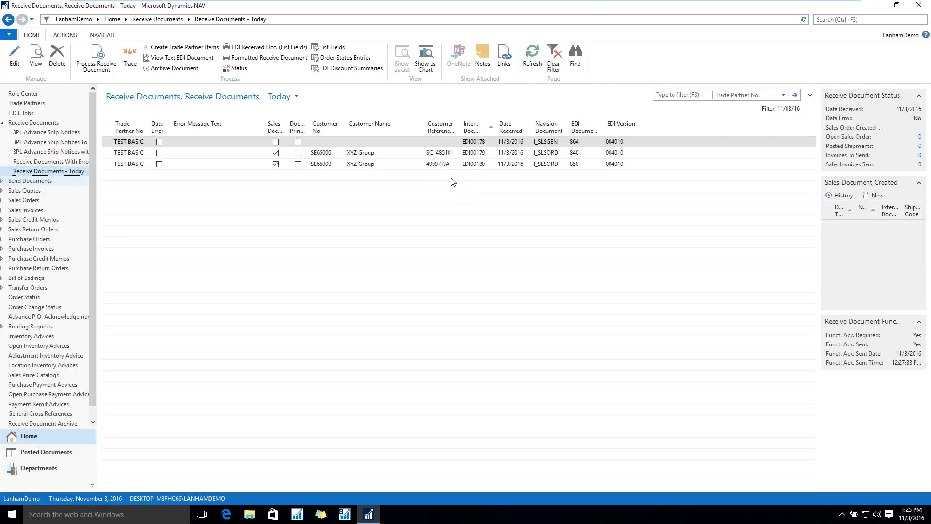
left_click(164, 167)
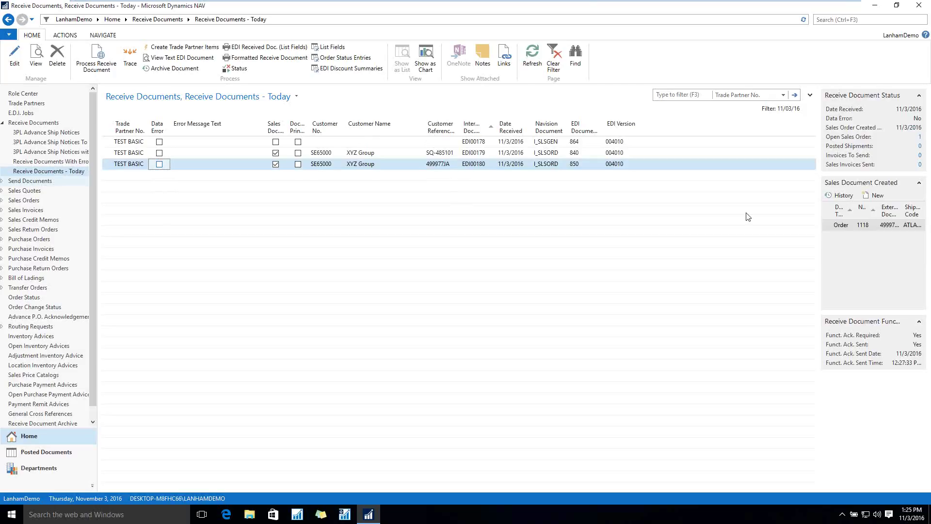
left_click_drag(818, 227, 771, 221)
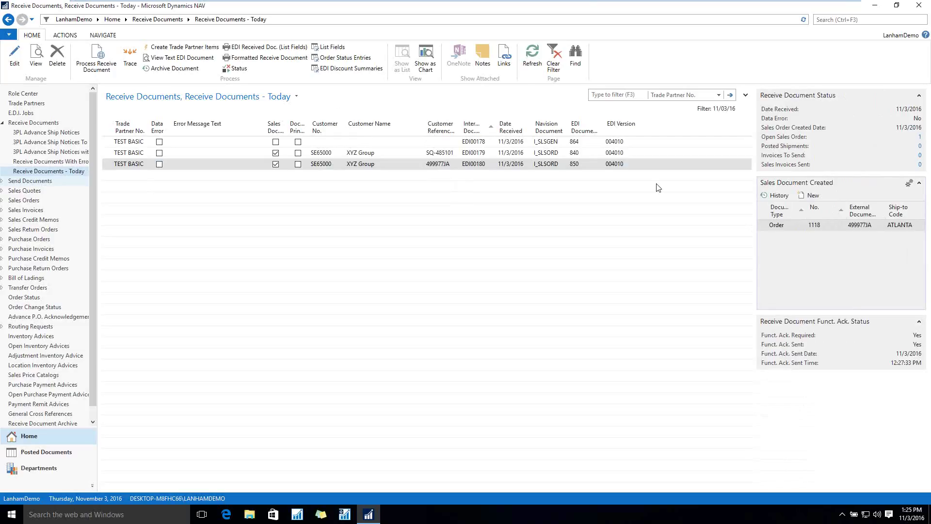
Trace the 850 document and view its linked E.D.I. send document record
left_click(131, 58)
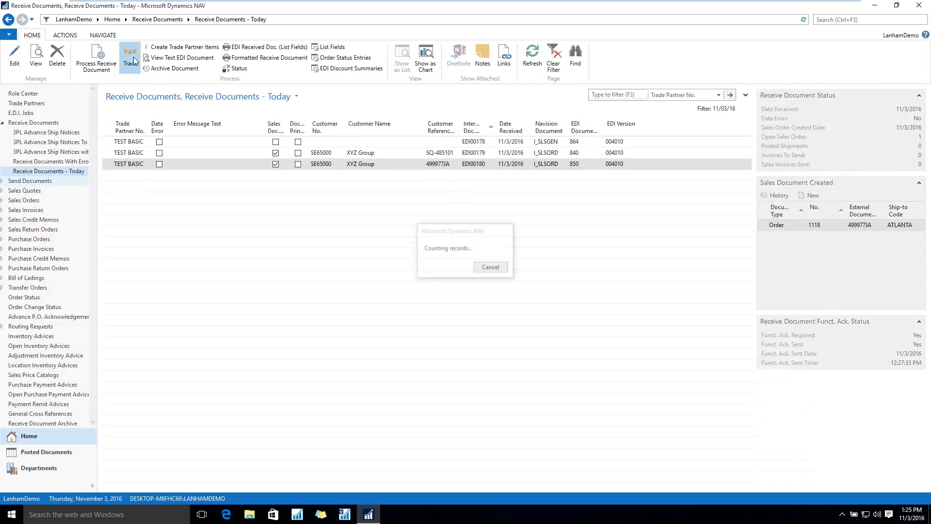
left_click(217, 192)
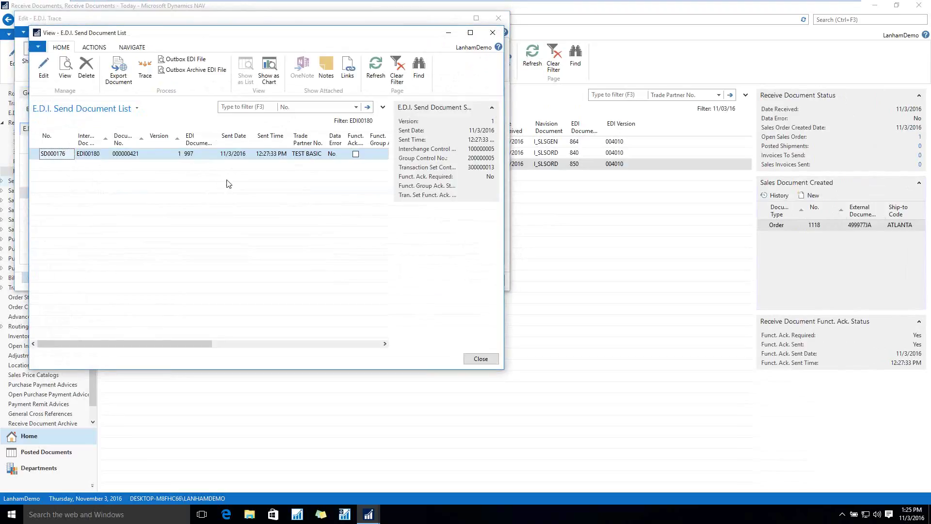
left_click(492, 32)
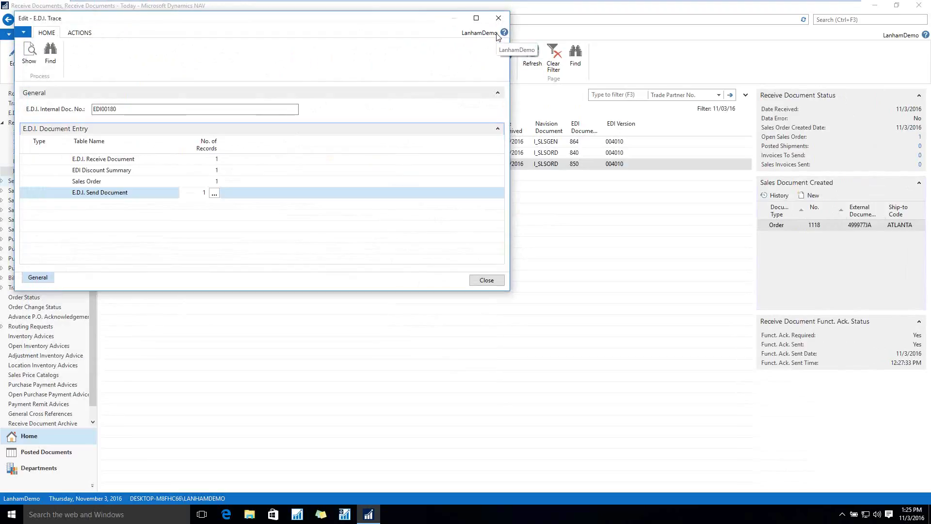
Open the traced sales order for editing, review its lines, and release the order
left_click(214, 182)
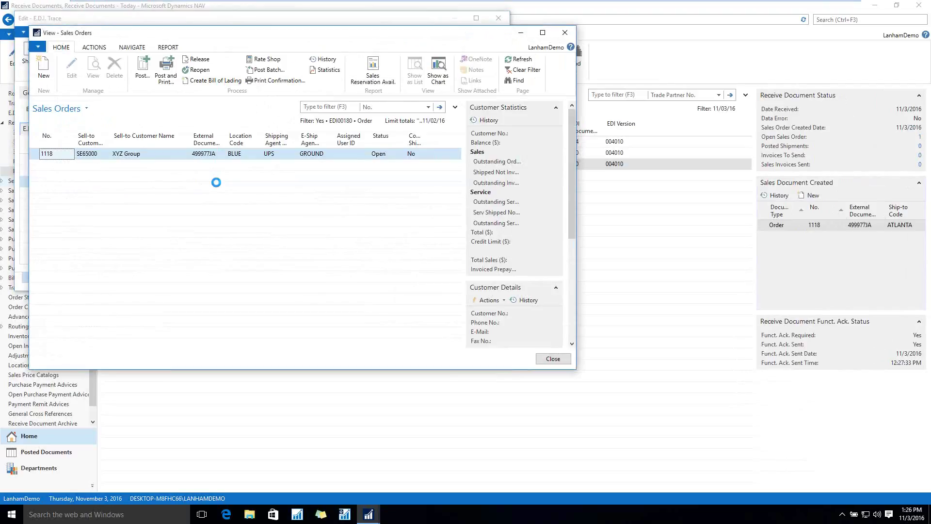
left_click(71, 73)
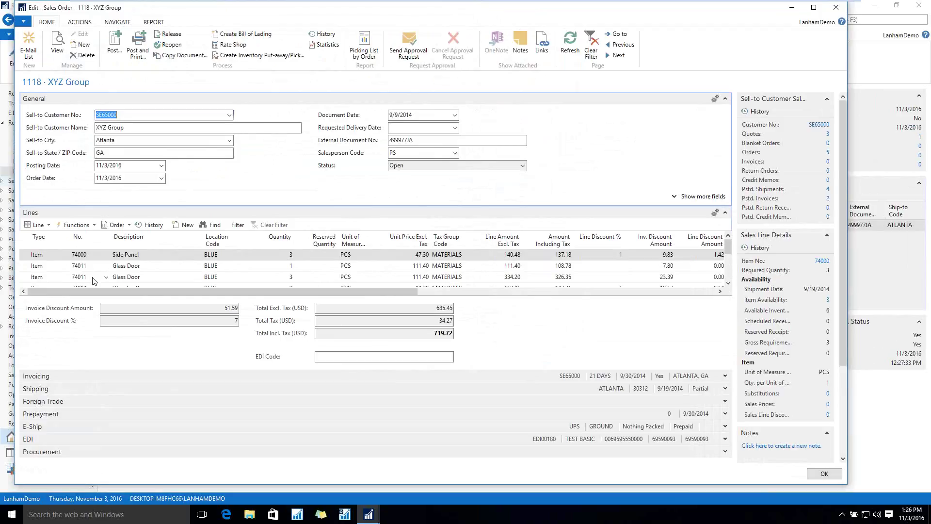
left_click_drag(272, 290, 70, 294)
left_click(172, 35)
left_click(825, 476)
left_click(554, 360)
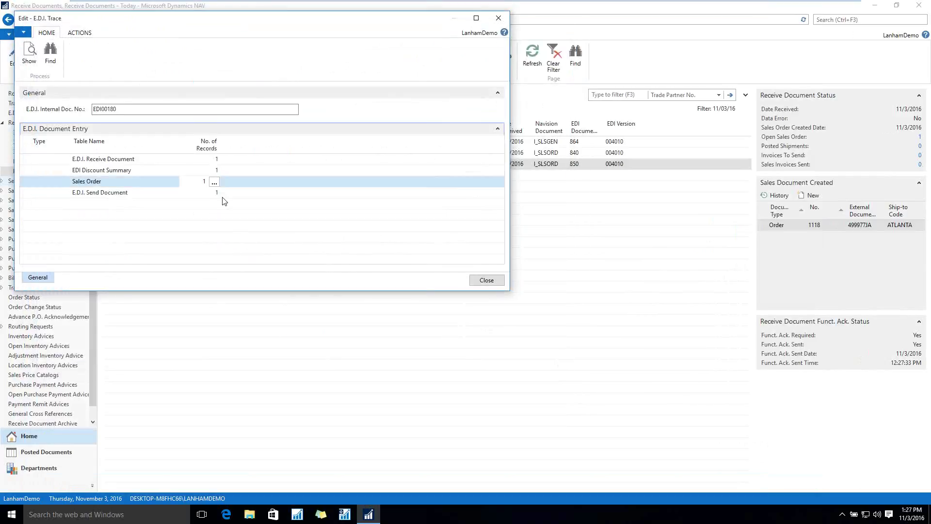
View the traced document's EDI discount summary, including the line discounts, and close the trace
left_click(127, 172)
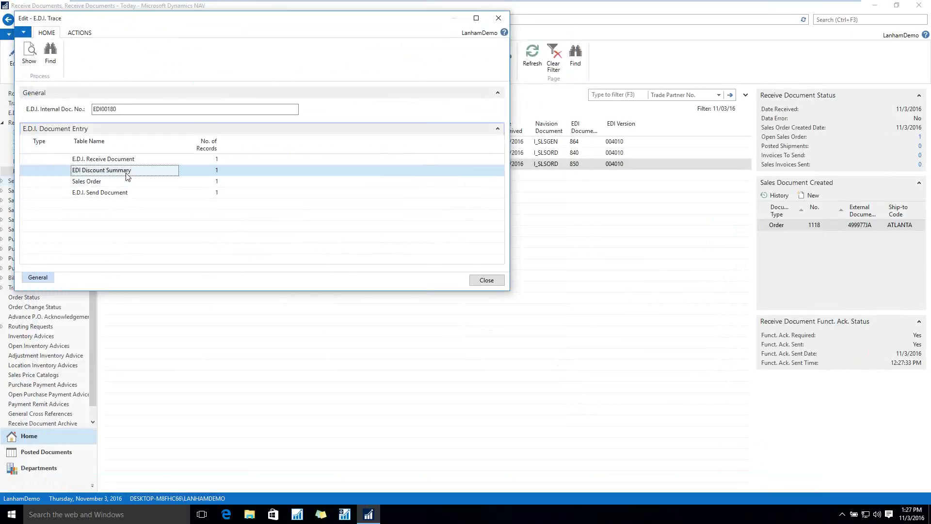
left_click(216, 174)
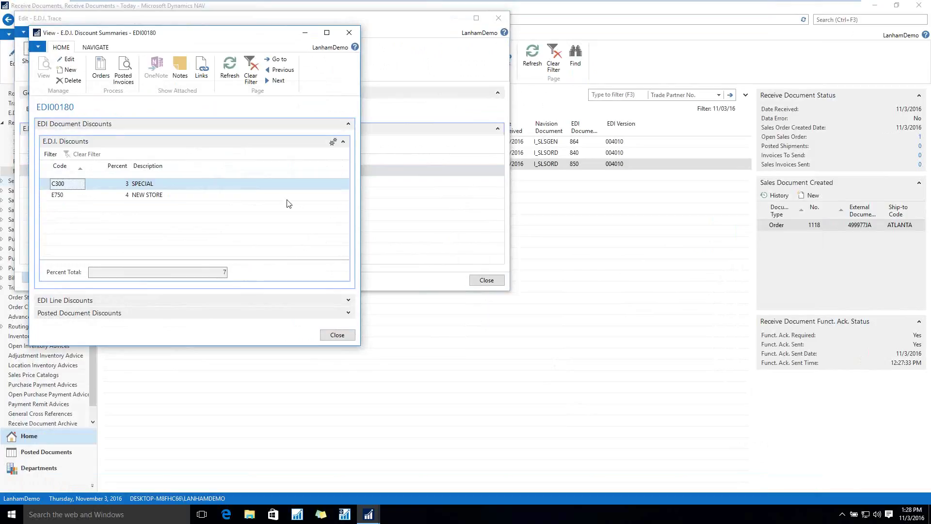
left_click(348, 301)
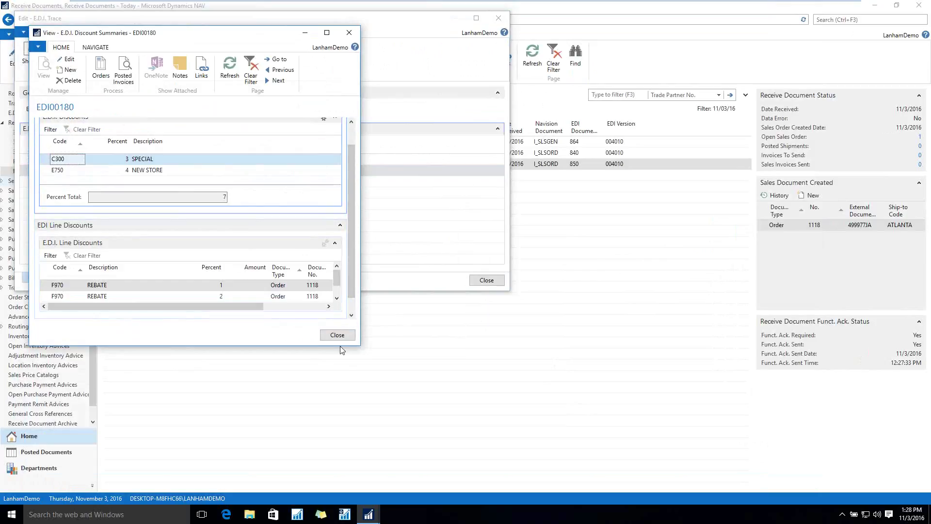
left_click_drag(343, 345, 332, 460)
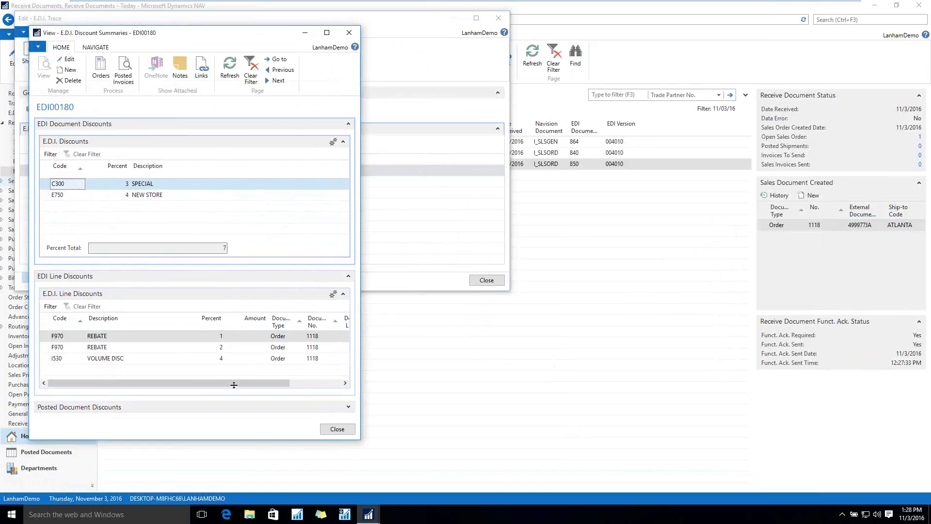
left_click(337, 428)
left_click(488, 281)
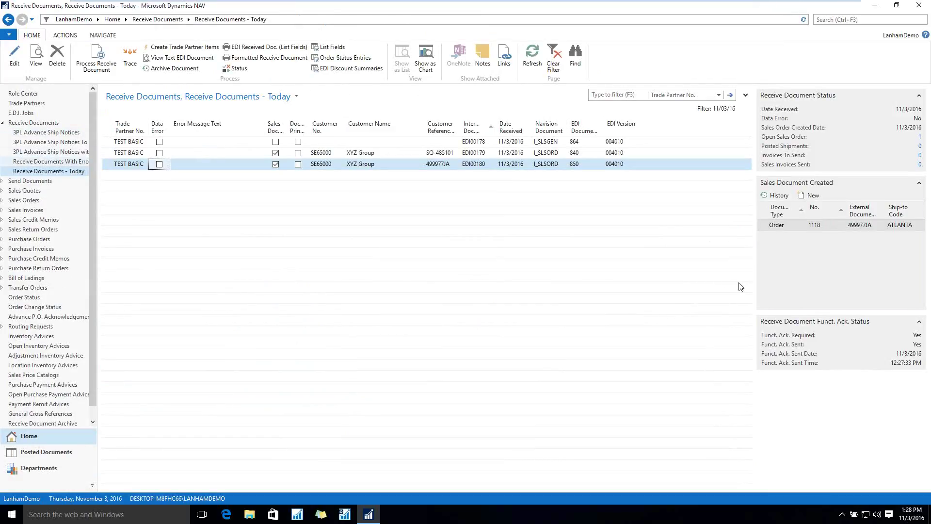
Open the created sales order for editing and start Fast Pack for it, dismissing the order's comment sheet
left_click(821, 227)
left_click(821, 226)
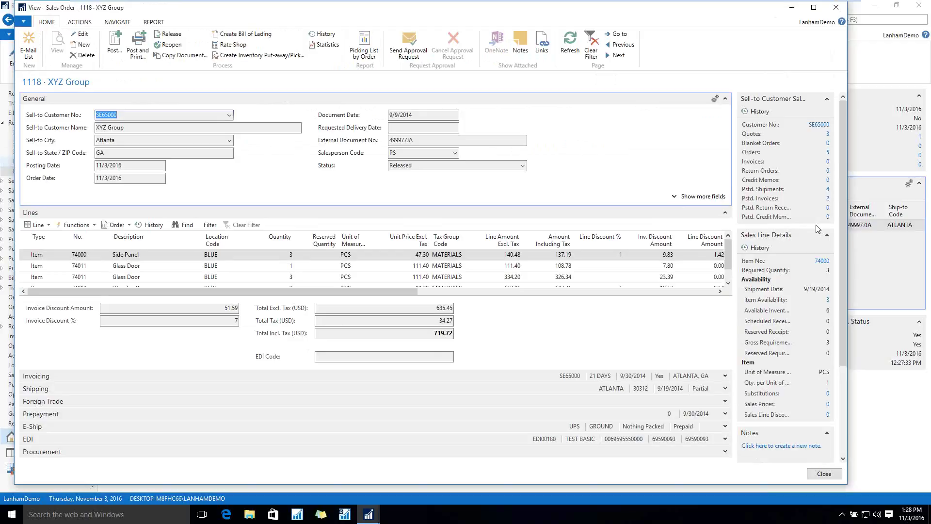
left_click(79, 34)
left_click(121, 22)
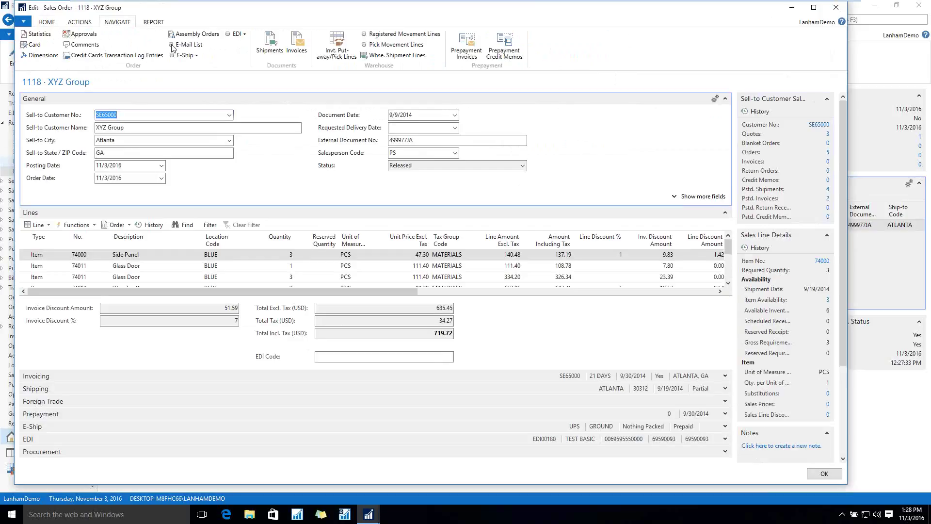
left_click(184, 56)
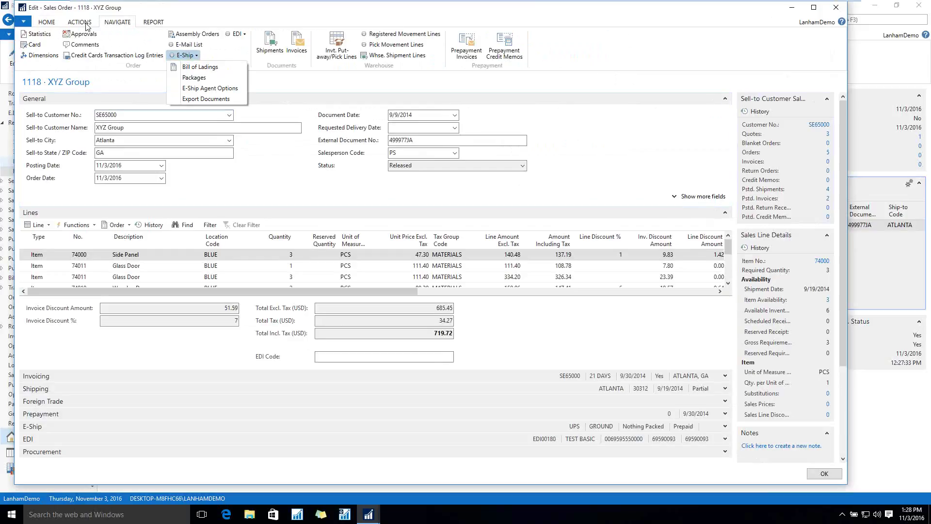
left_click(84, 23)
left_click(160, 56)
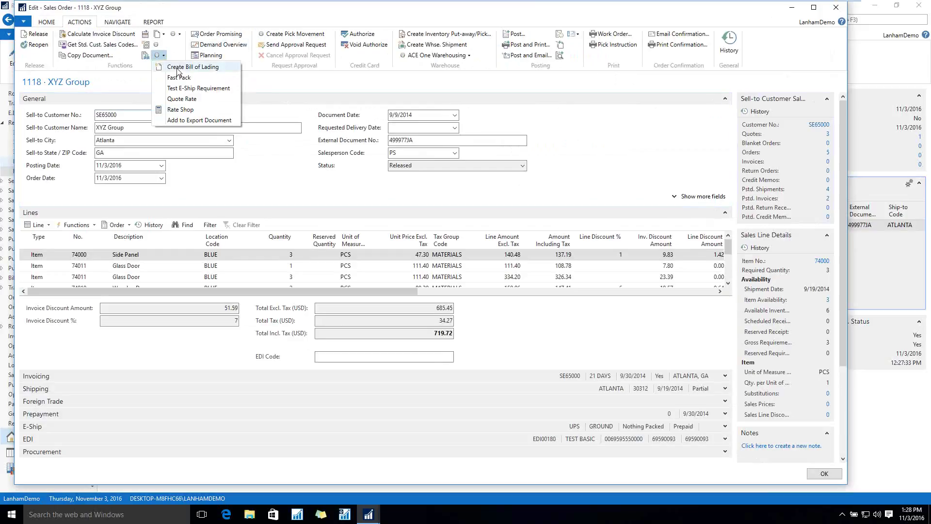
left_click(179, 78)
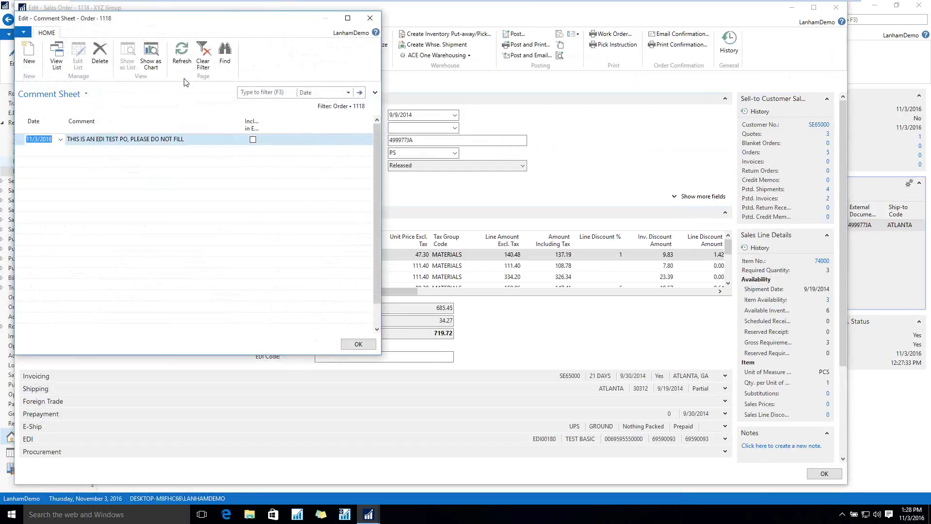
left_click(358, 343)
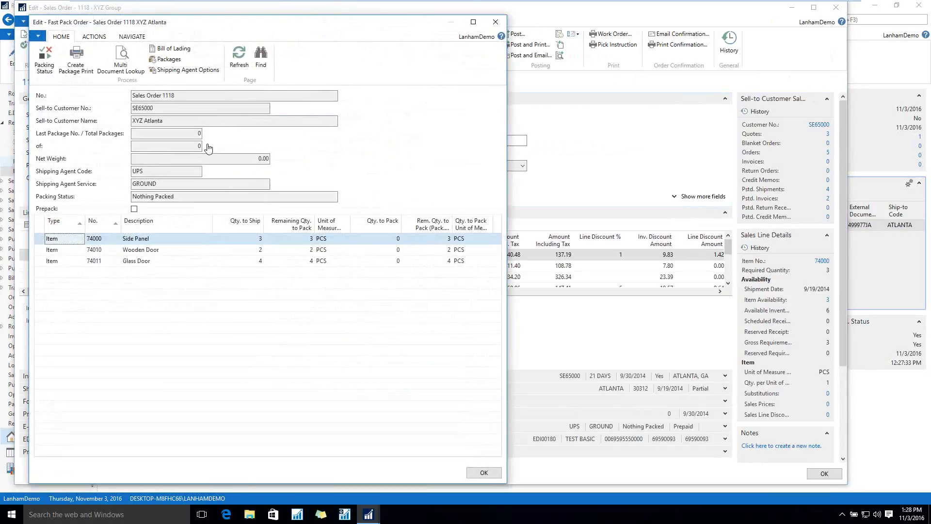
Pack all items of the sales order with the Pack All package function
left_click(378, 238)
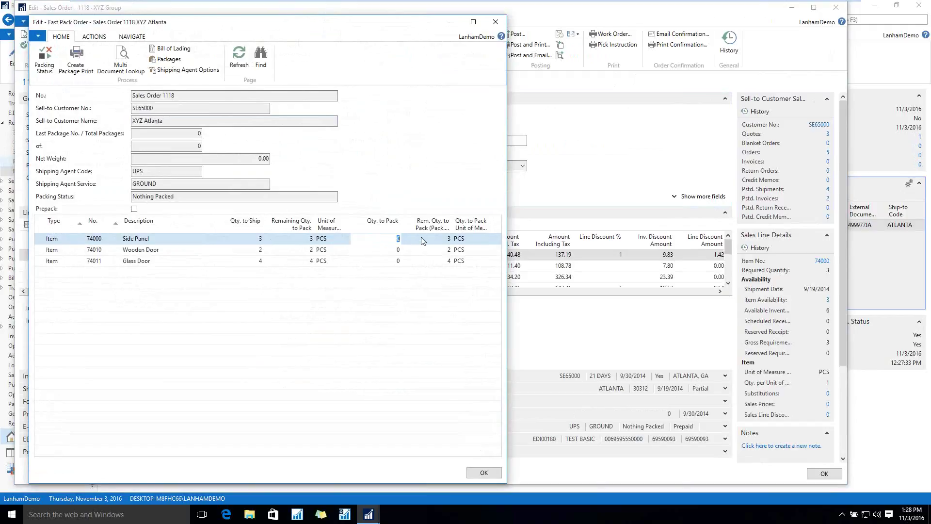
left_click(93, 37)
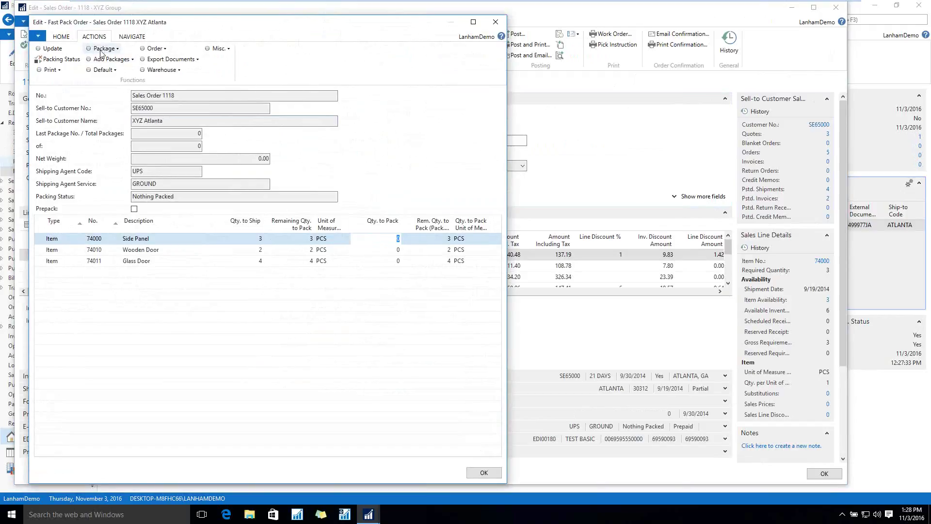
left_click(103, 49)
left_click(131, 83)
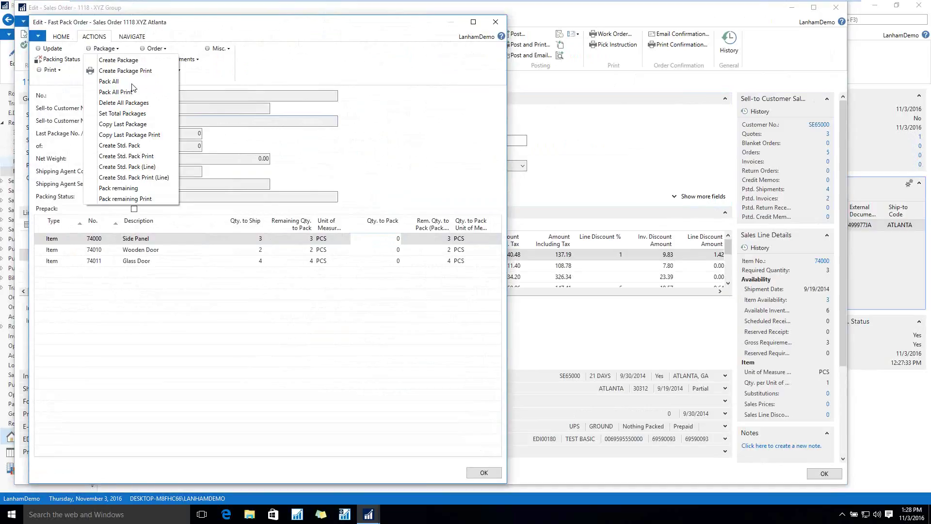
Finish the fast pack with the Close Order option and check the shipped quantities on the sales order lines before closing it
left_click(483, 473)
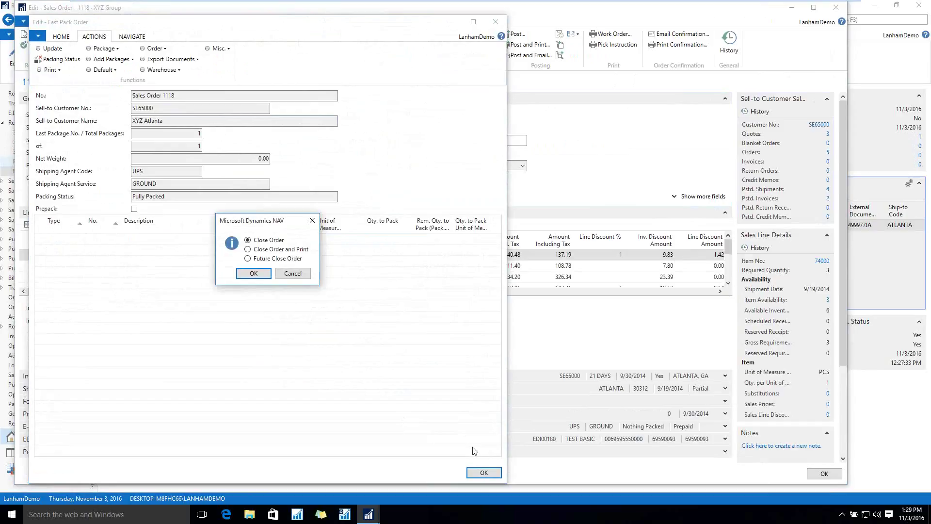
left_click(254, 273)
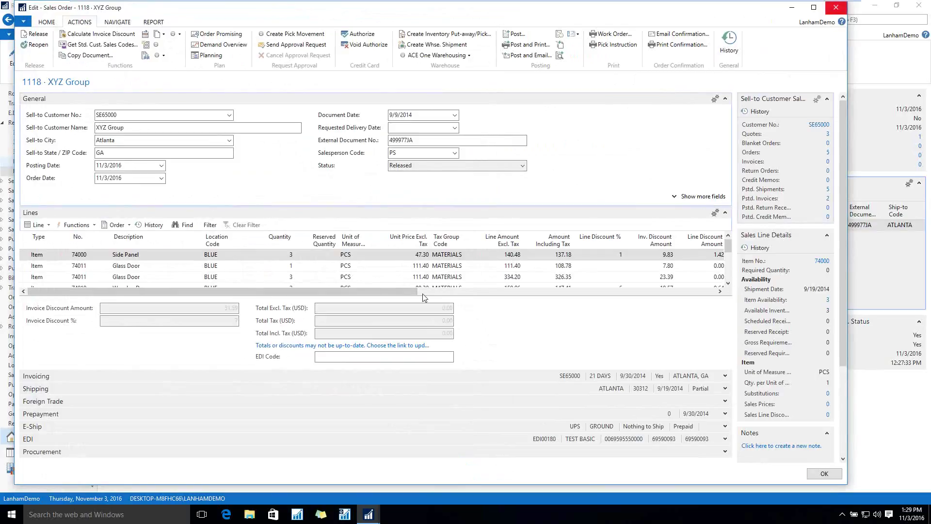
left_click_drag(395, 290, 636, 304)
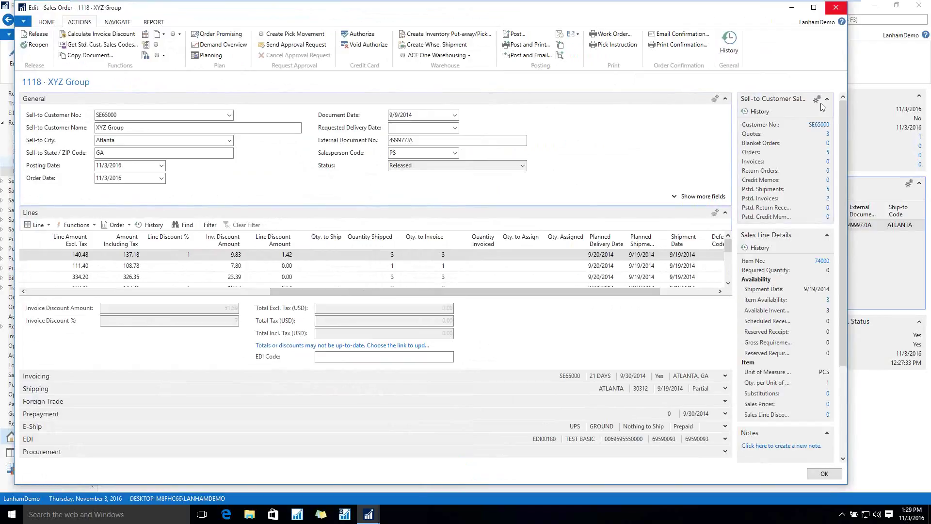
left_click(836, 8)
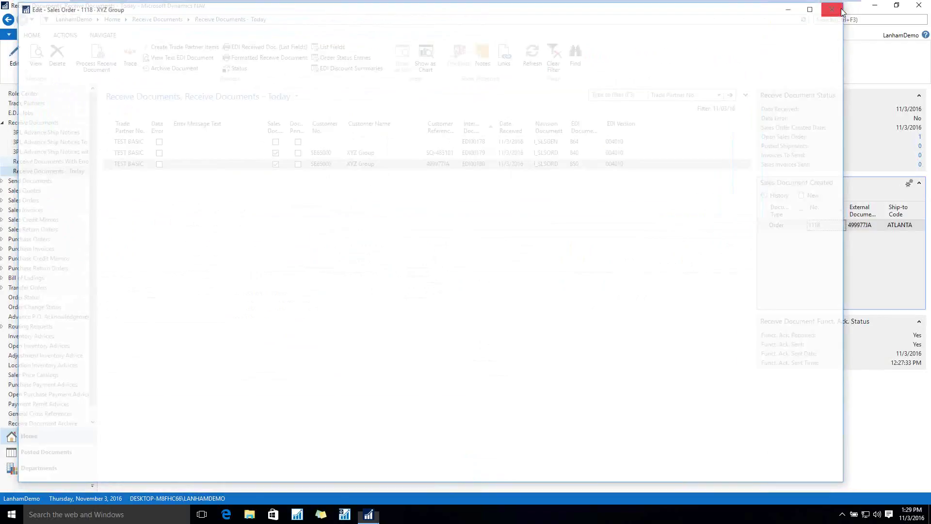
List the advanced ship notices waiting to be sent and open the UPS GROUND bill of lading for editing
left_click(32, 94)
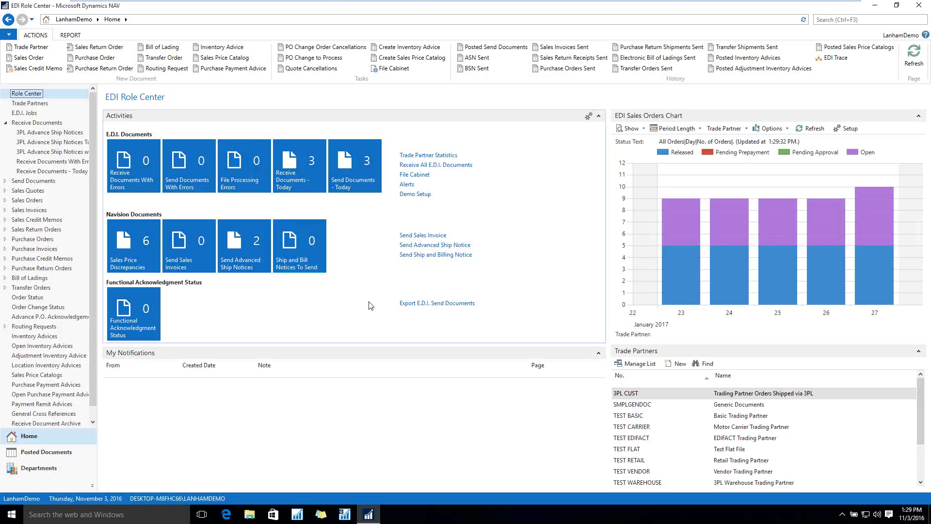
left_click(233, 248)
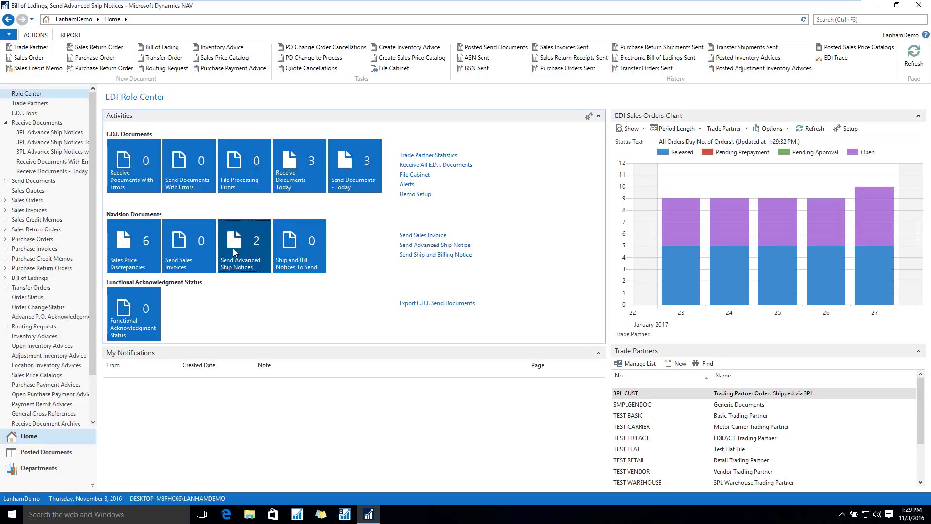
left_click(126, 153)
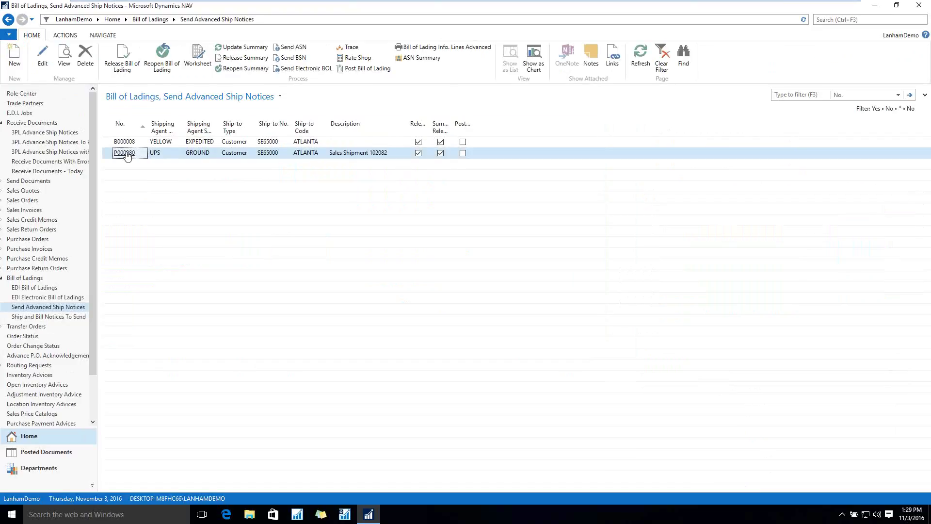
left_click(47, 67)
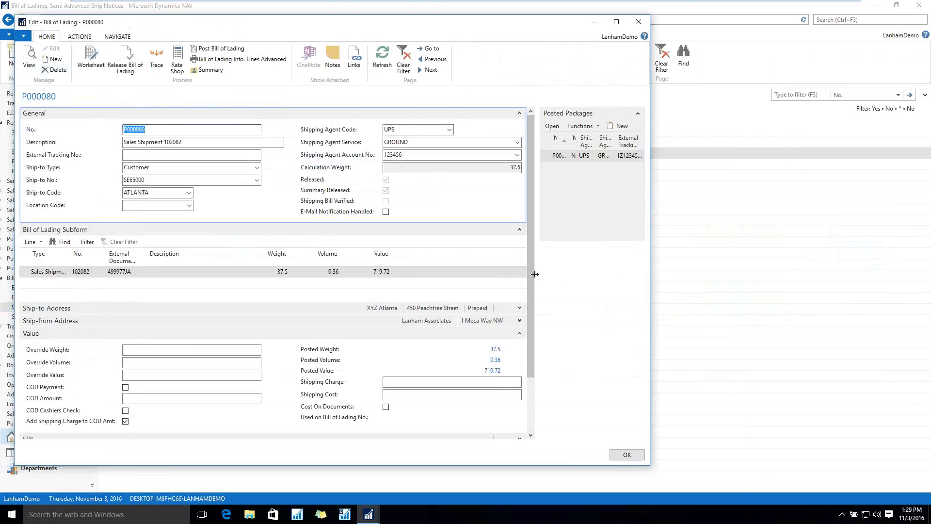
Review the bill of lading's ASN summary with the full EDI Level IDs readable, close both windows and return to the Role Center
left_click(119, 37)
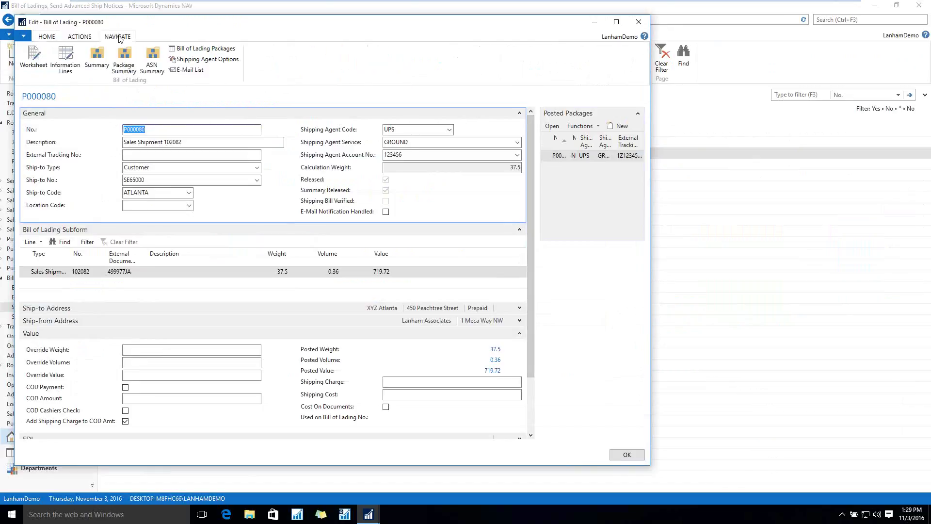
left_click(153, 61)
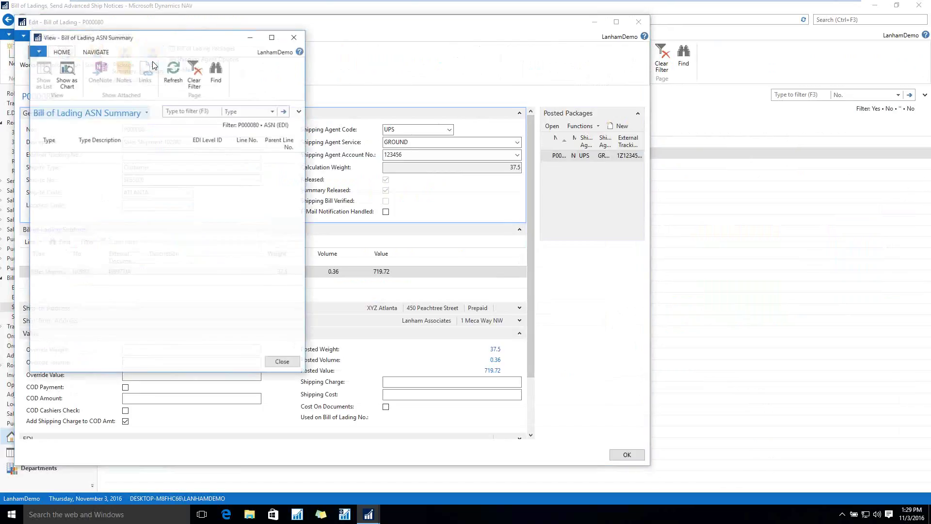
left_click_drag(305, 373, 538, 391)
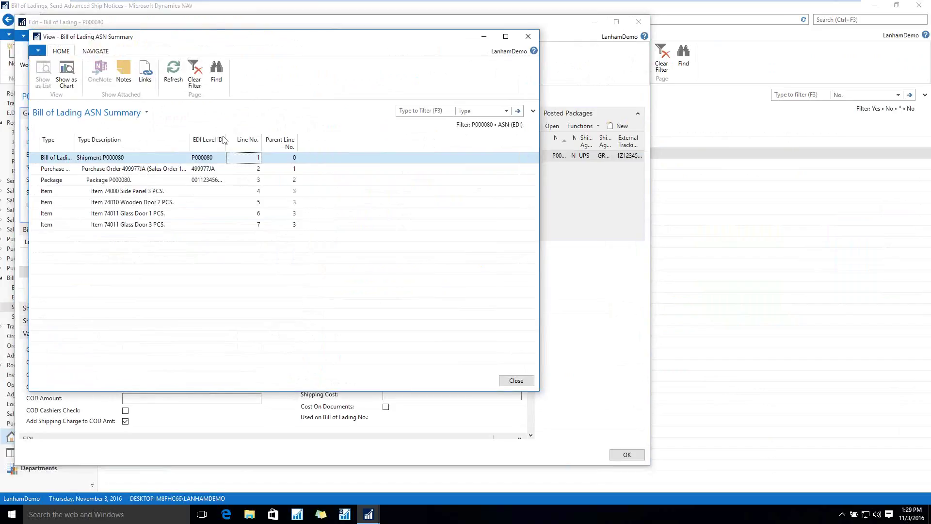
left_click_drag(224, 137, 256, 142)
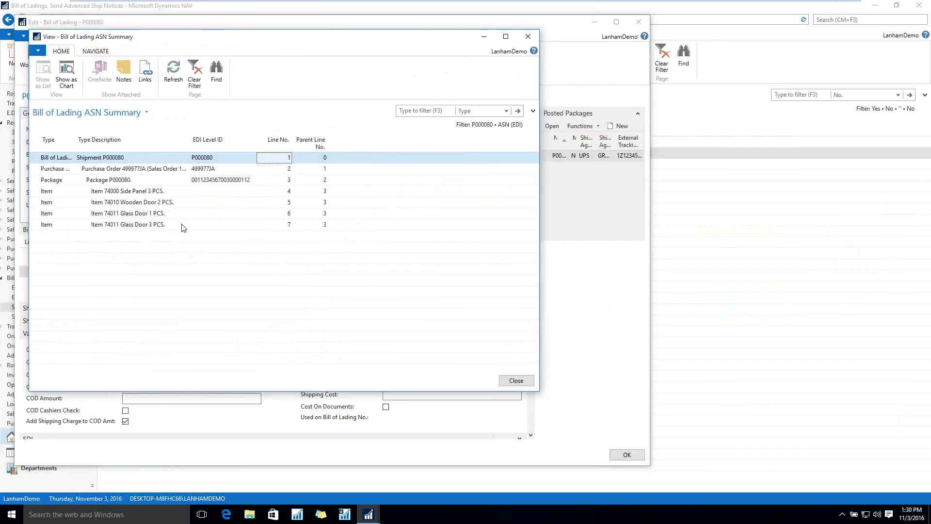
left_click(516, 380)
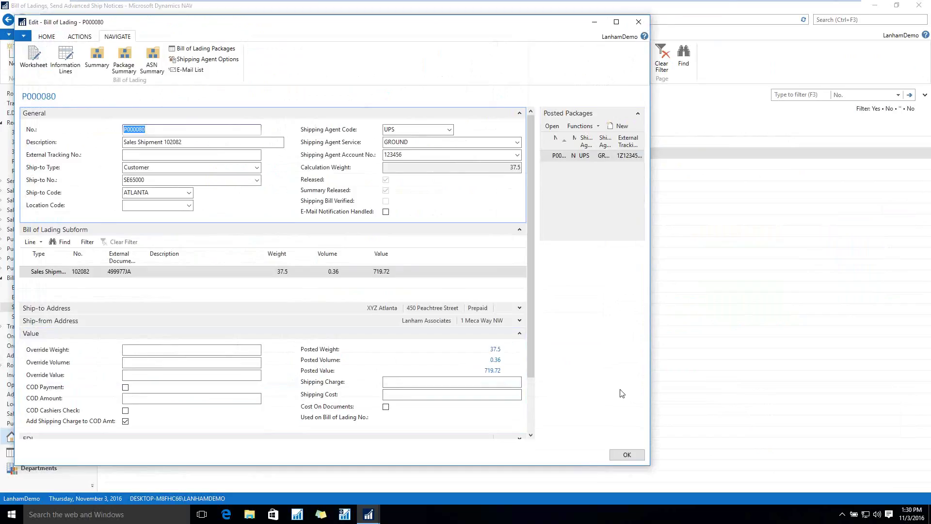
left_click(638, 22)
left_click(32, 93)
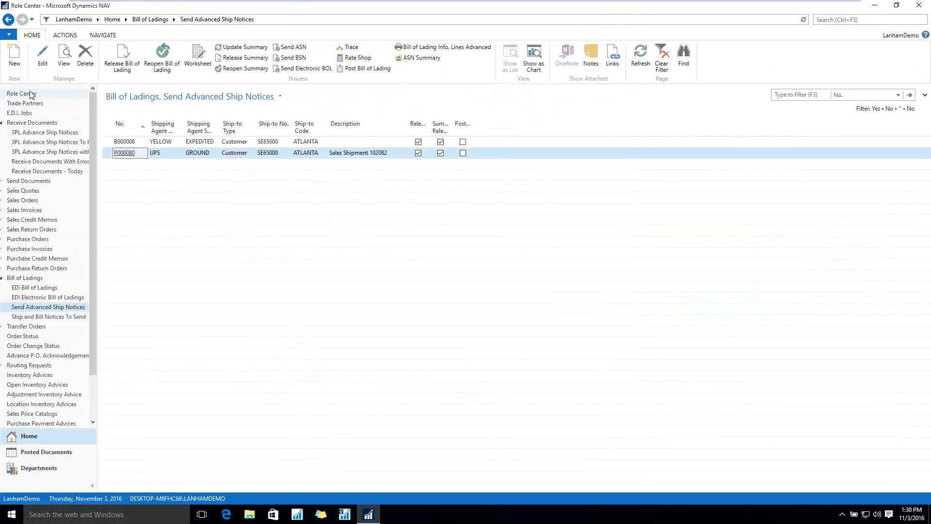
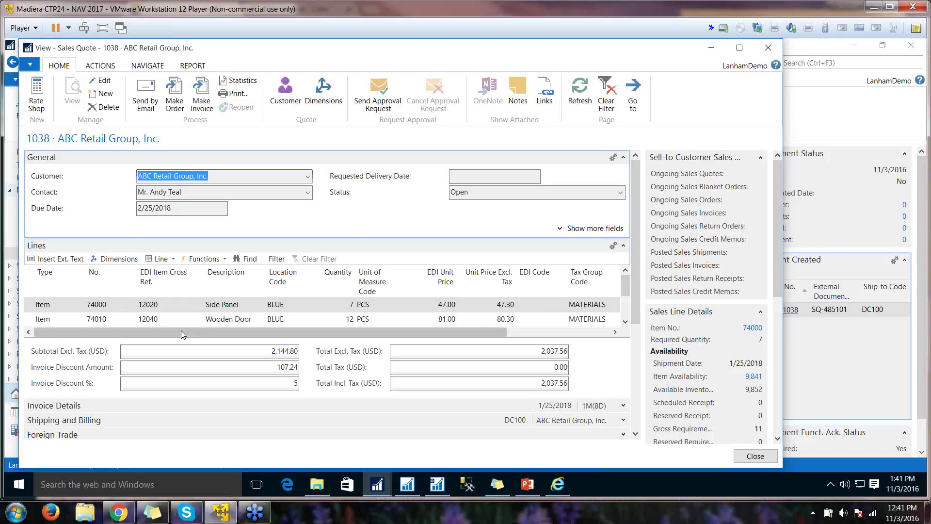
Review the ABC Retail Group, Inc. sales quote's line prices and amounts as well as its EDI details
left_click_drag(203, 330, 301, 342)
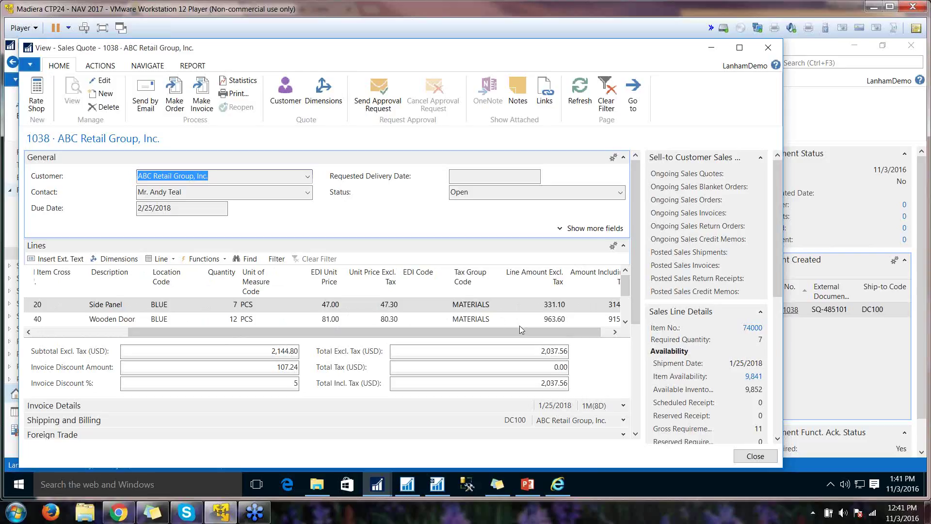
left_click_drag(520, 332, 547, 336)
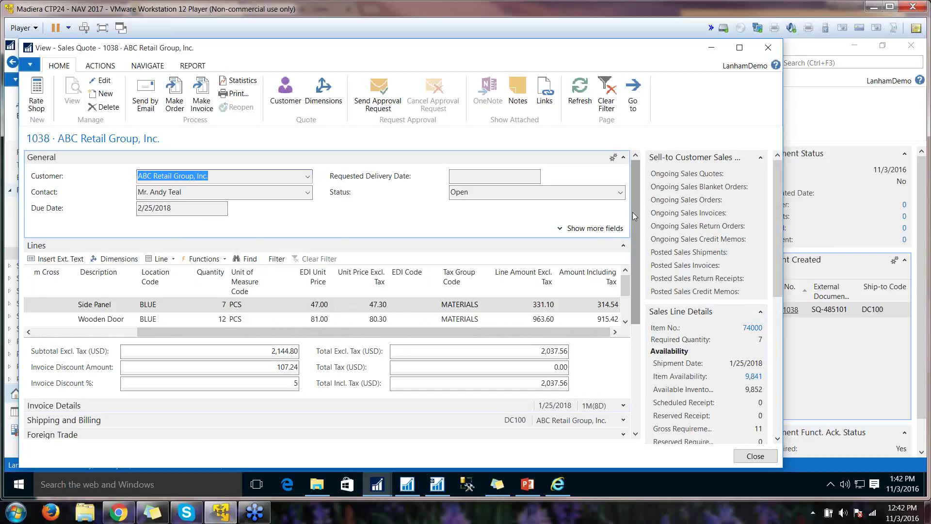
left_click_drag(633, 213, 639, 359)
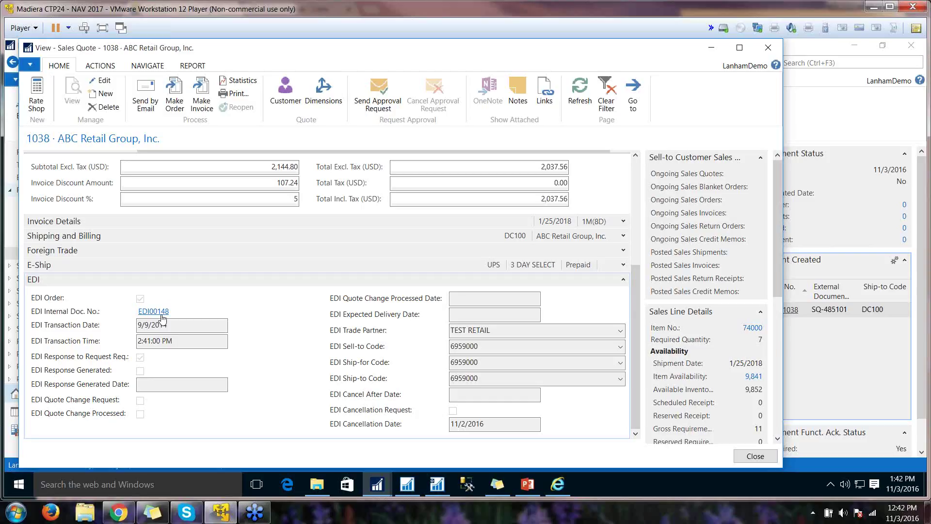
Look up the quote's EDI internal document in the advanced E.D.I. Receive Document List and close the list
left_click(162, 316)
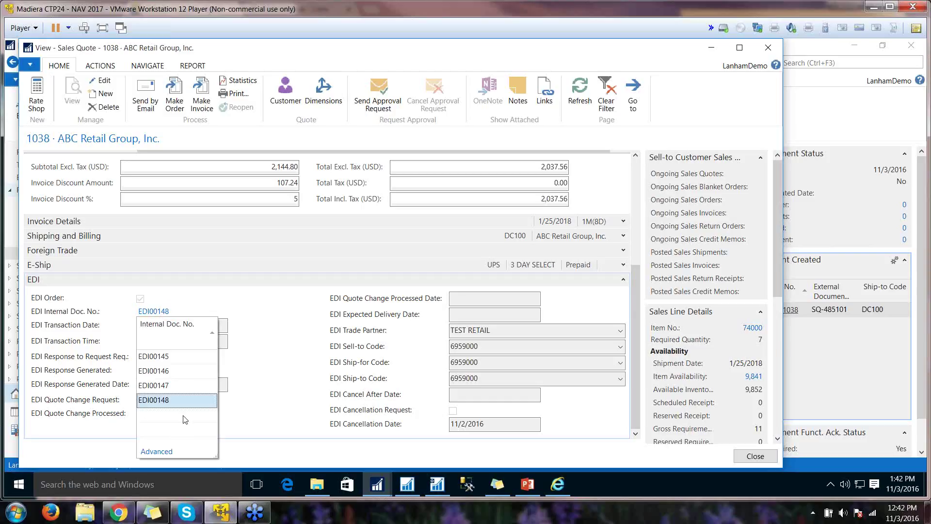
left_click(170, 448)
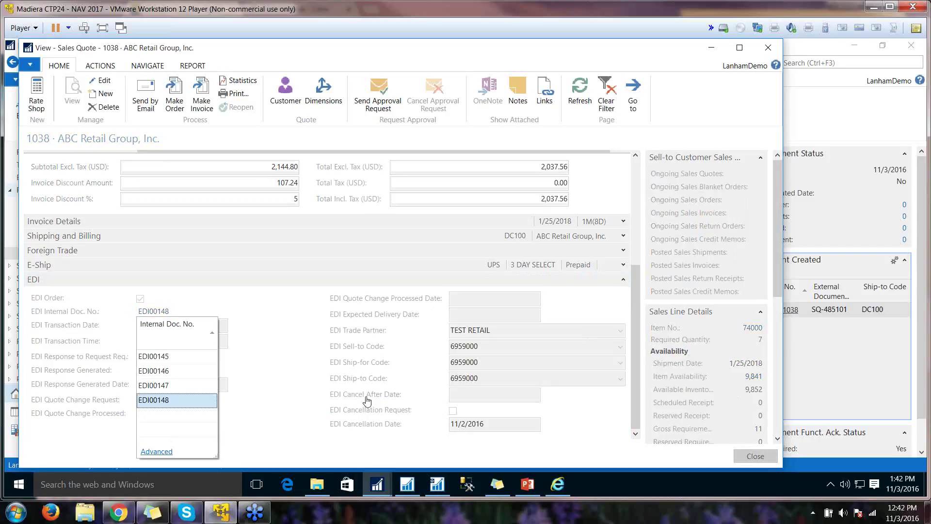
left_click(784, 47)
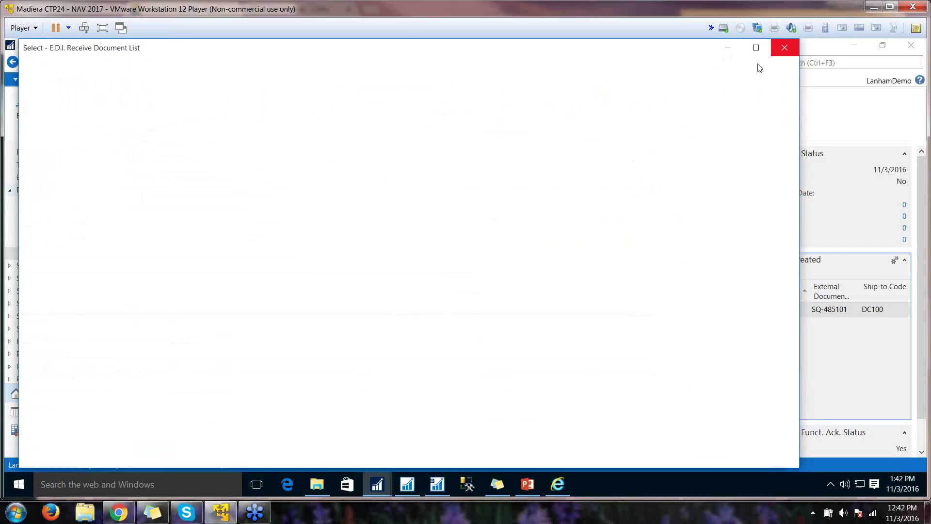
left_click_drag(635, 304, 627, 406)
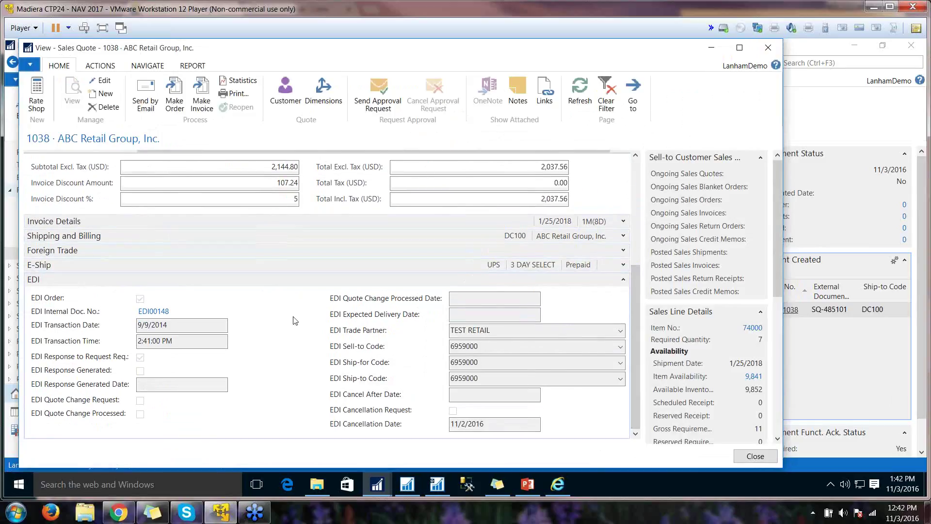
Release the sales quote and try to process a quote change request for it
left_click(102, 66)
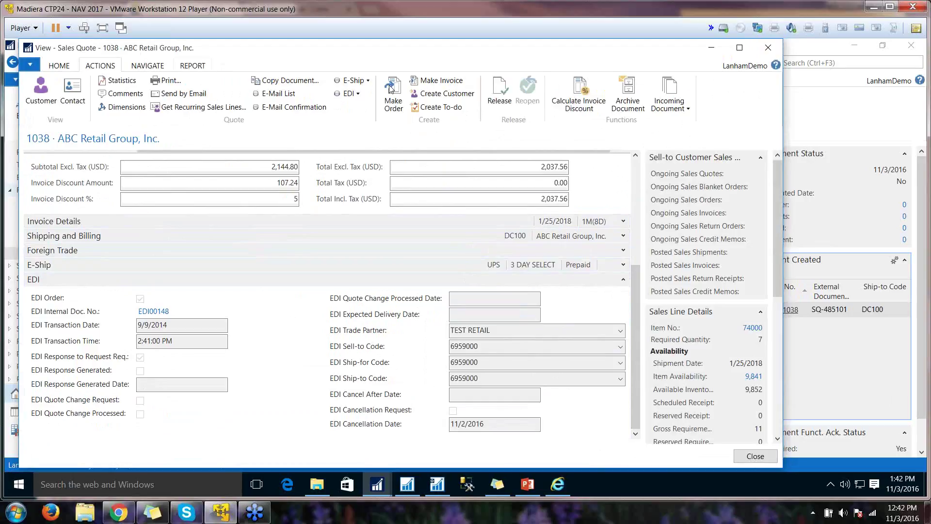
left_click(501, 97)
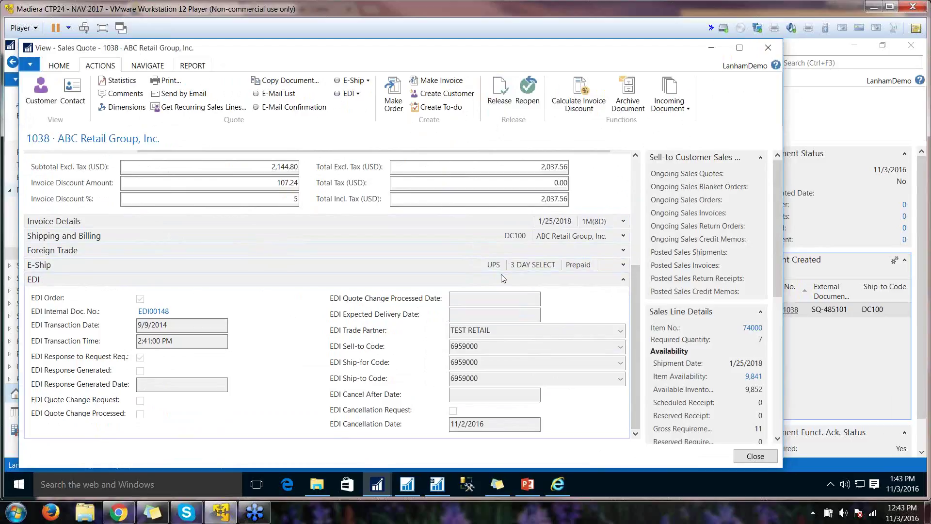
left_click(356, 94)
mouse_move(400, 140)
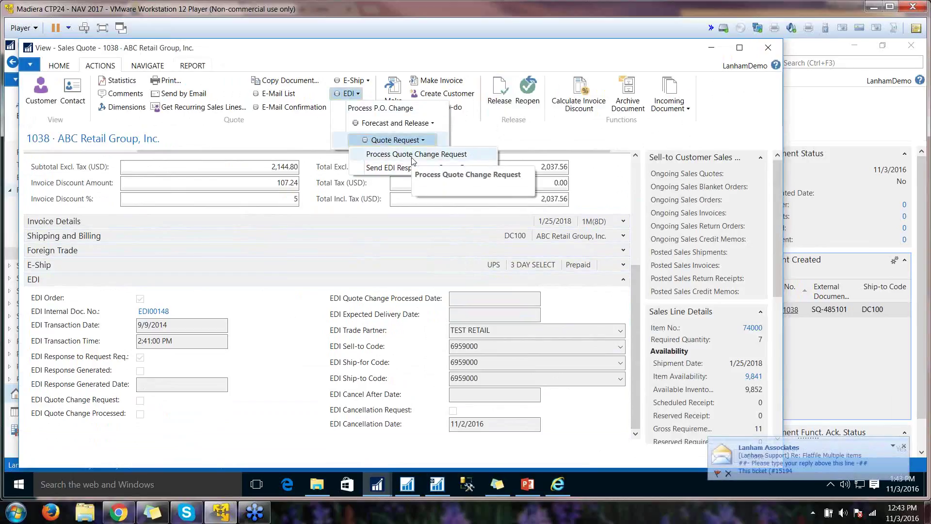
left_click(412, 161)
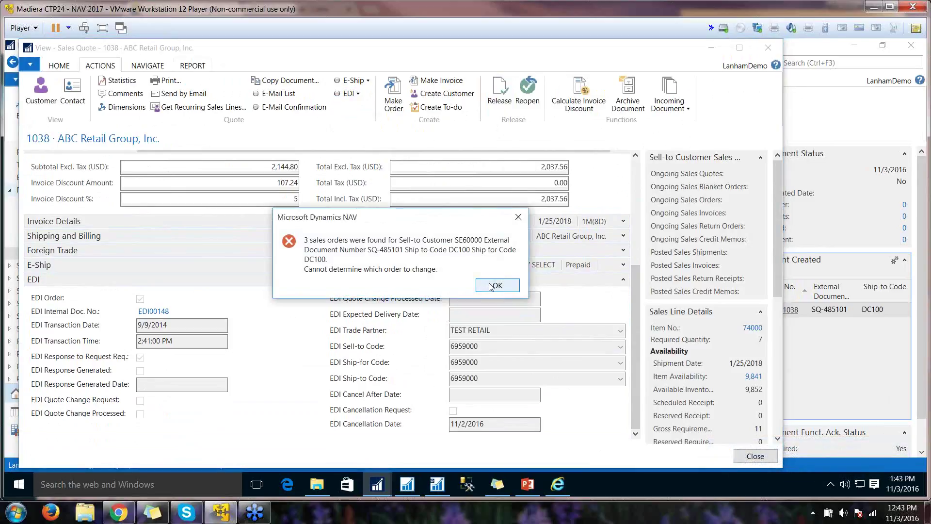
left_click(492, 288)
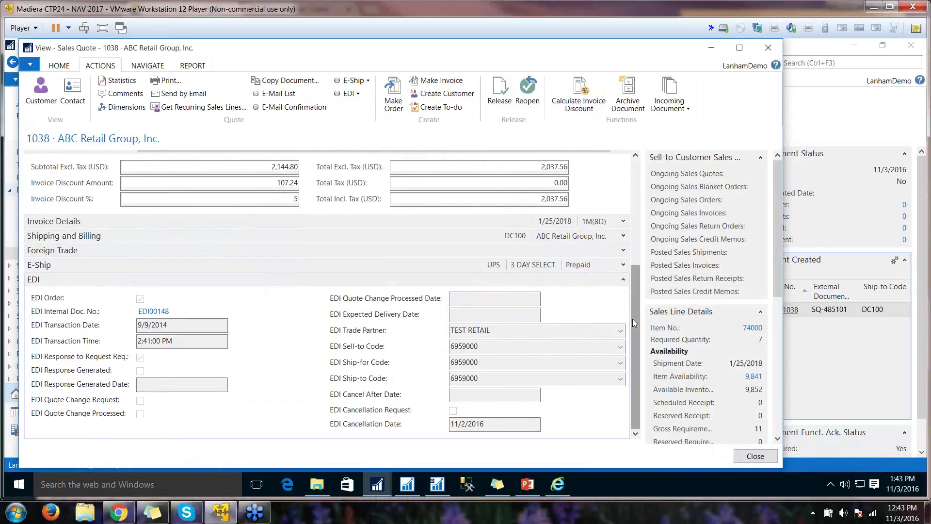
Send the EDI response to the quote request and check the quote's EDI response fields
left_click_drag(632, 319, 629, 252)
scroll(630, 252, "down", 3)
left_click(348, 93)
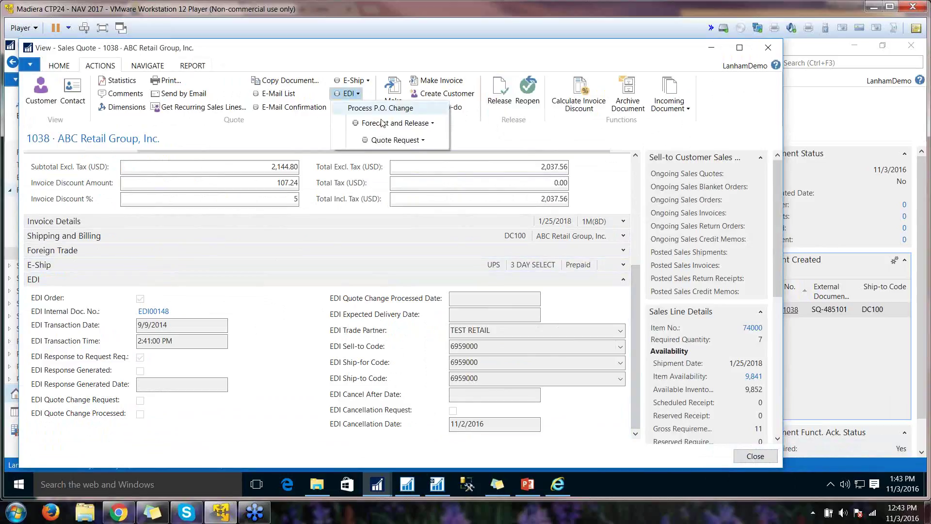
mouse_move(398, 140)
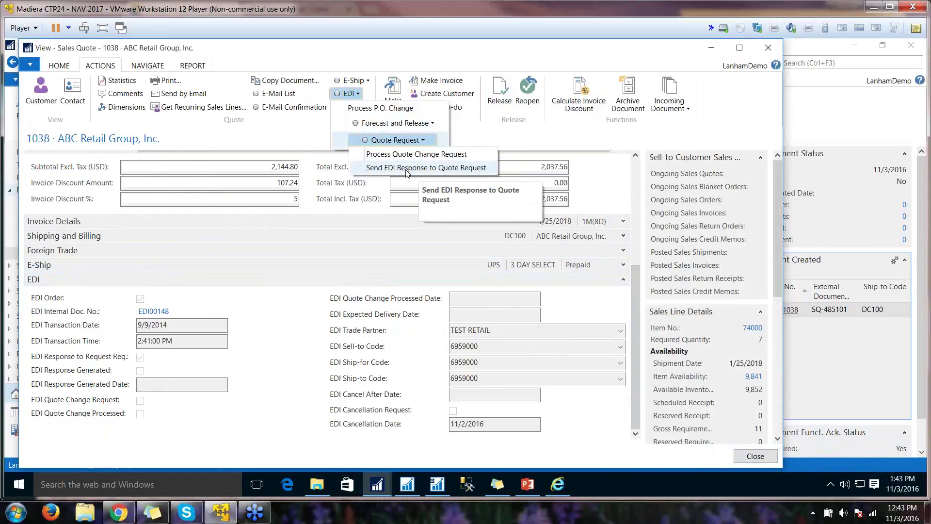
left_click(365, 170)
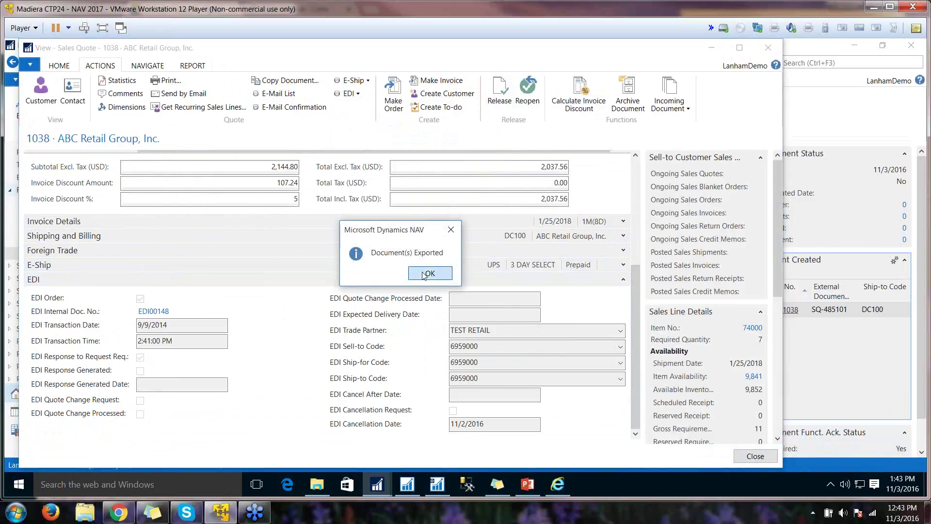
left_click(418, 275)
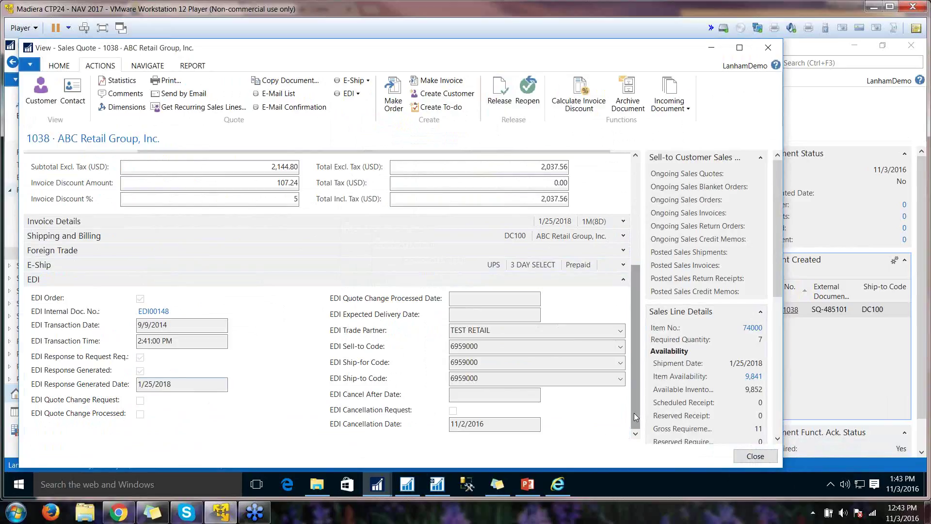
left_click_drag(635, 416, 635, 273)
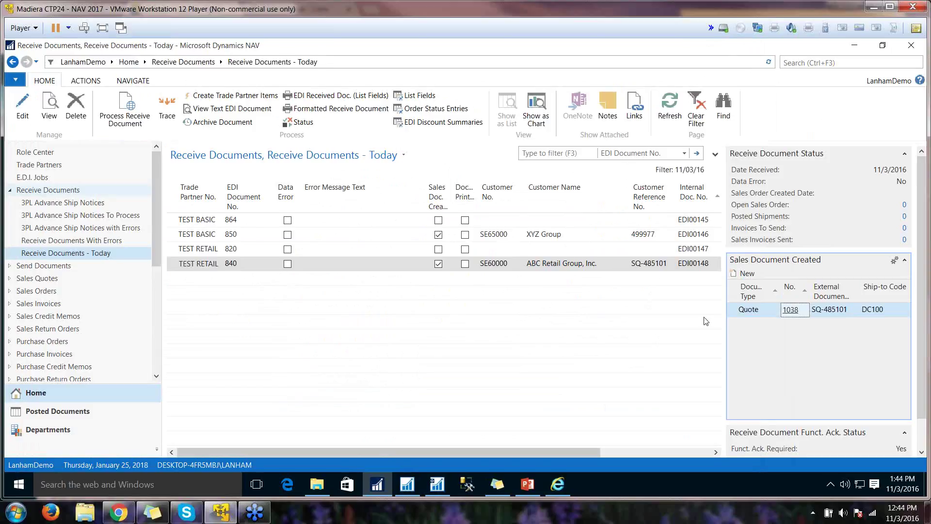
Reopen the ABC Retail Group, Inc. sales quote, review its status, Make Order option and EDI details, and close it
left_click(790, 310)
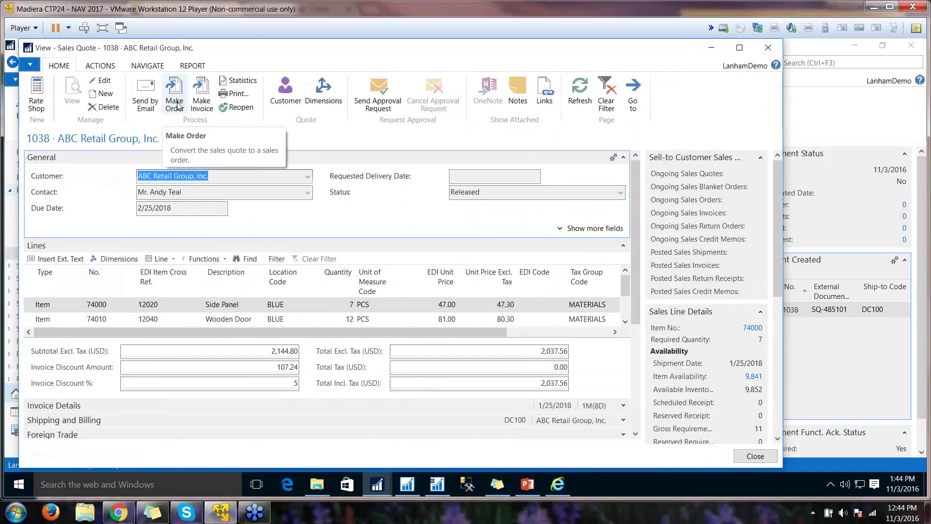
left_click(180, 106)
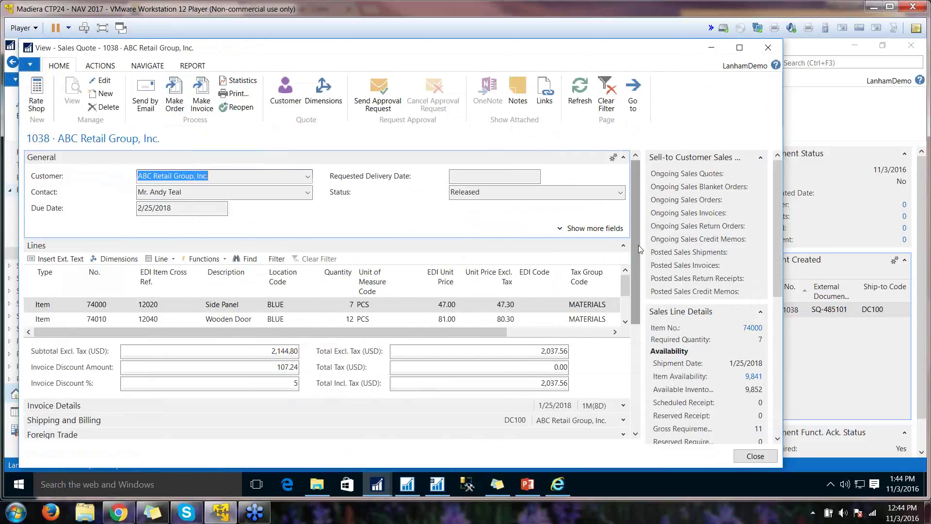
scroll(639, 257, "down", 1)
scroll(639, 257, "down", 5)
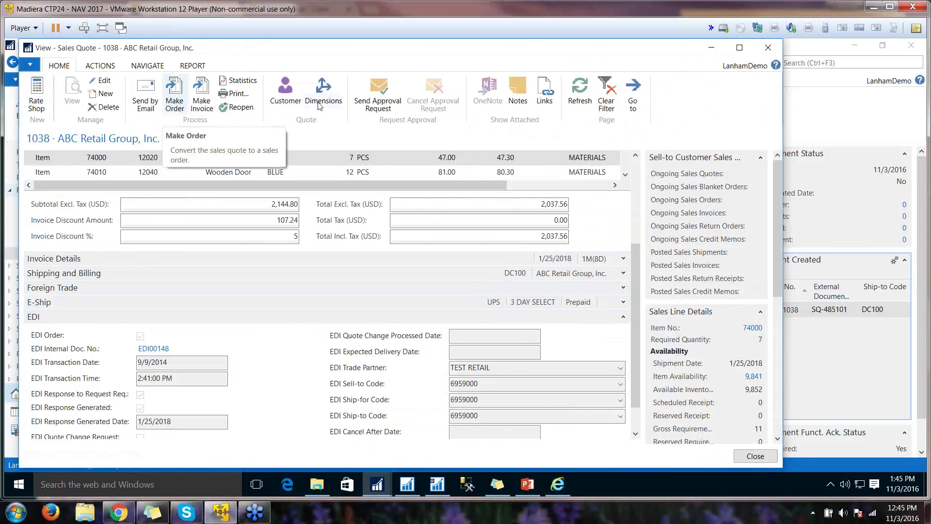
left_click(768, 49)
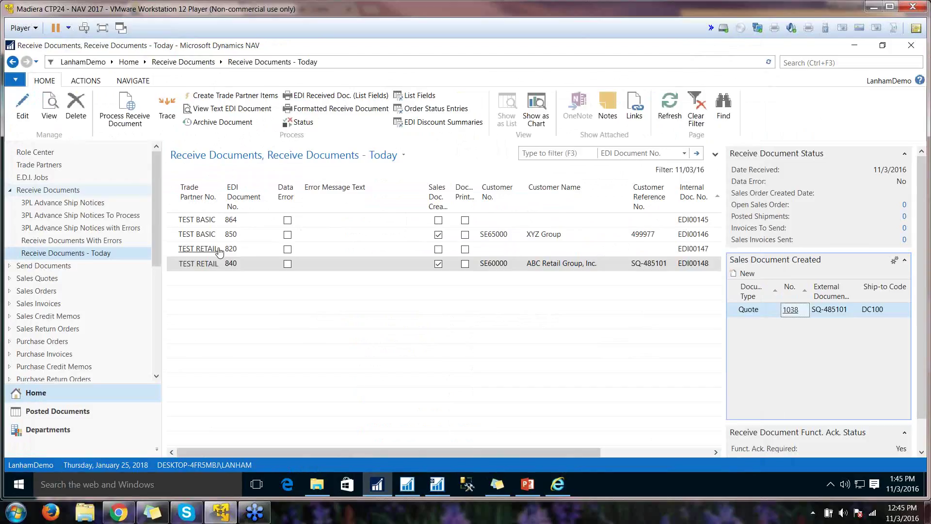
Select the TEST RETAIL 820 document among today's received documents and return to the Role Center
left_click(219, 252)
key("Escape")
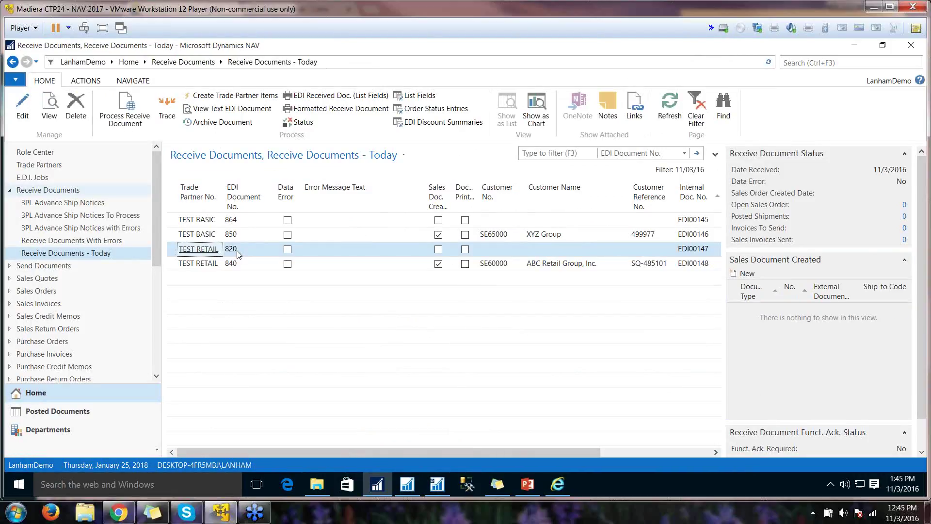
left_click(242, 251)
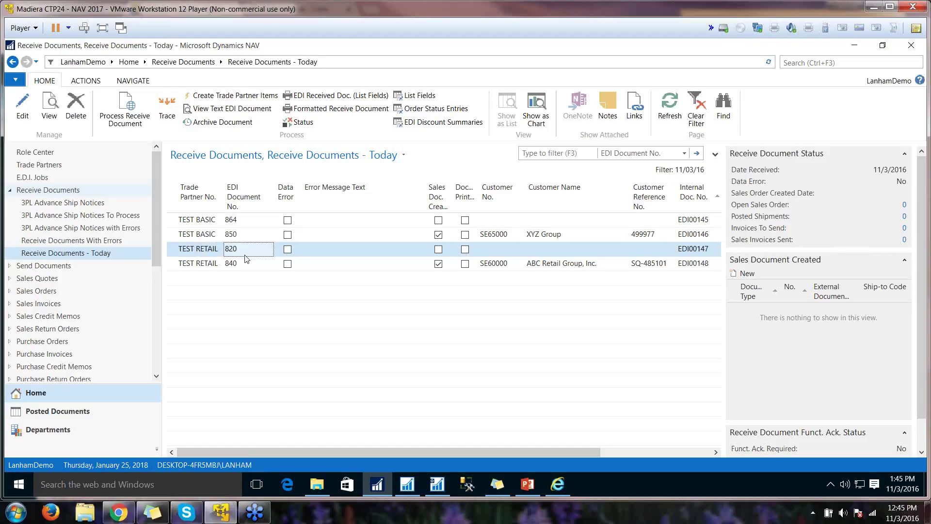
left_click(27, 153)
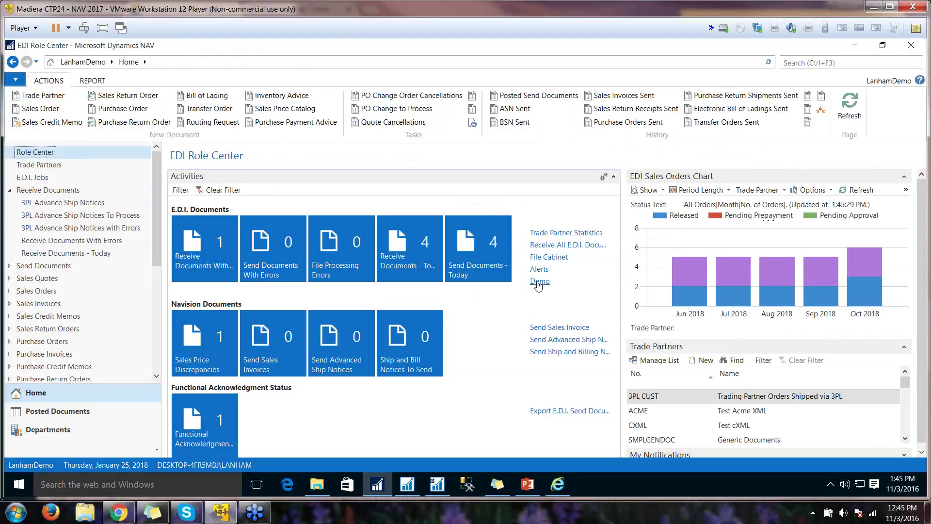
Run Receive All E.D.I. Documents, close its print preview and refresh the Role Center
left_click(558, 246)
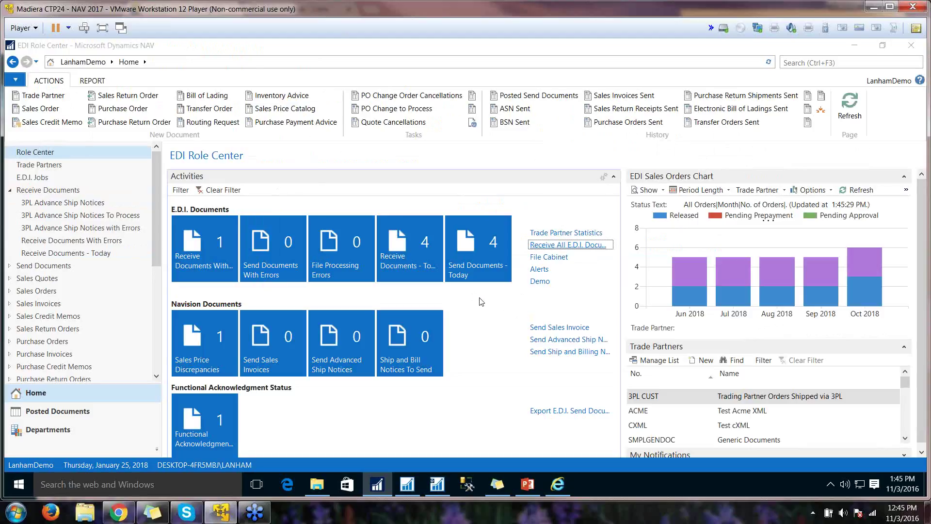
left_click(240, 346)
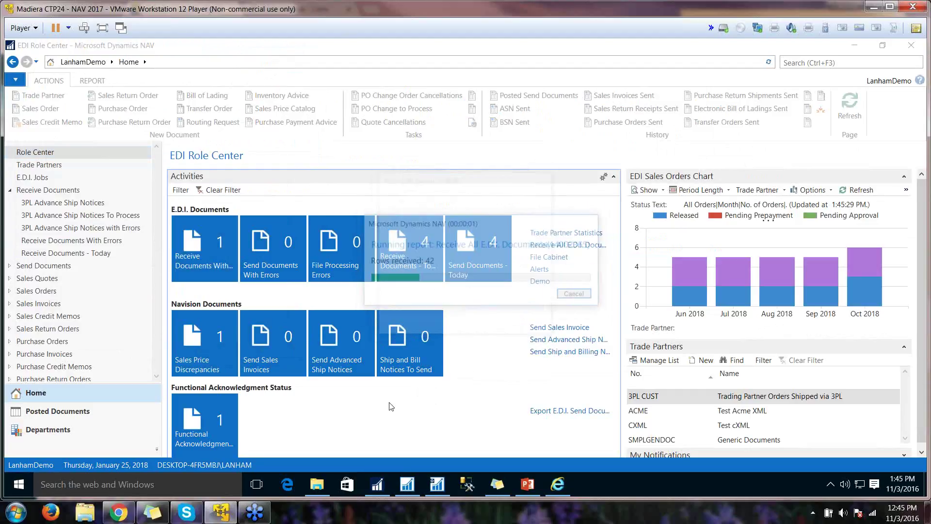
left_click(755, 56)
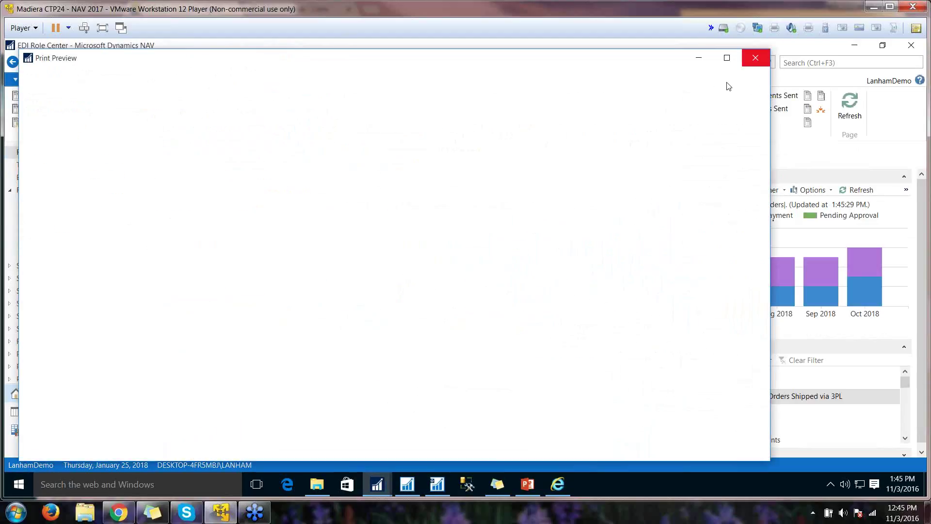
left_click(849, 114)
From today's received documents, trace the first TEST RETAIL 820 document and view its E.D.I. payment remit advice
left_click(407, 259)
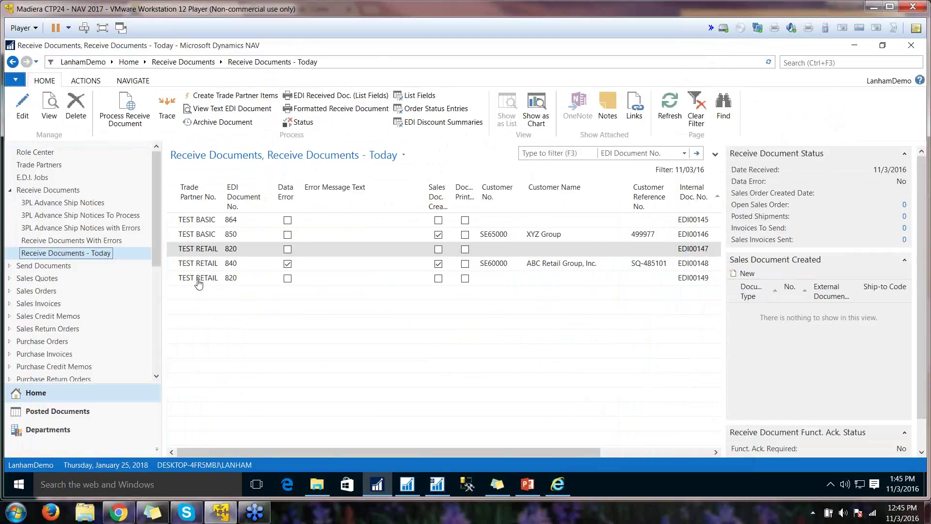
left_click(191, 250)
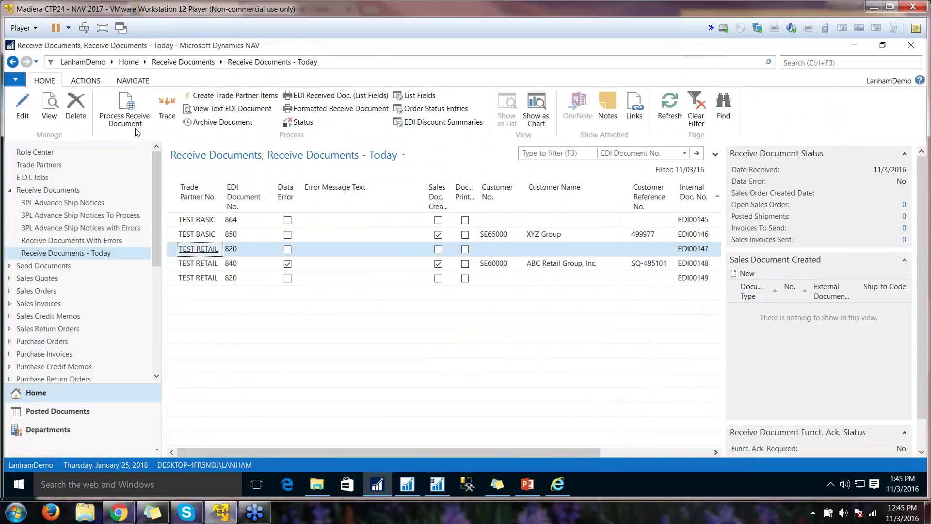
left_click(164, 111)
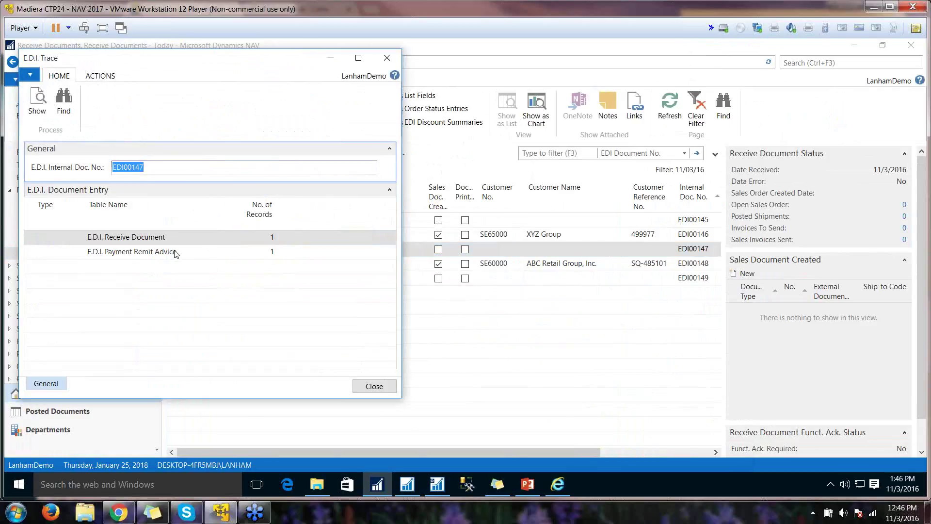
left_click(176, 252)
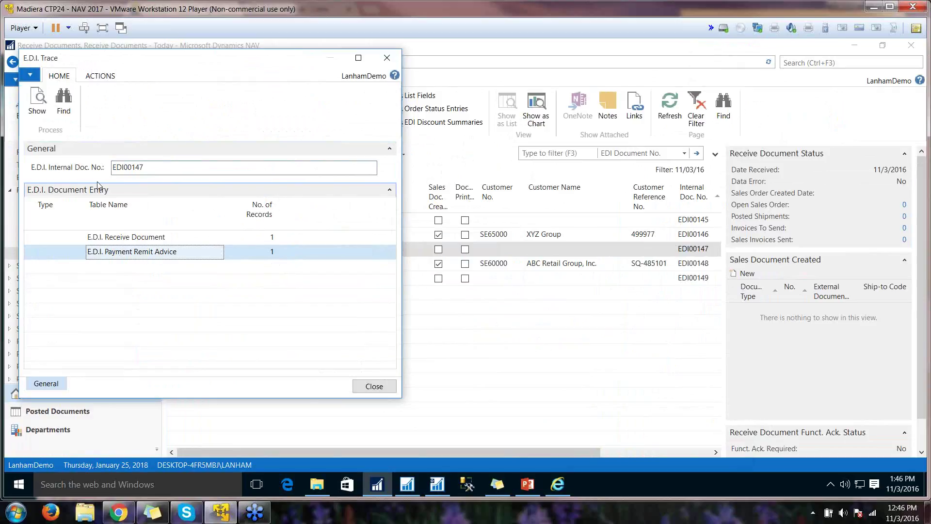
left_click(29, 100)
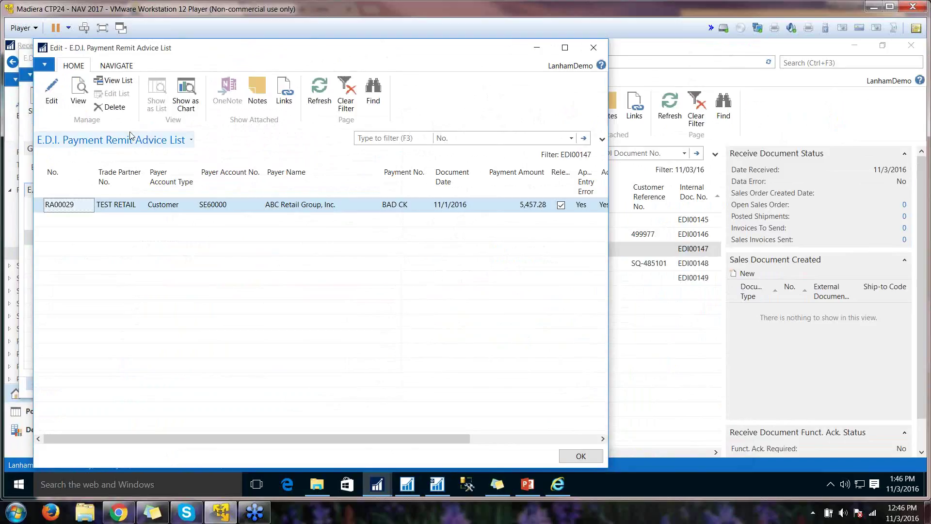
left_click(85, 102)
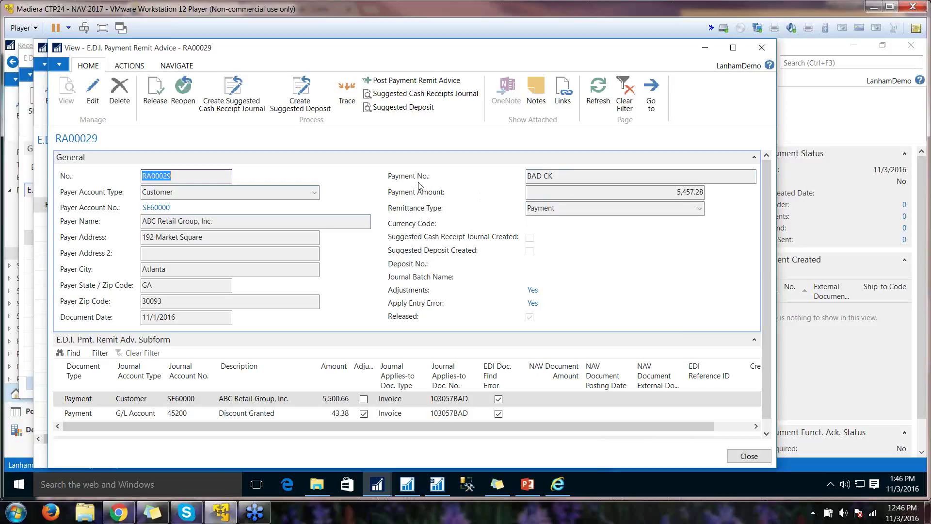
Review the remit advice's payment number, payment amount and line applies-to errors, and close it together with its list and the trace
left_click(548, 177)
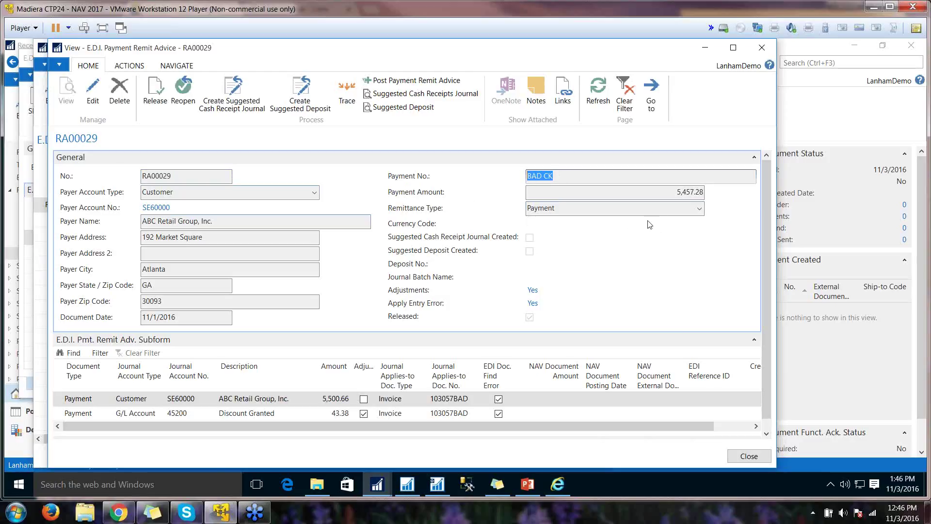
left_click(675, 194)
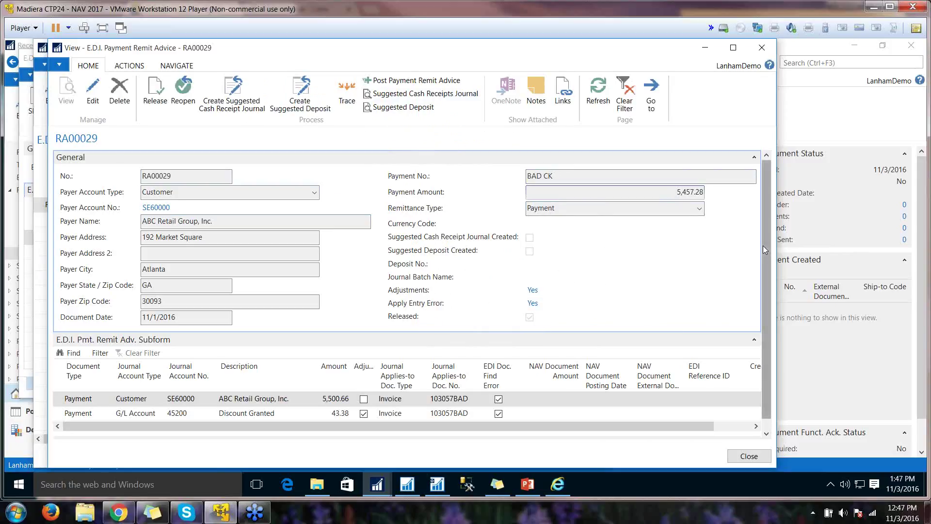
left_click_drag(766, 246, 766, 262)
left_click_drag(764, 194, 765, 169)
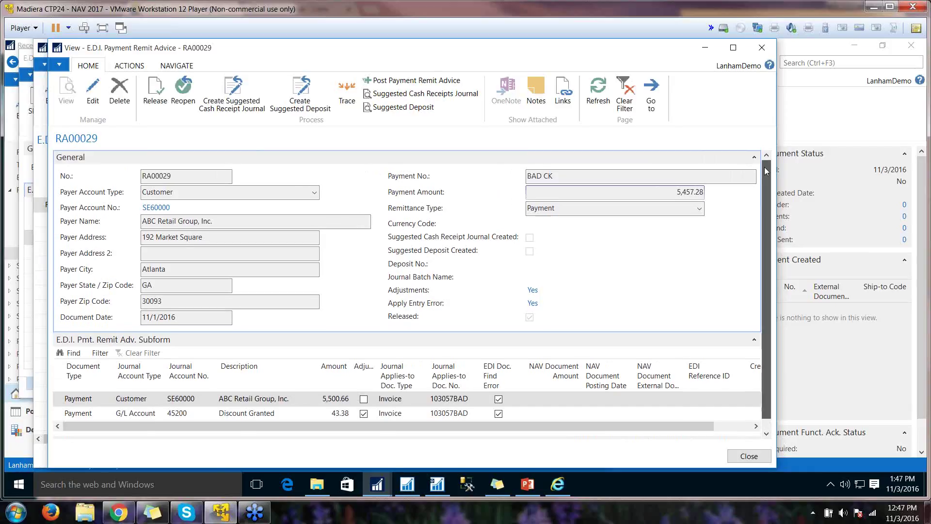
left_click(754, 157)
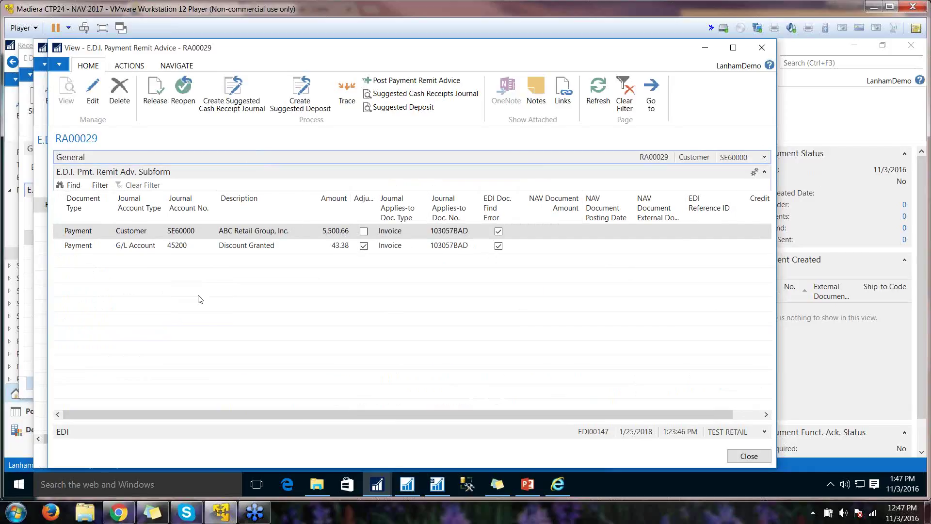
left_click(95, 225)
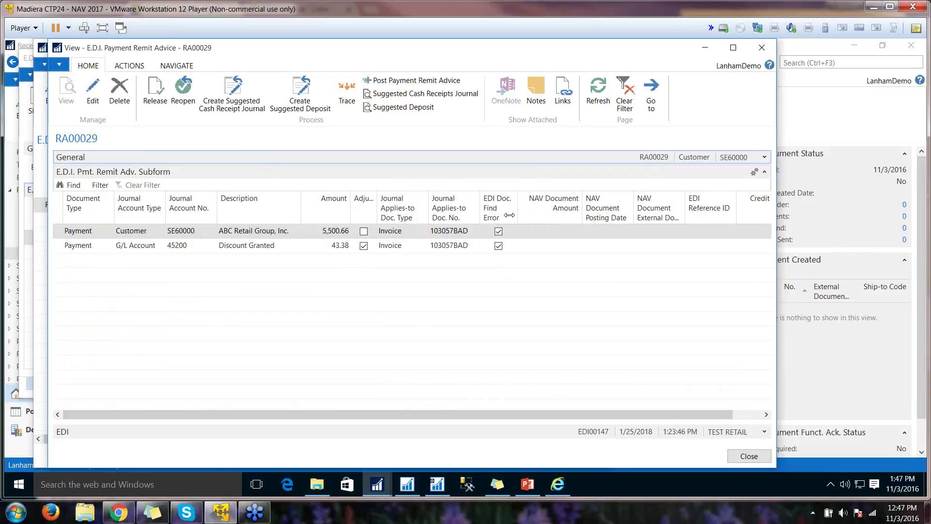
mouse_move(474, 233)
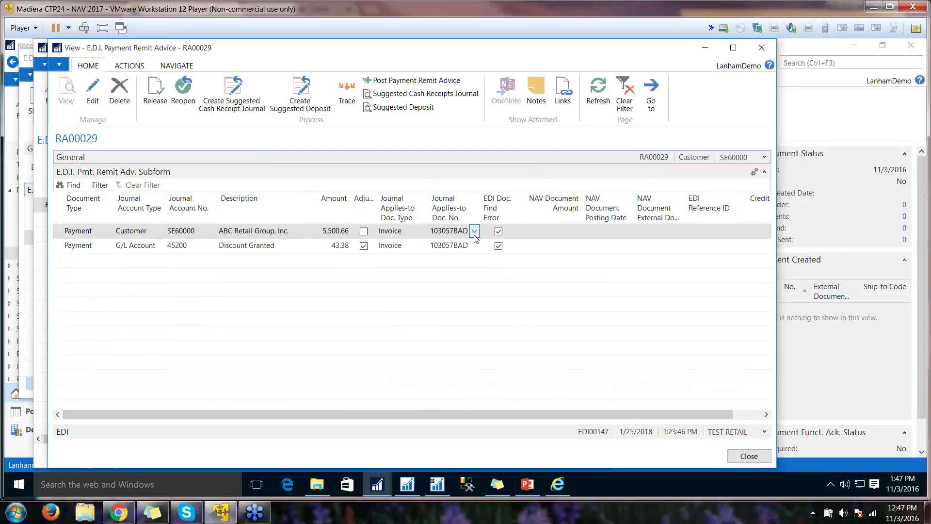
left_click(760, 51)
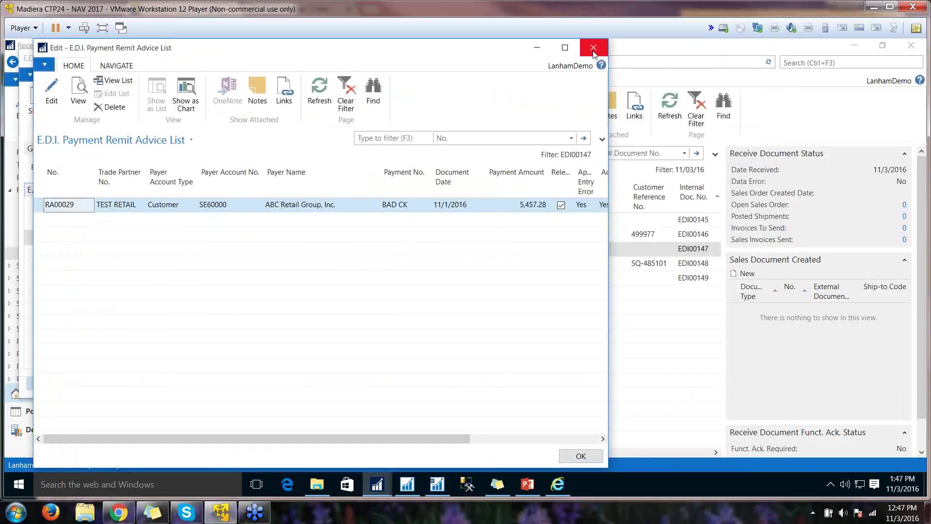
left_click(592, 46)
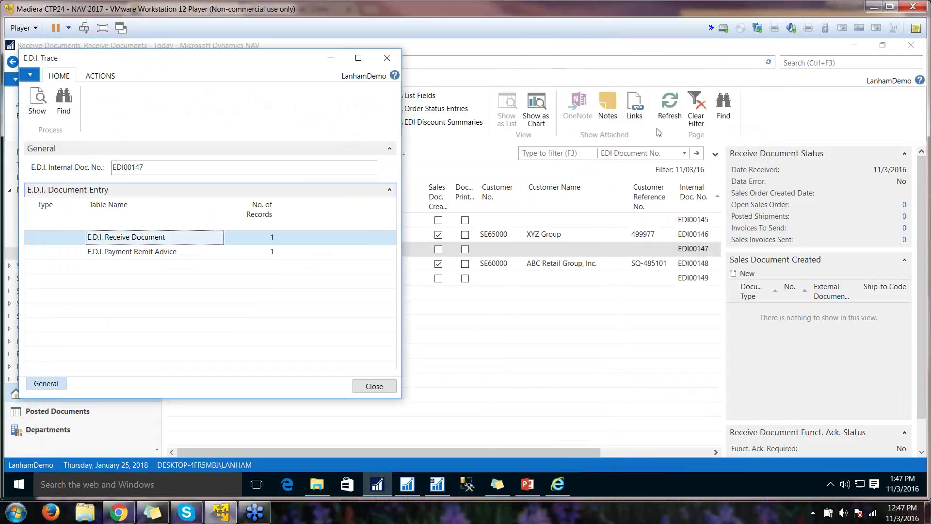
left_click(386, 57)
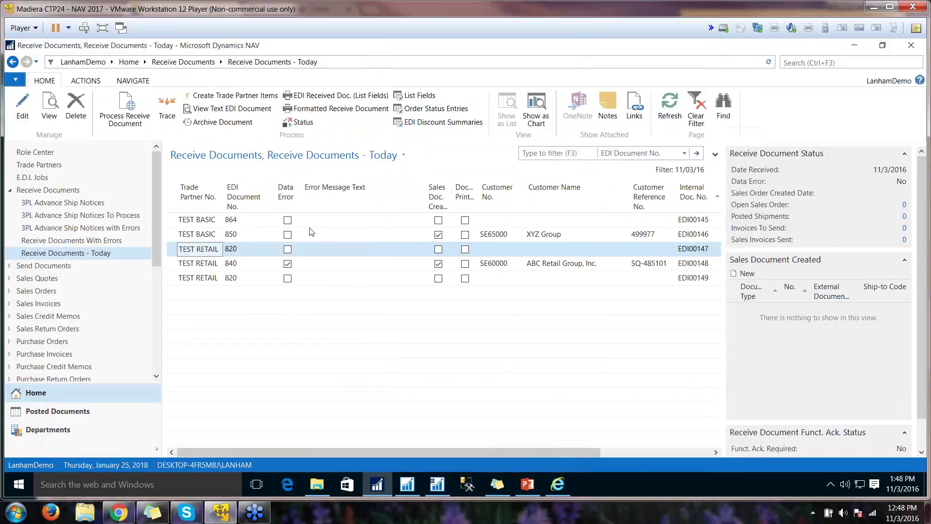
Select the newest TEST RETAIL 820 document, find the Payment Remit Advices list and open remit advice RA00030
left_click(198, 279)
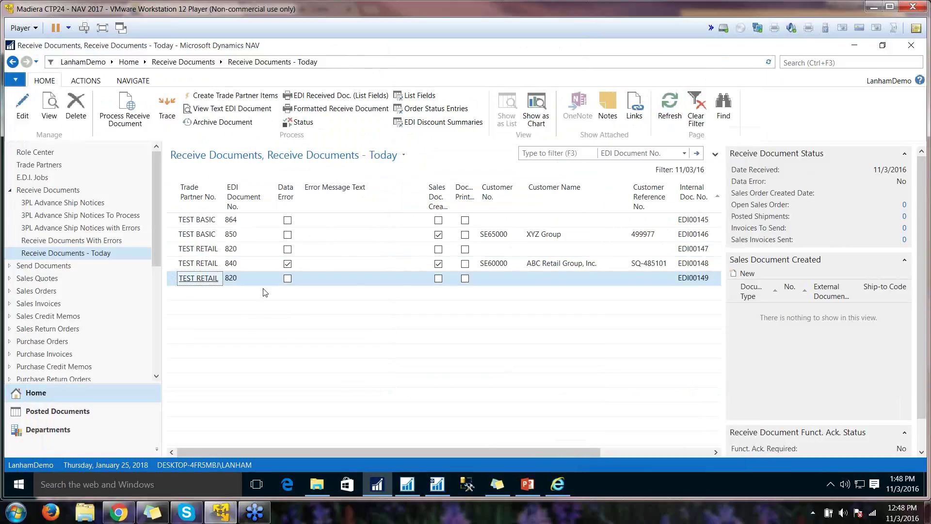
left_click(10, 190)
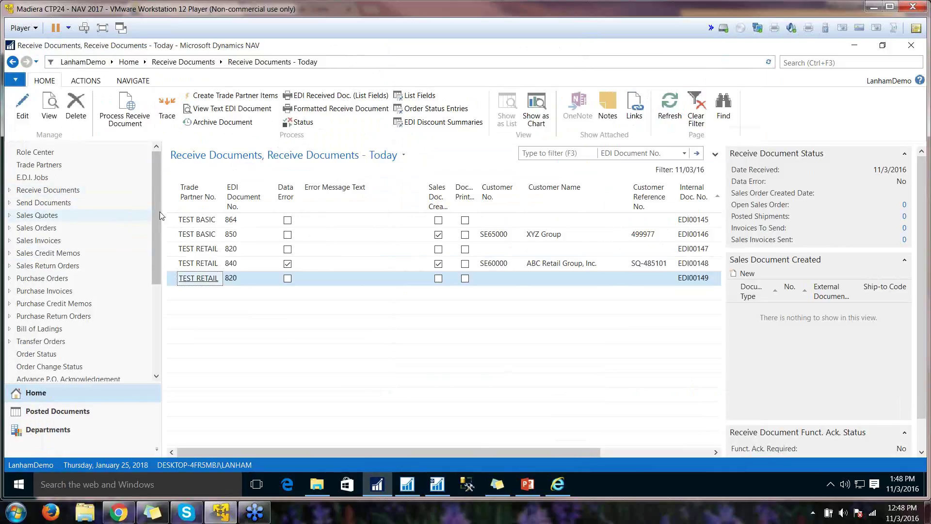
left_click_drag(160, 211, 163, 302)
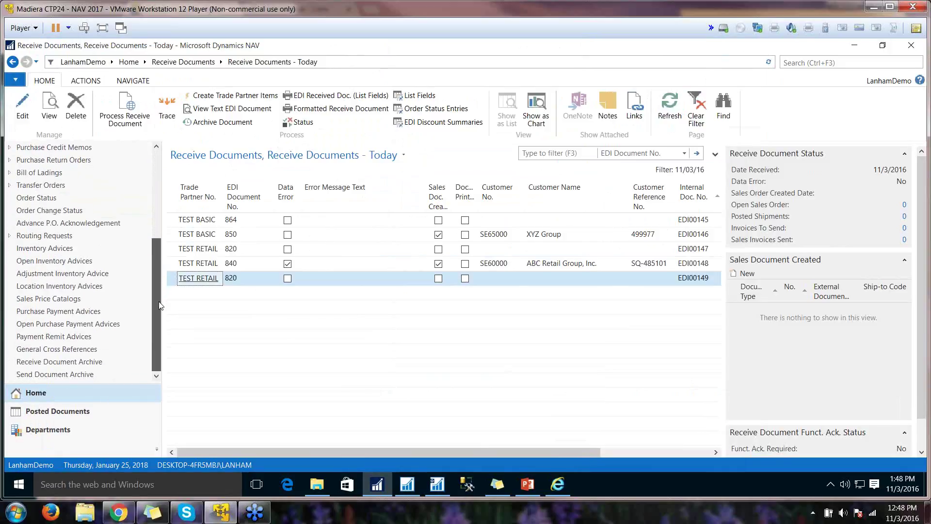
left_click(56, 312)
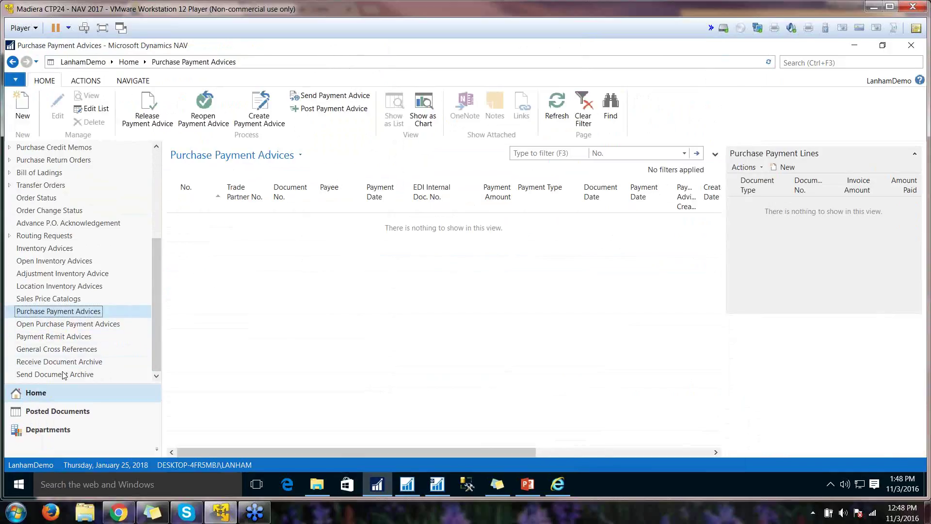
left_click(51, 338)
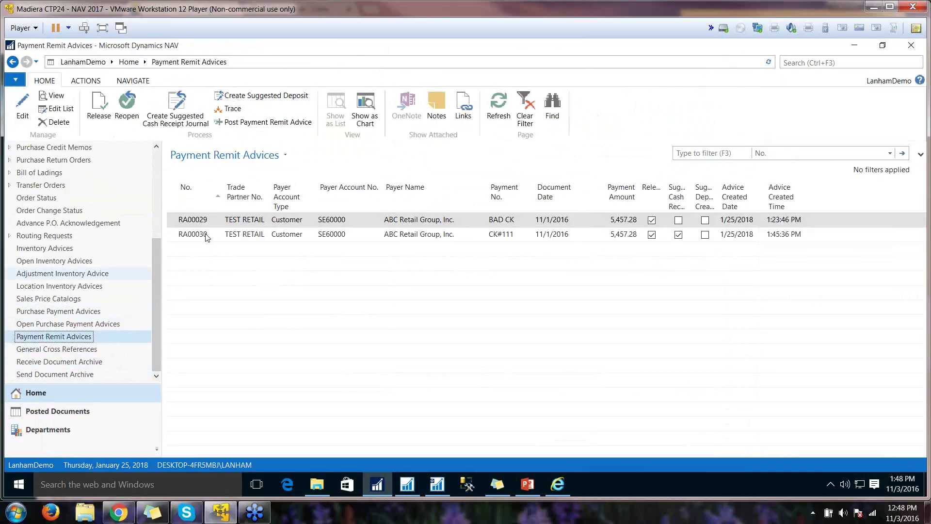
left_click(205, 236)
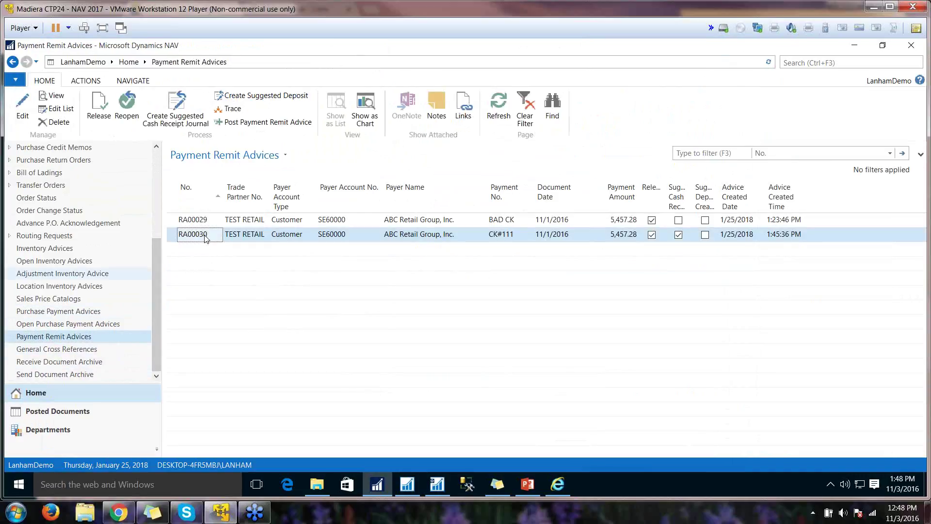
double_click(205, 238)
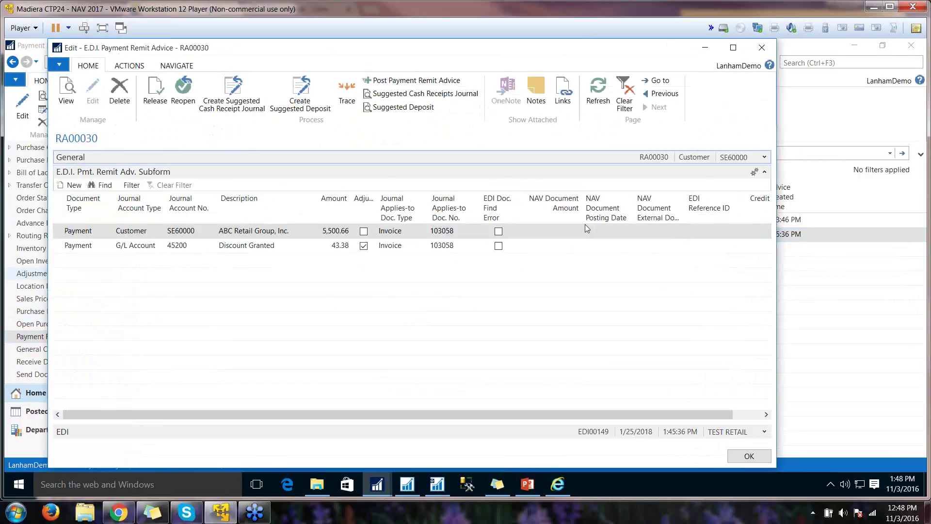
Expand the general details of remit advice RA00030 and review its payment number, payment amount and journal status fields
left_click(765, 157)
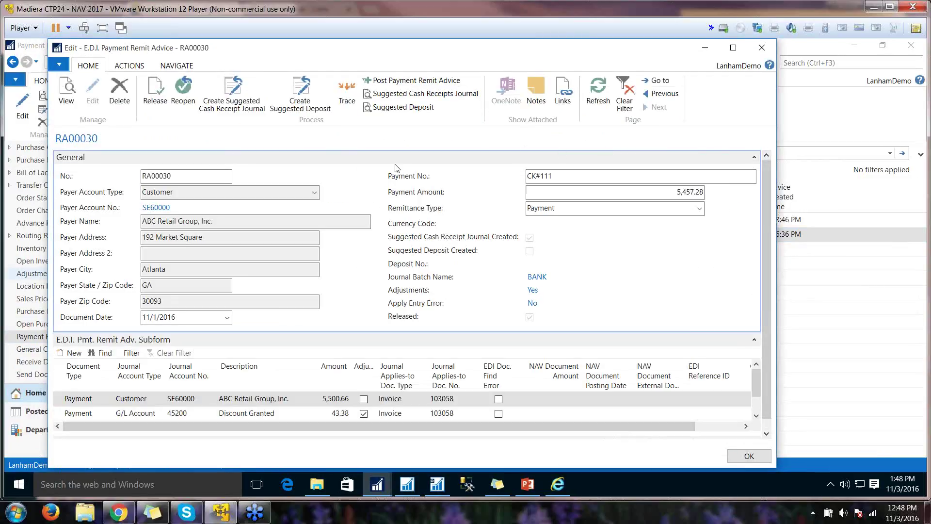
left_click(474, 173)
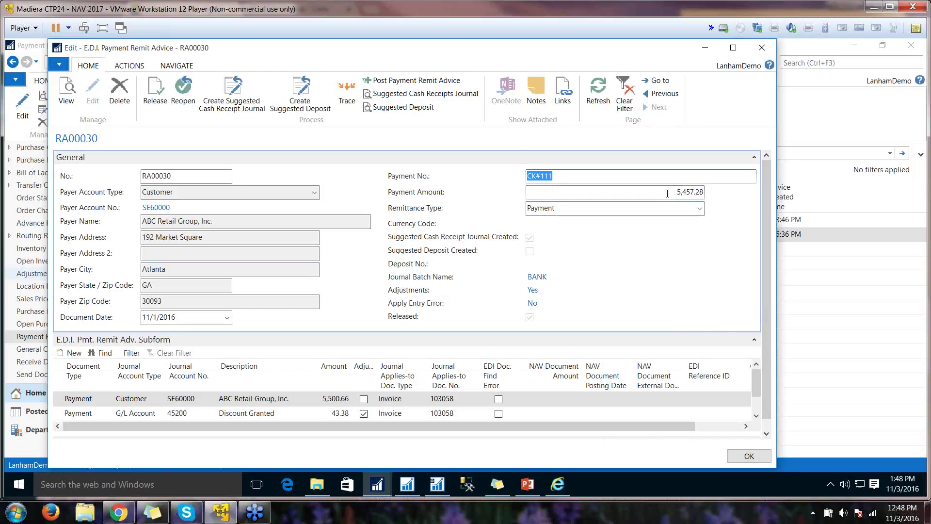
left_click(701, 192)
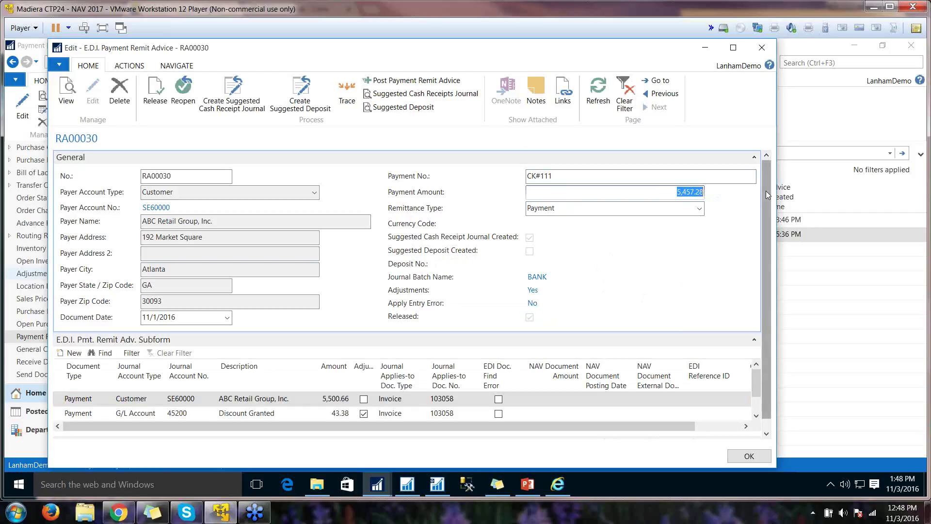
left_click_drag(766, 191, 764, 202)
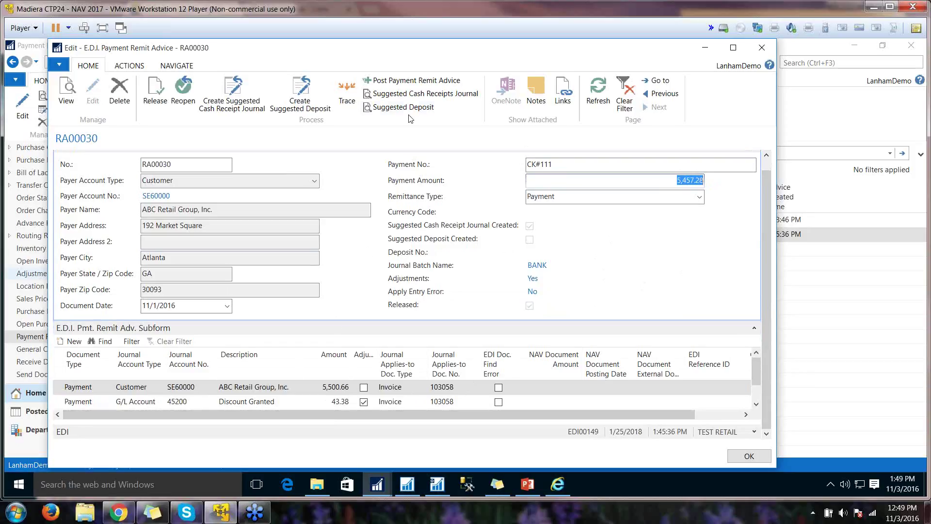
Open the suggested cash receipt journal for the BANK batch, narrow the Description and Amount columns and widen the Applied (Yes/No) column
left_click(425, 95)
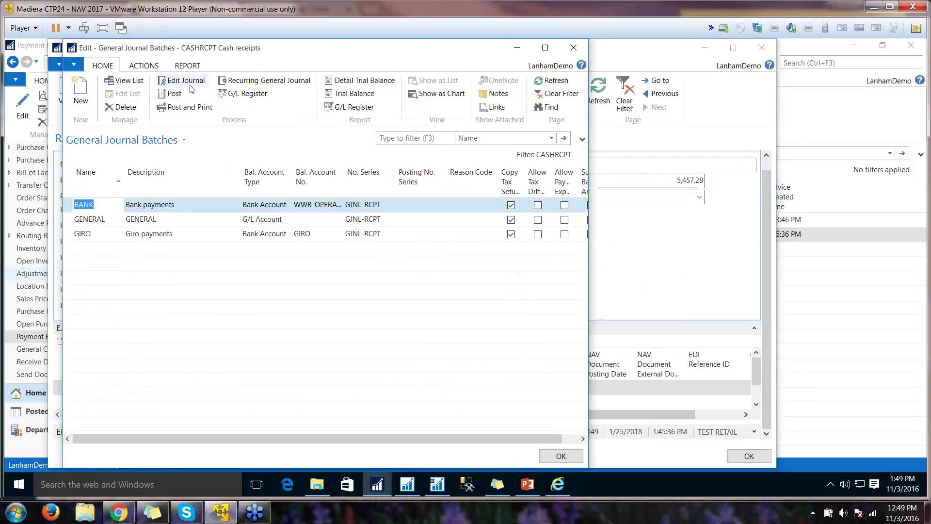
left_click(160, 83)
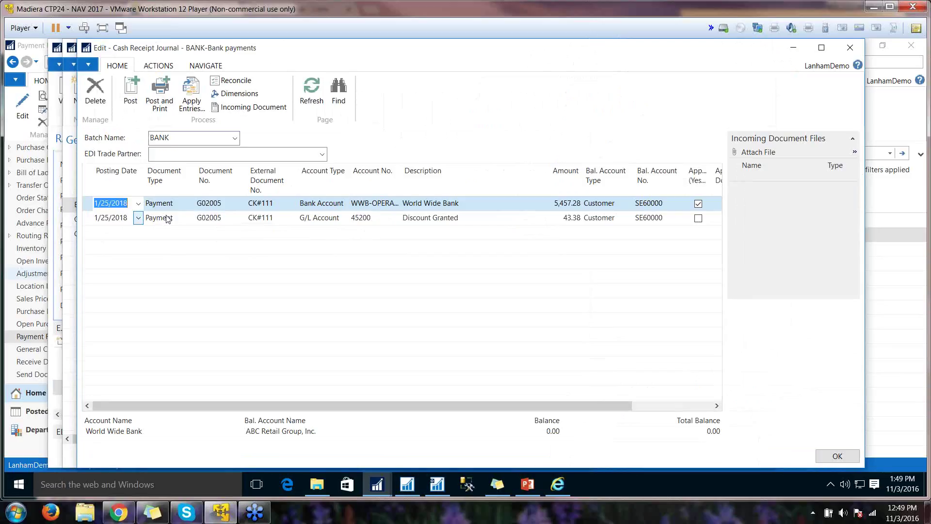
left_click_drag(519, 179, 488, 182)
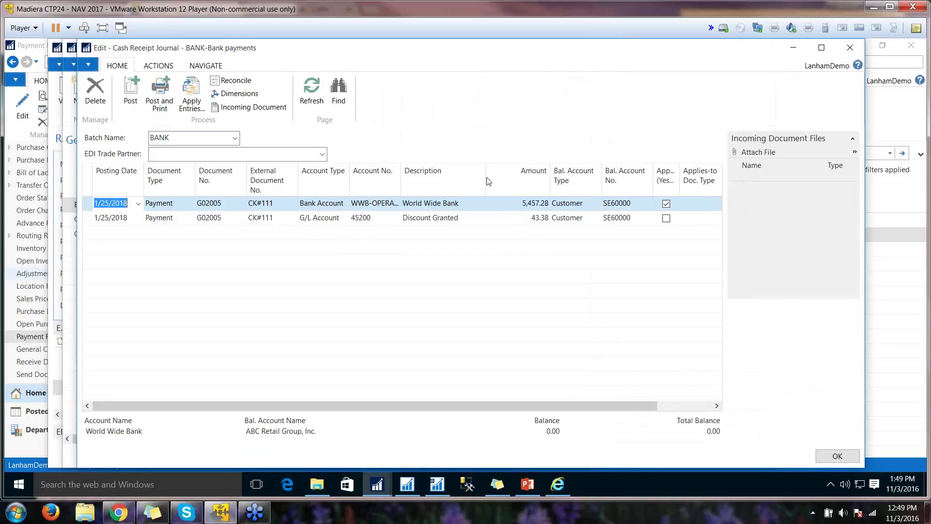
left_click_drag(550, 180, 535, 181)
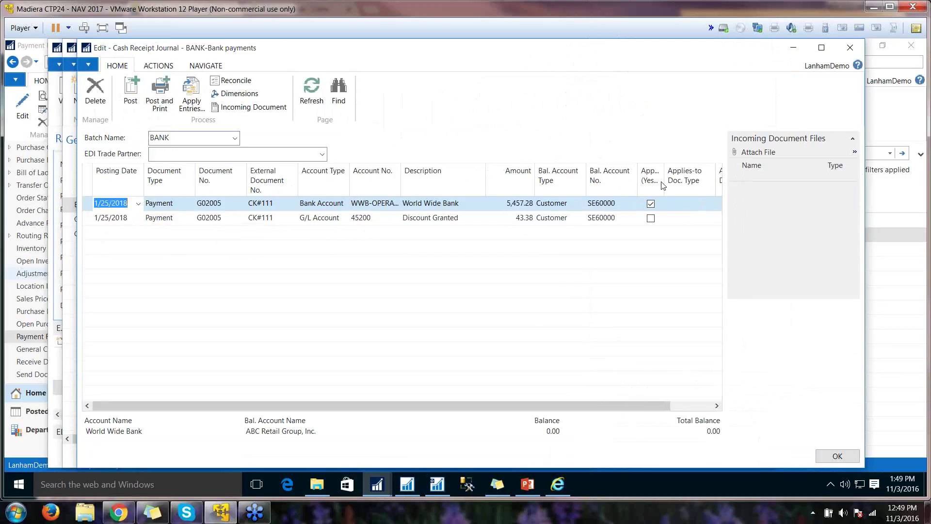
left_click_drag(663, 184, 700, 184)
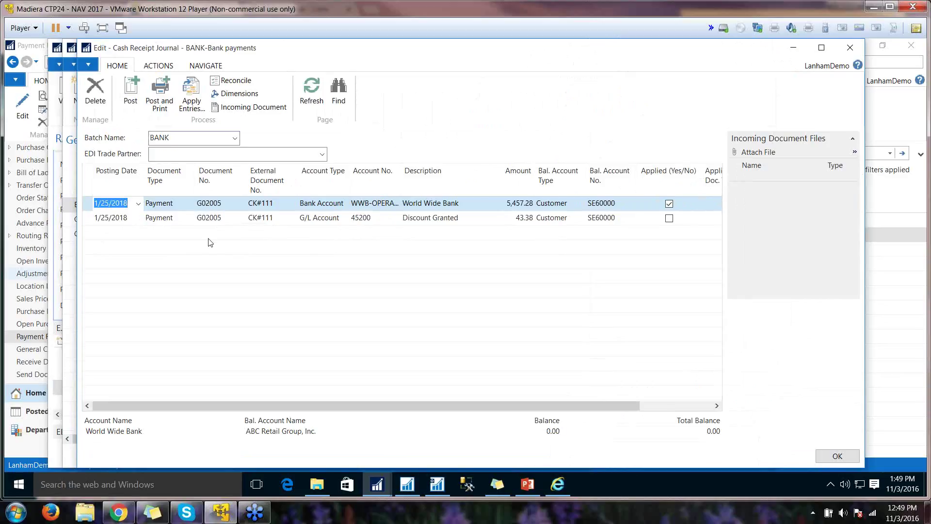
Open the apply entries for the World Wide Bank journal line, check the invoice entry marked CK#111, and close the window
left_click(159, 68)
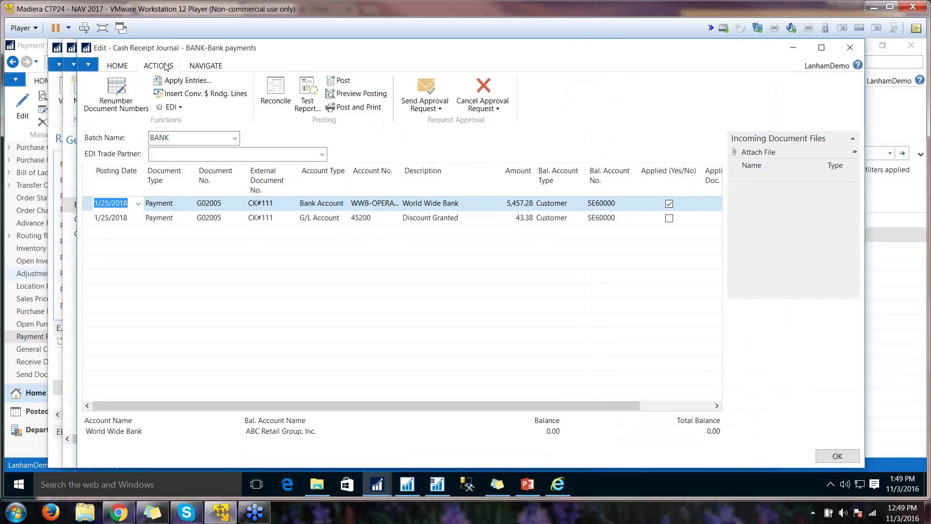
left_click(200, 83)
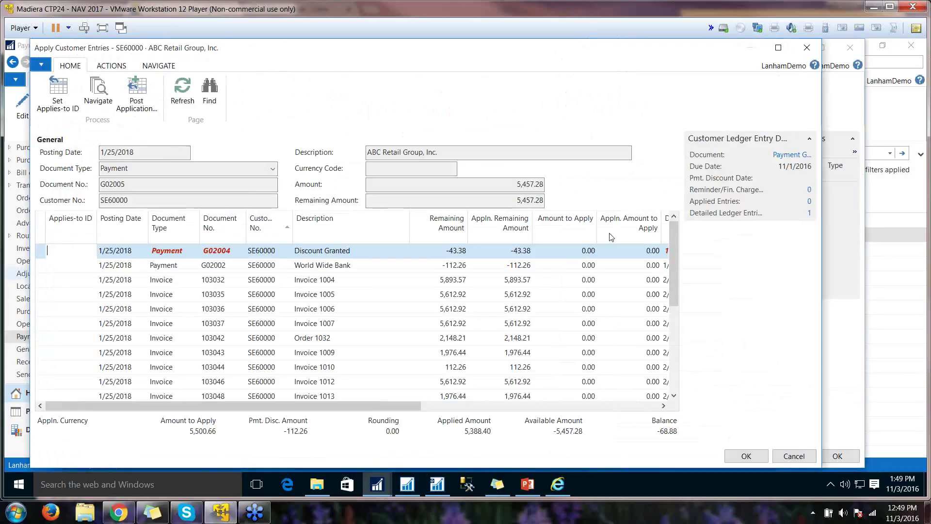
scroll(677, 277, "down", 1)
scroll(678, 280, "down", 3)
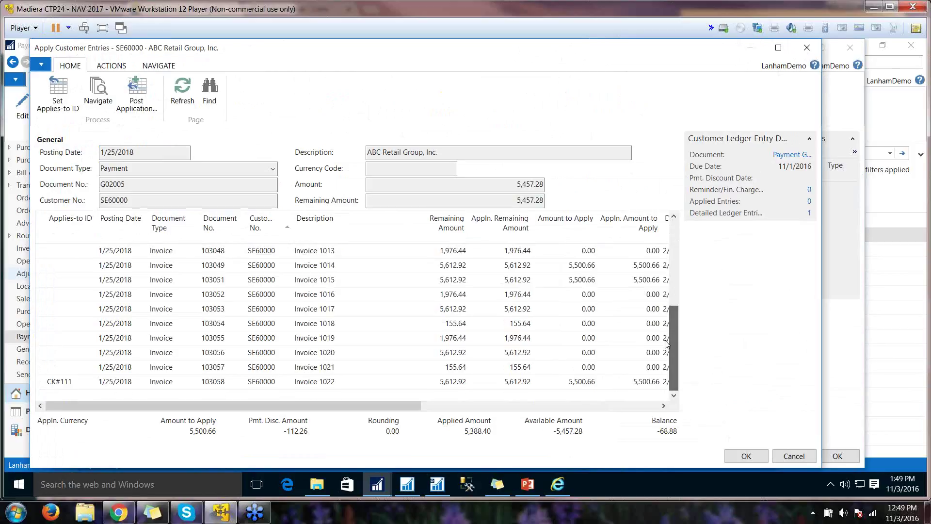
left_click(66, 383)
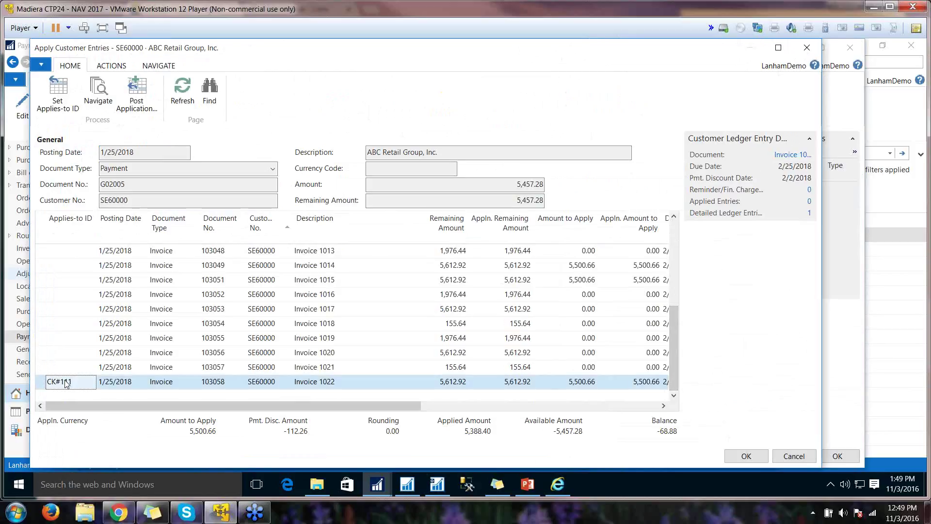
left_click(807, 48)
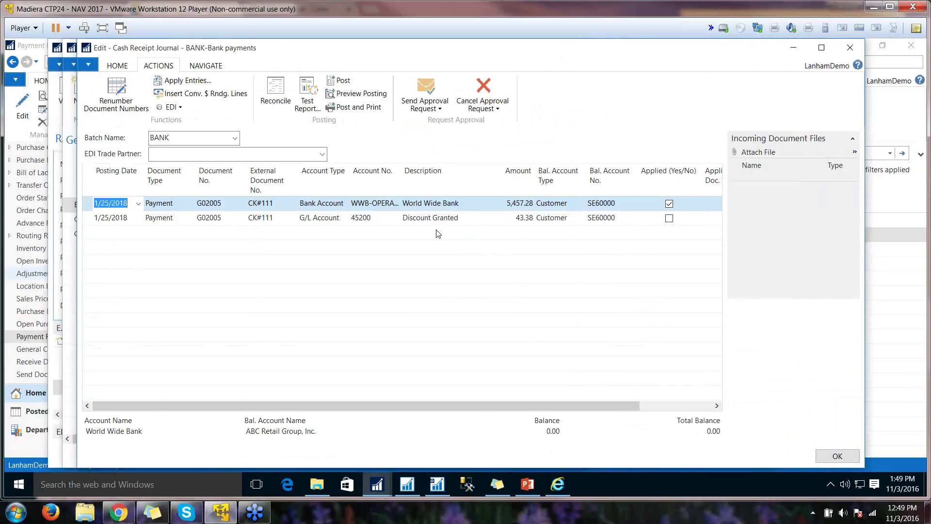
Review the Discount Granted line, post the BANK cash receipt journal lines, and close the journal and the batch list
left_click(431, 217)
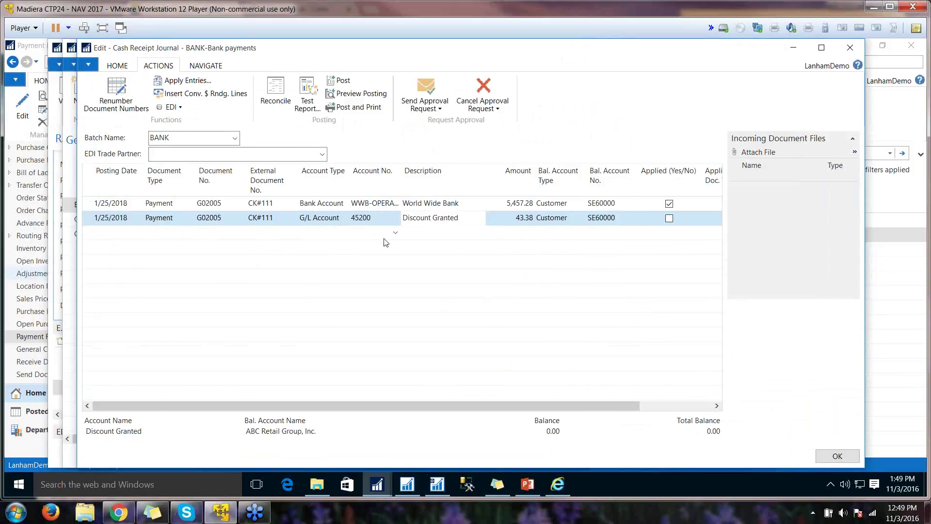
left_click(118, 66)
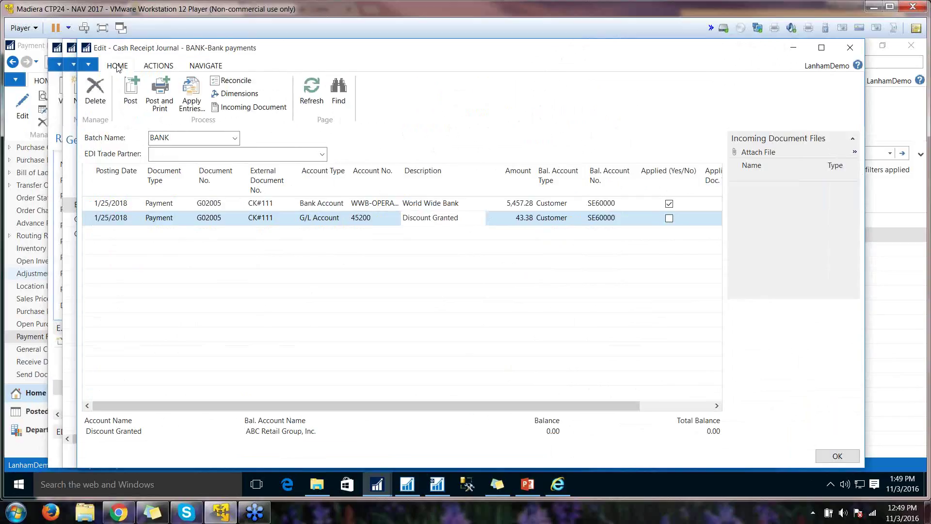
left_click(130, 95)
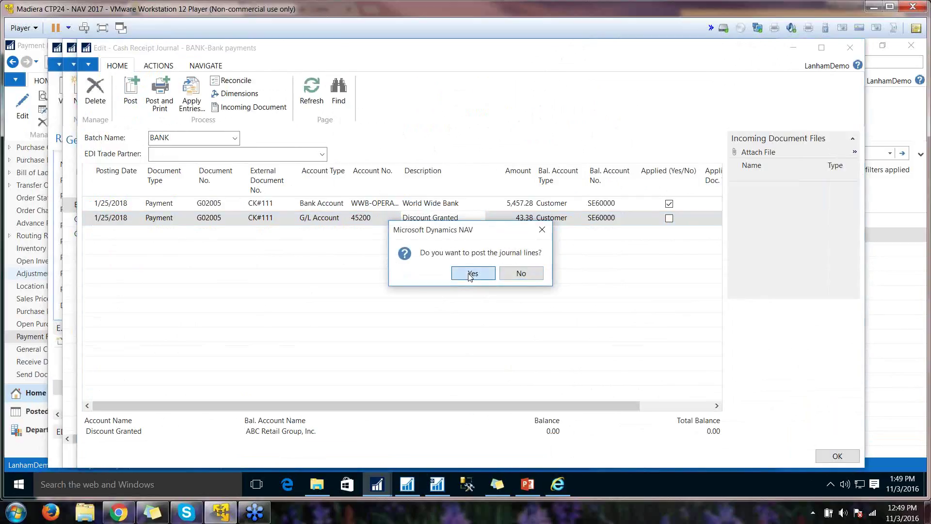
left_click(474, 272)
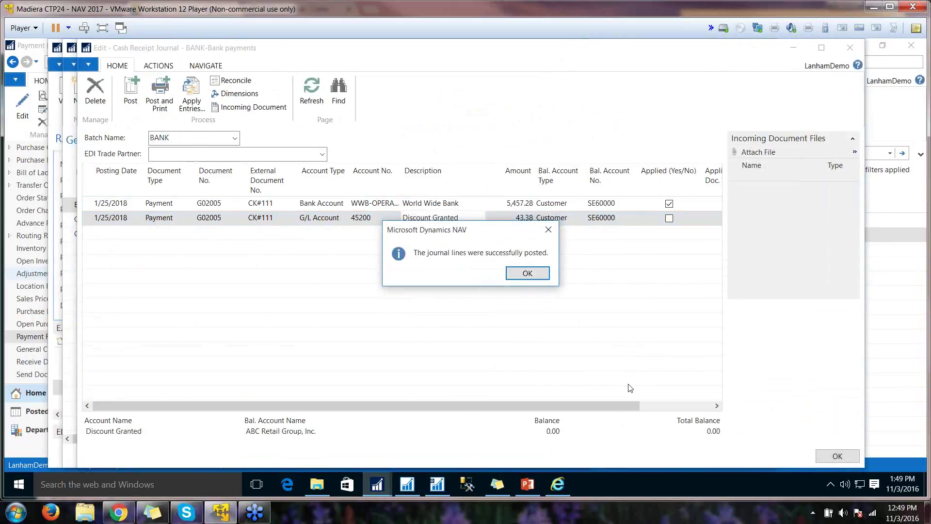
left_click(533, 279)
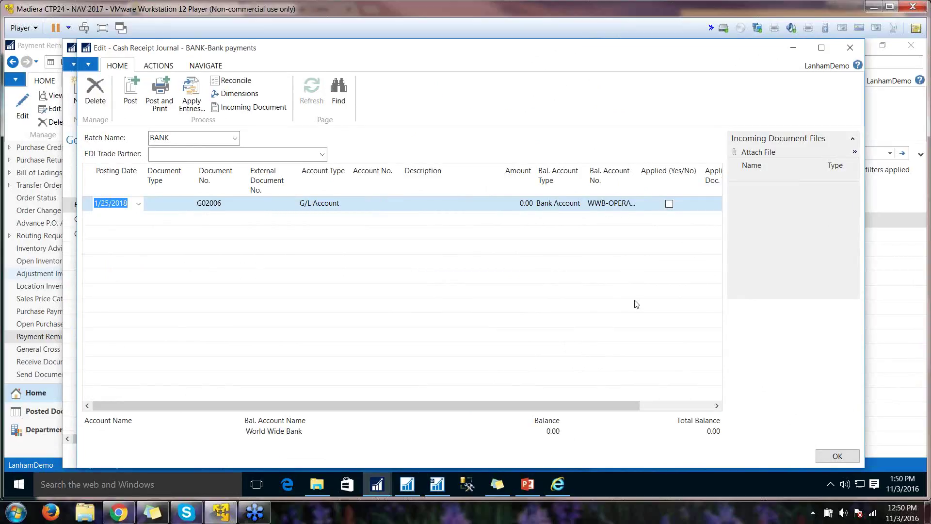
left_click(832, 457)
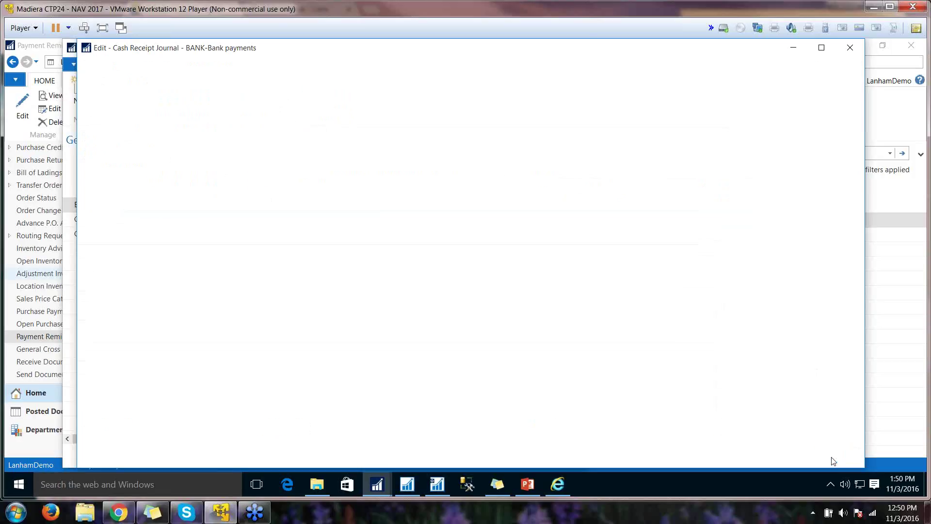
left_click(558, 455)
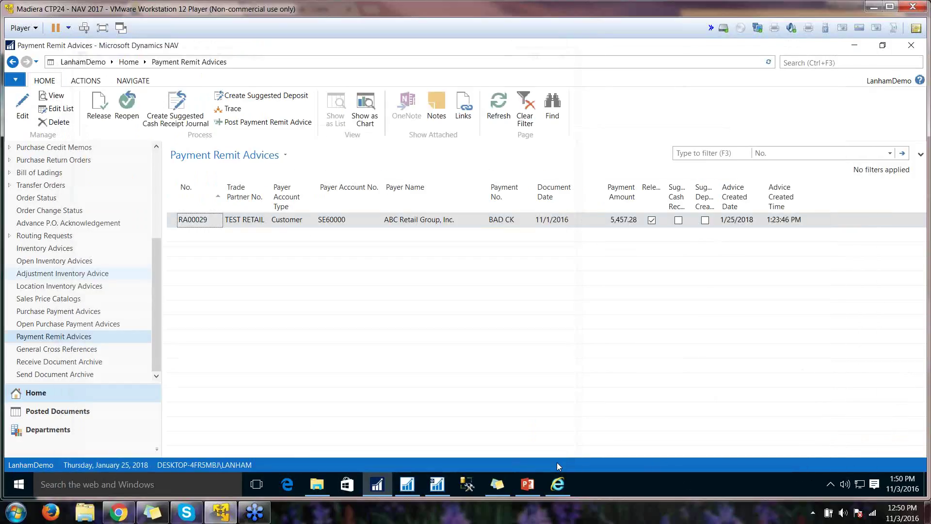
Find the Customers list and open the customer ledger entries of ABC Retail Group, Inc
left_click(790, 62)
type("customer")
key("Return")
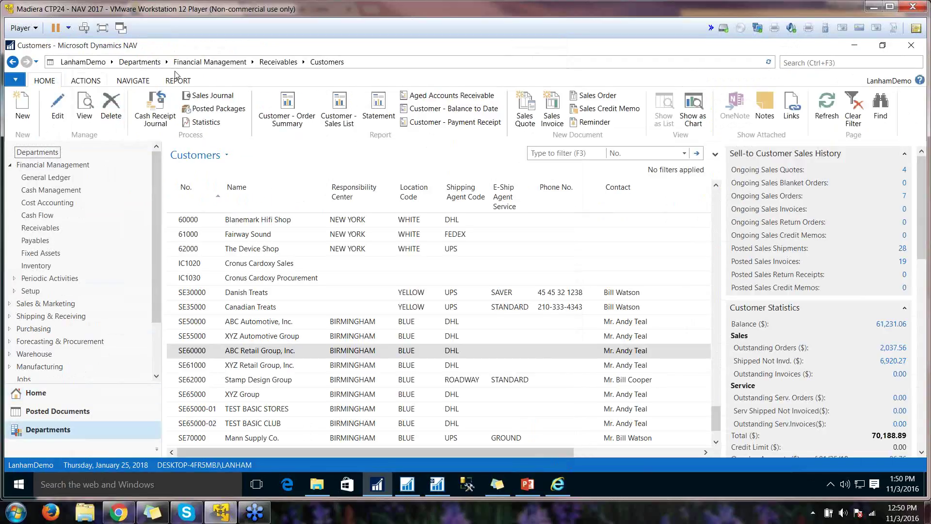
left_click(86, 81)
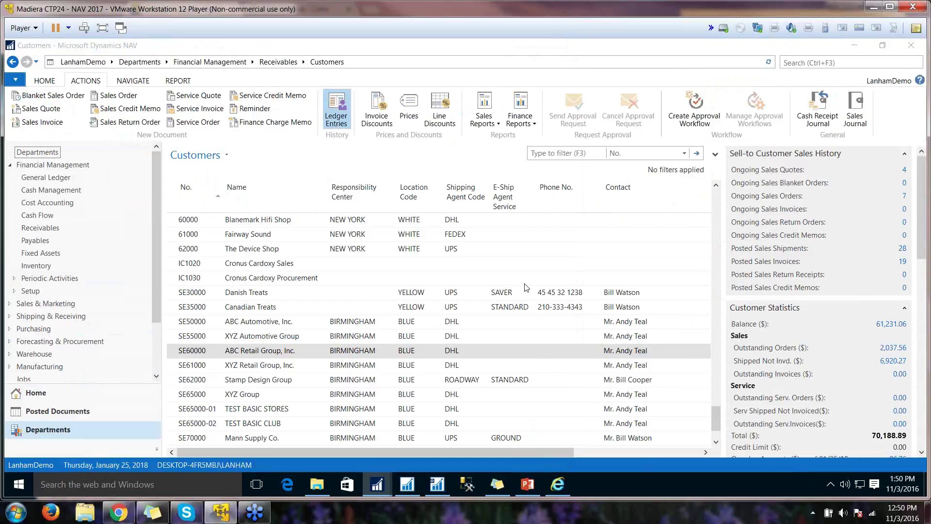
key("ctrl+F7")
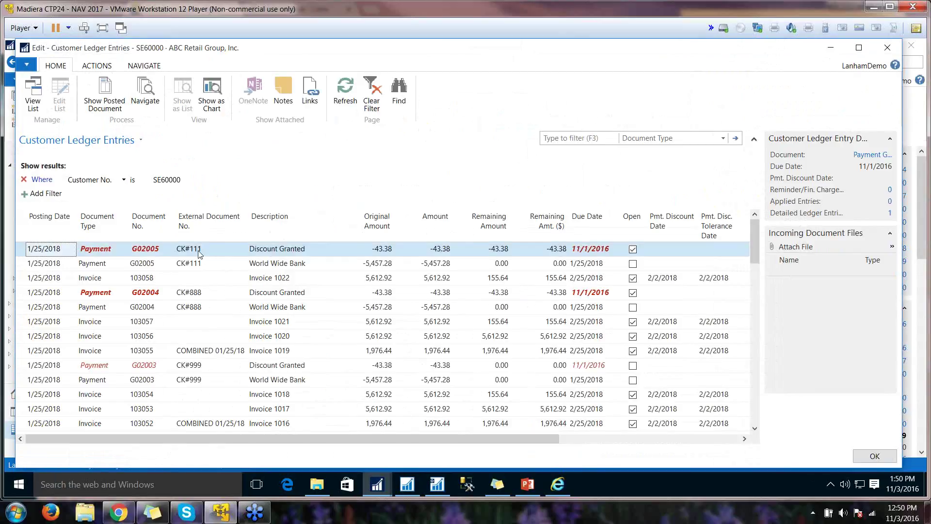
View the applied entries of the World Wide Bank payment with external document CK#111, and close them
left_click(206, 262)
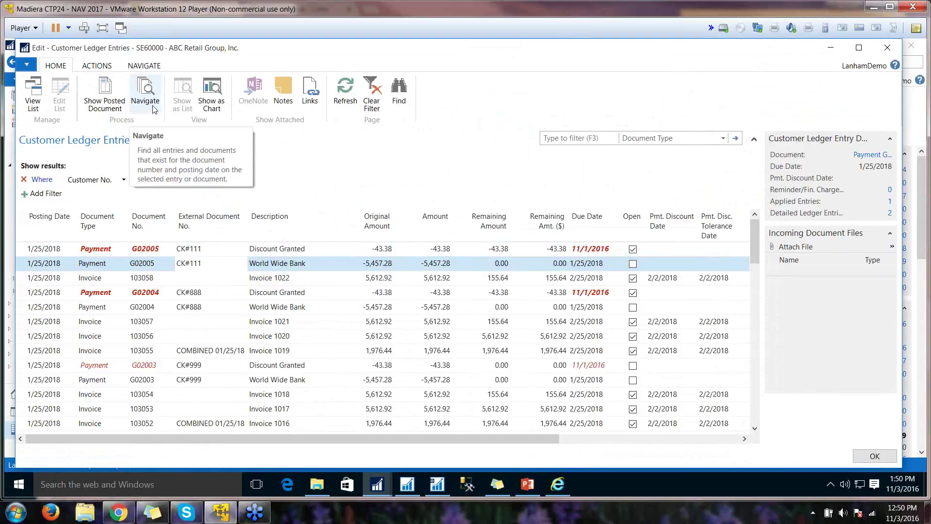
left_click(144, 65)
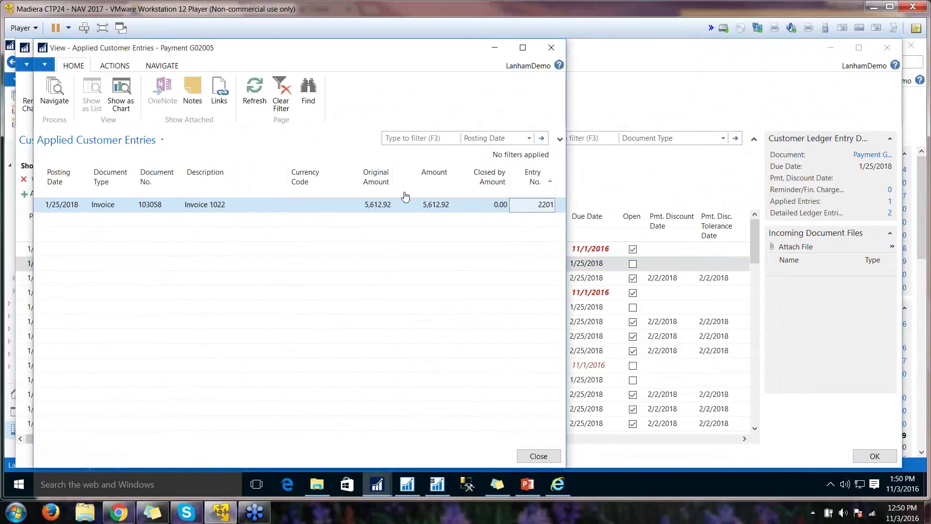
left_click(551, 47)
Check the remaining amount on the CK#111 Discount Granted entry, close the customer ledger entries and return to the Home area
left_click(551, 249)
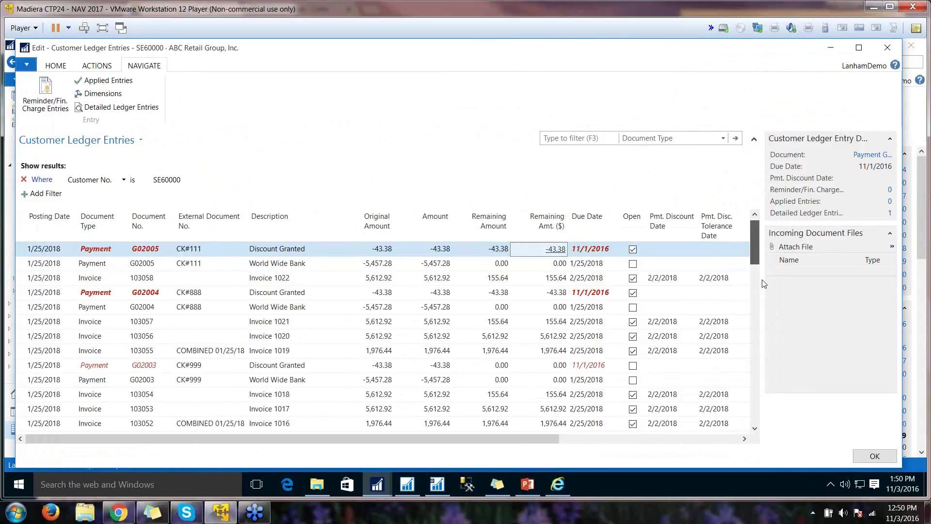
left_click_drag(762, 280, 751, 228)
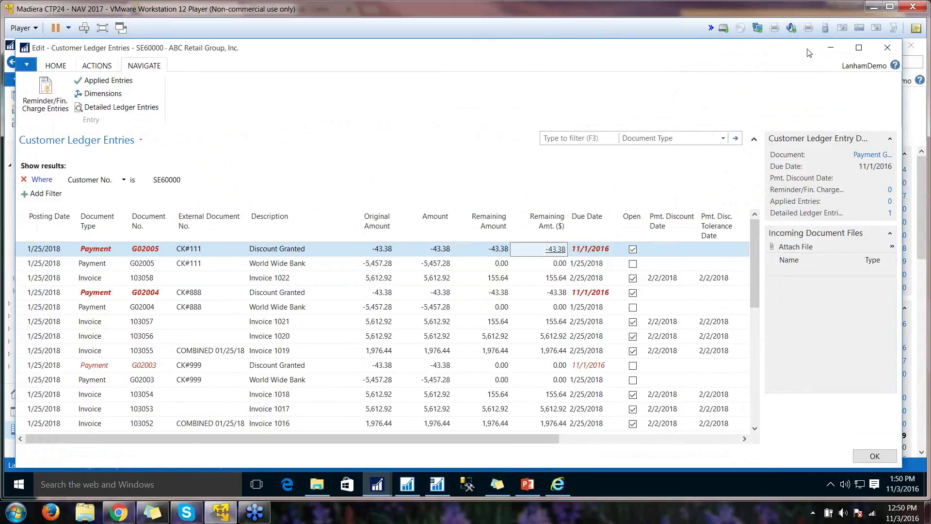
left_click(888, 48)
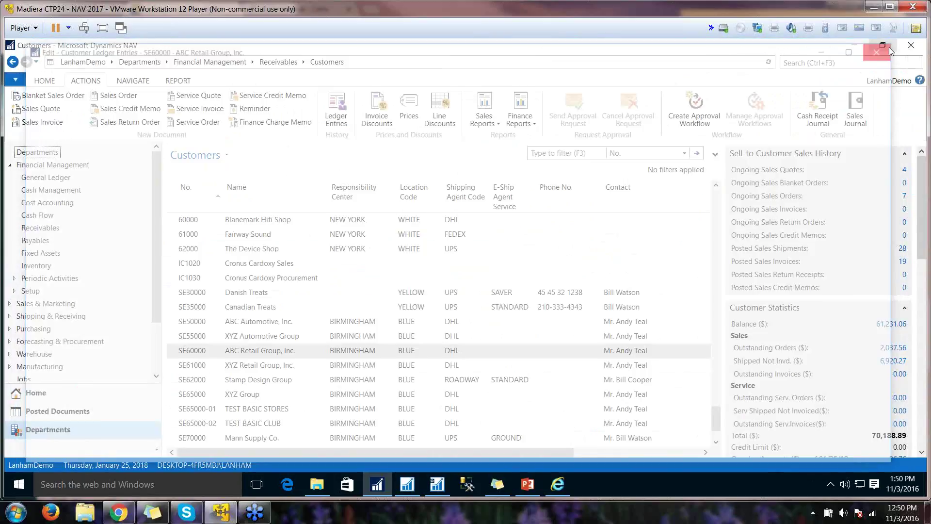
left_click(68, 393)
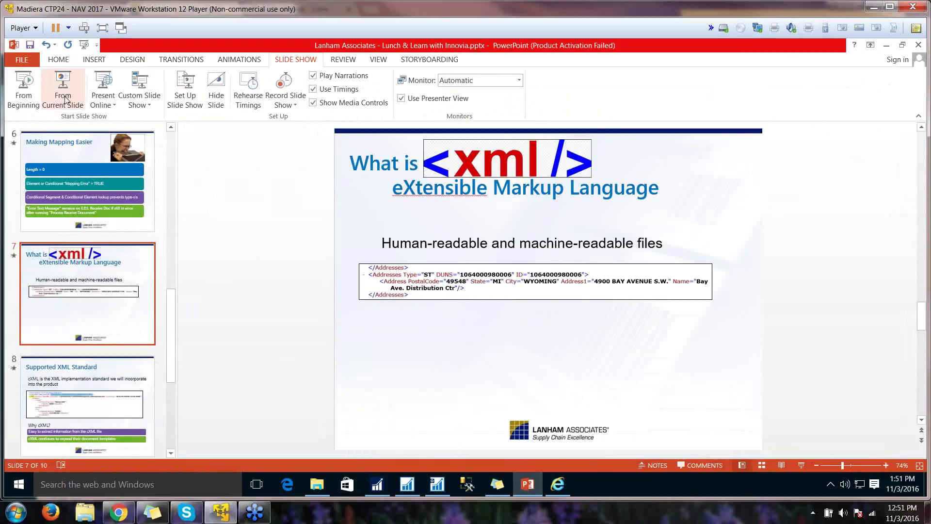
In the PowerPoint presentation, start the slide show from the "What is xml" slide and reveal its sample XML content
left_click(66, 99)
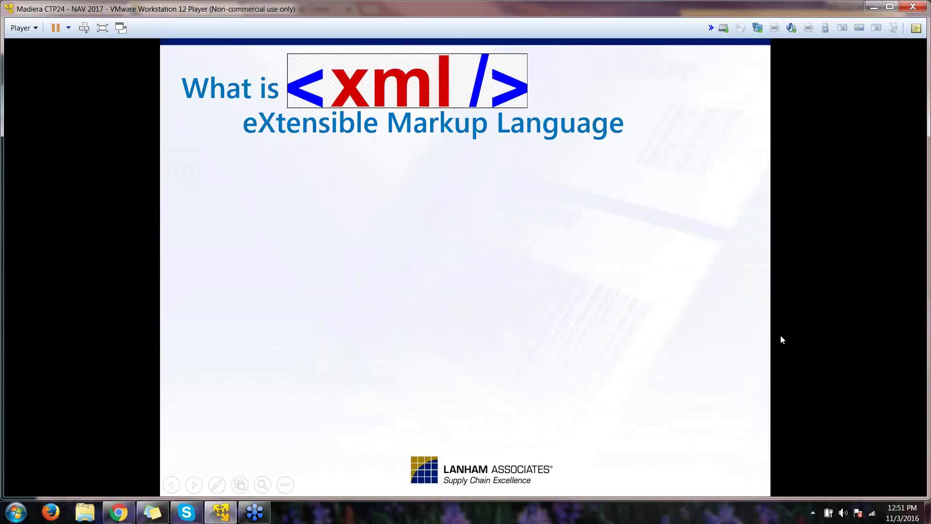
left_click(781, 335)
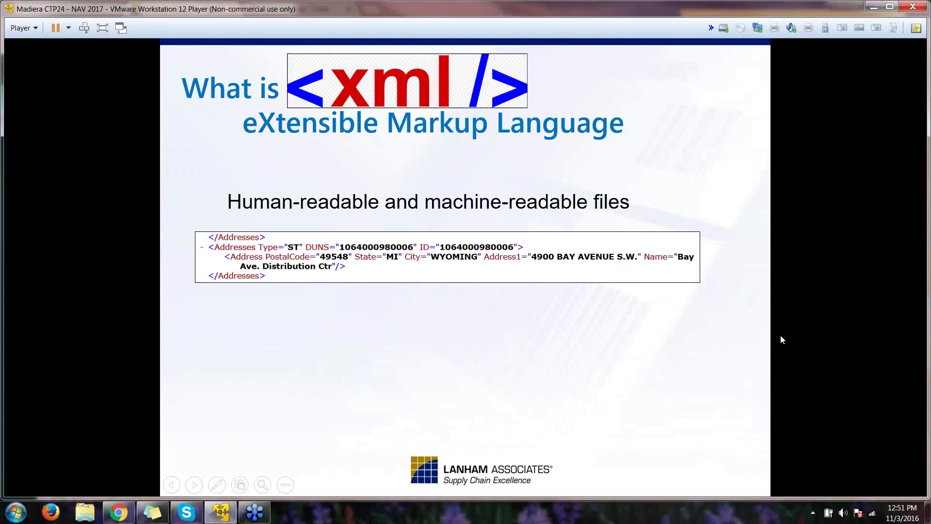
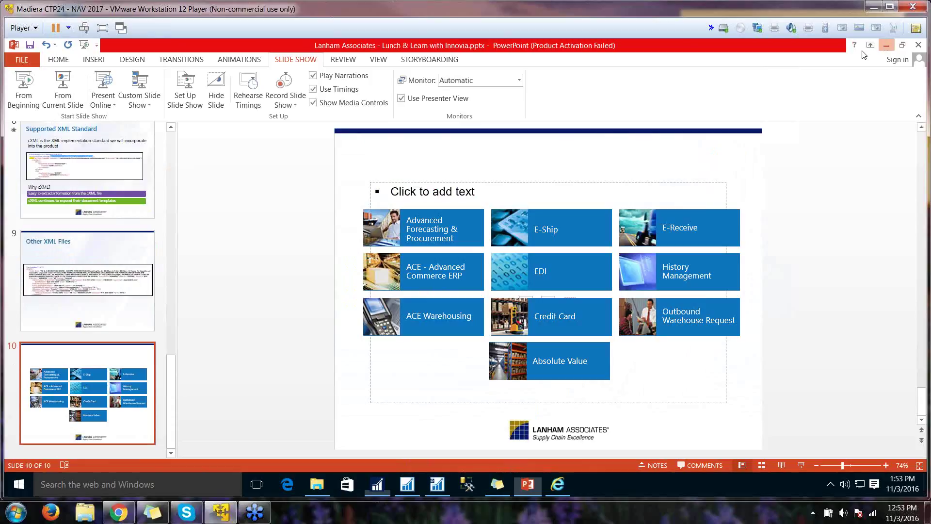
Switch to Internet Explorer, review the CustomerPO_CXML.xml file and its file path, and close the browser
scroll(156, 247, "up", 5)
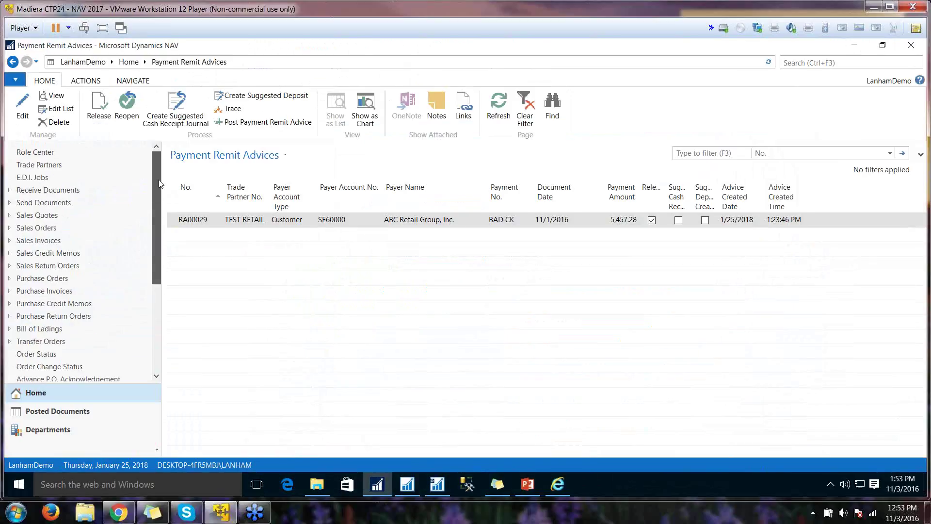
left_click(559, 488)
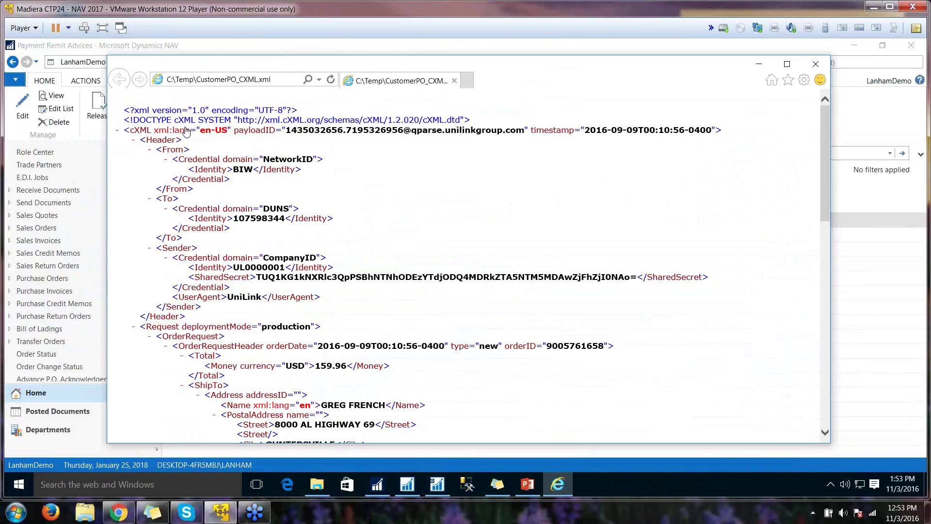
left_click(283, 83)
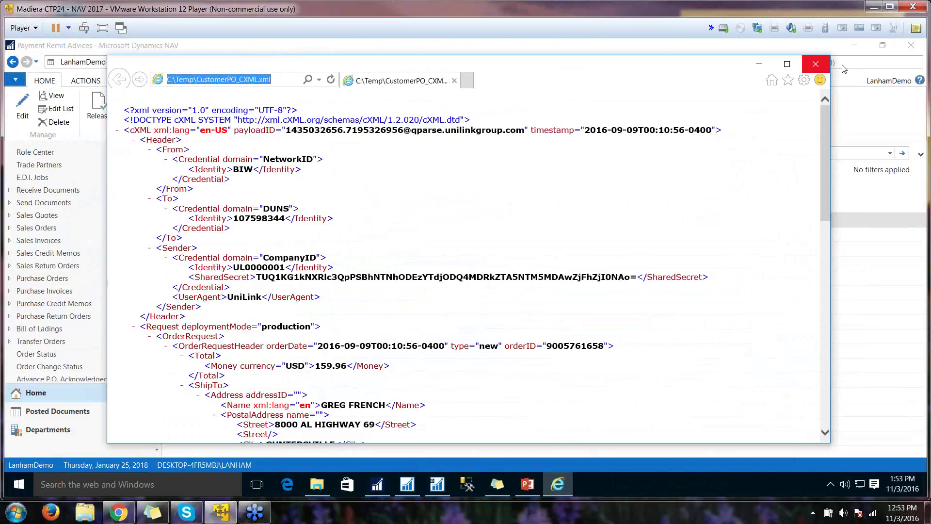
left_click(816, 64)
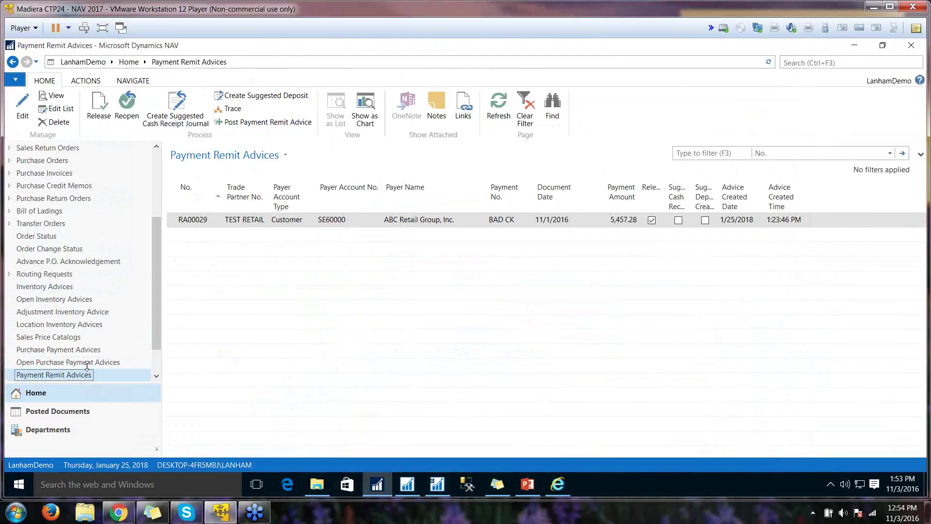
Return to the EDI Role Center in Dynamics NAV
scroll(153, 334, "up", 5)
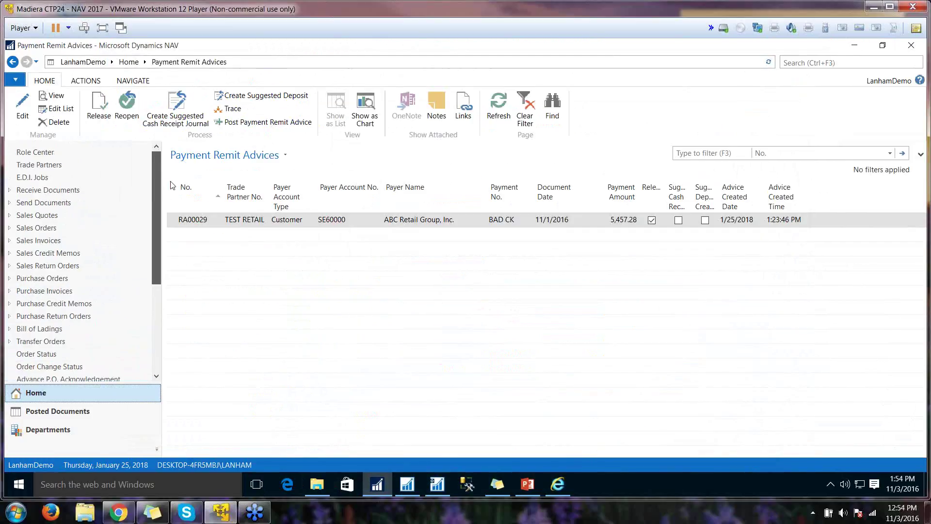
left_click(97, 152)
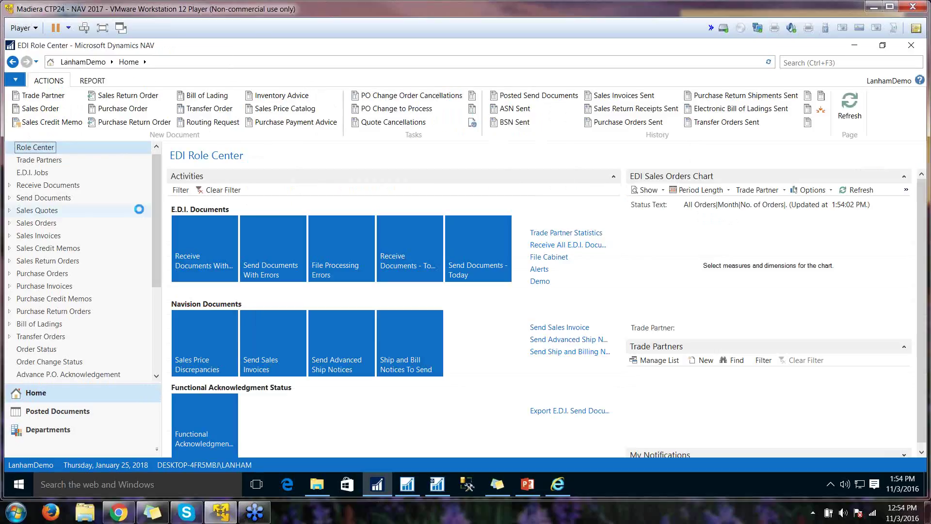
Create a new E.D.I. trade partner numbered DEMO CXML and assign it to the company LanhamDemo
left_click(38, 161)
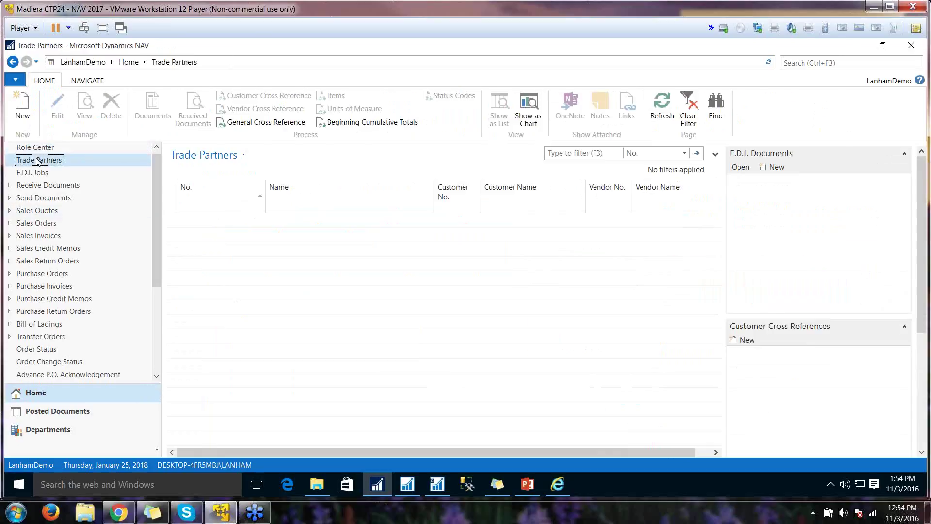
left_click(22, 108)
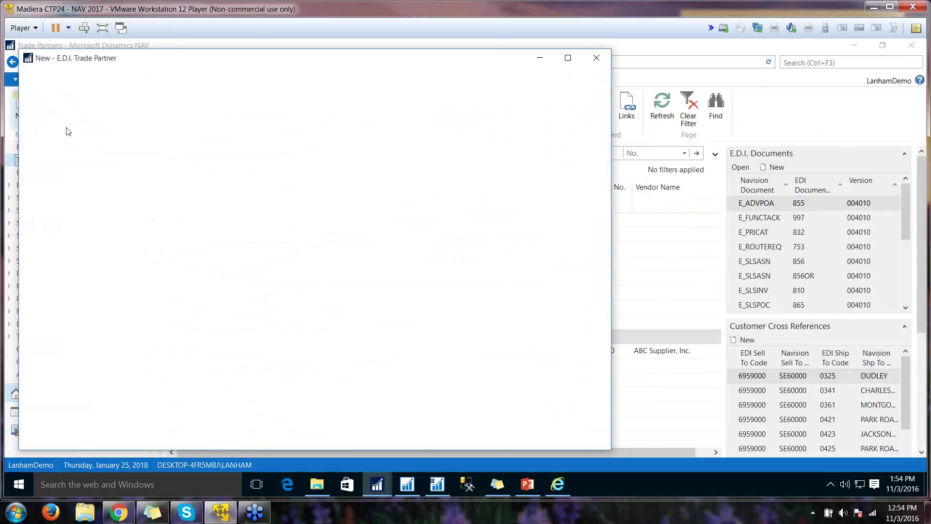
type("demo c")
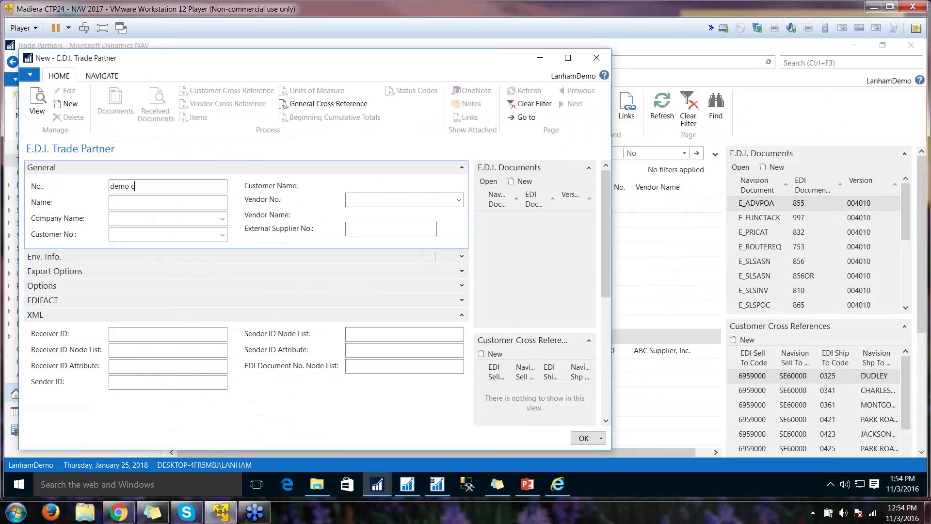
type("xml")
key("Tab")
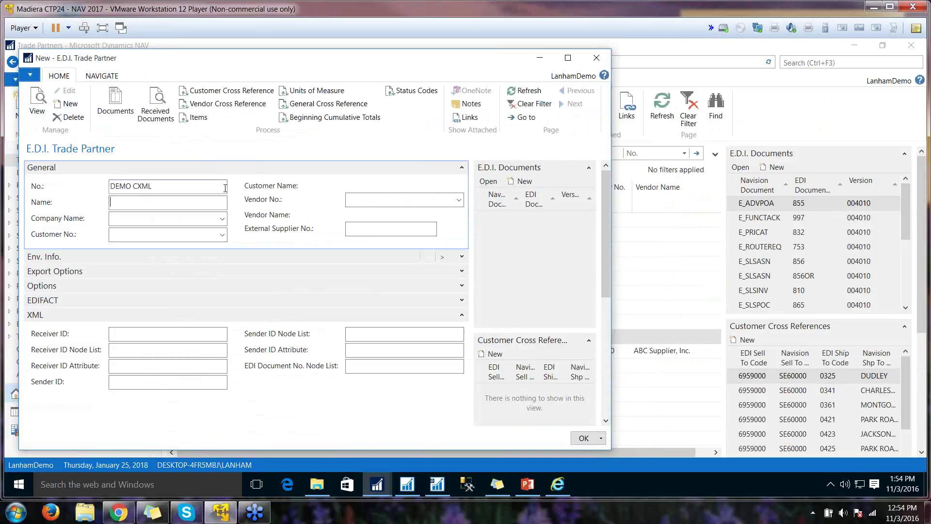
left_click(223, 220)
left_click(156, 296)
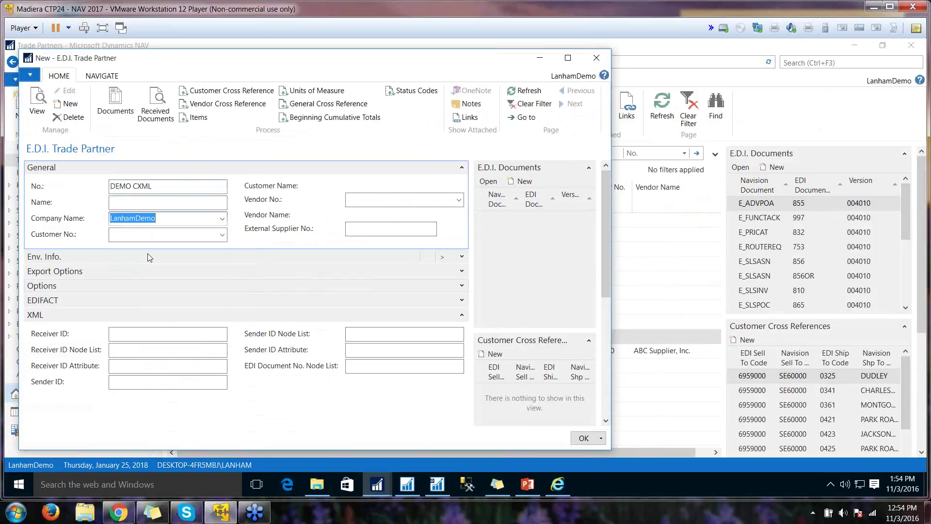
key("shift+Tab")
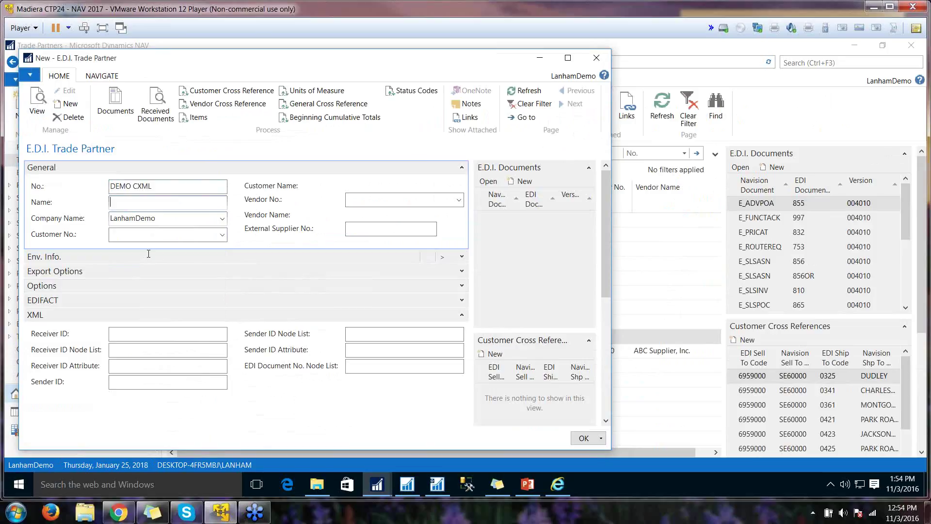
Add an E.D.I. document for DEMO CXML with Navision document I_SLSORD and EDI document number ORDER
left_click(116, 103)
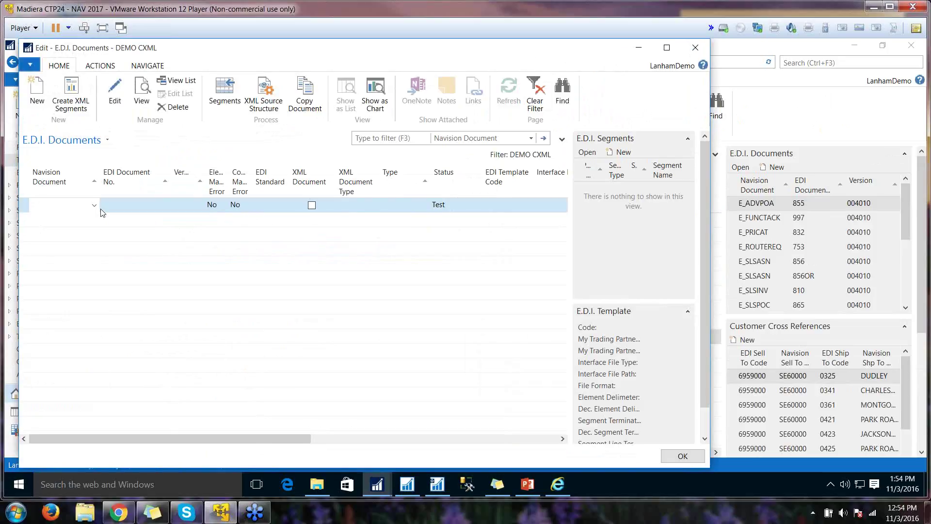
type("I_SI")
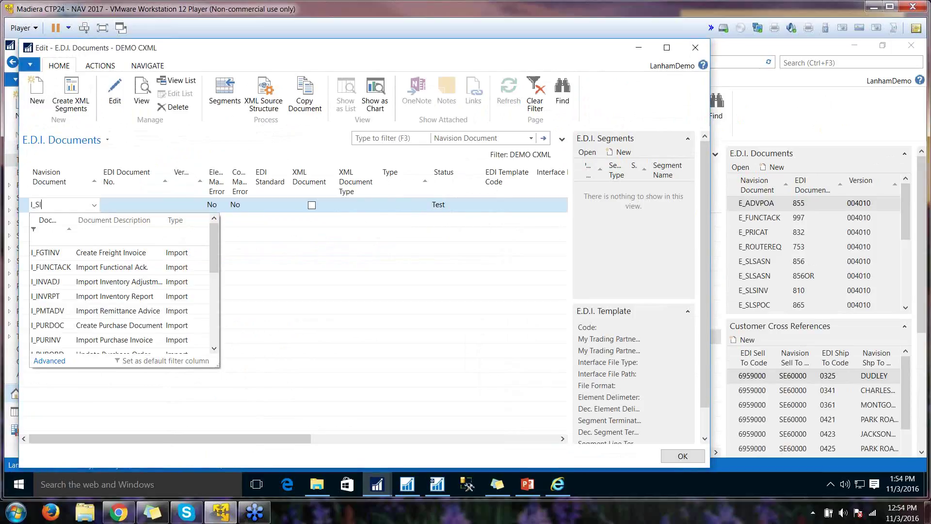
left_click(103, 207)
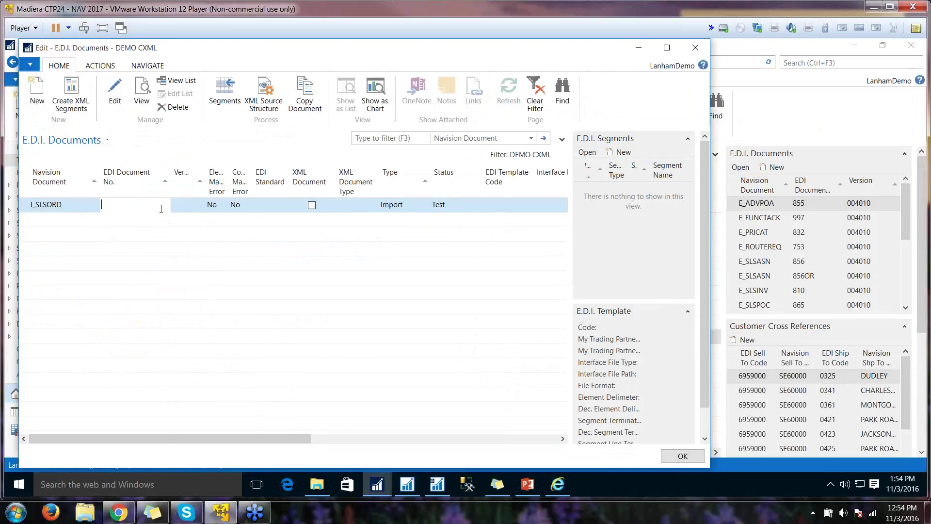
type("order")
left_click(199, 204)
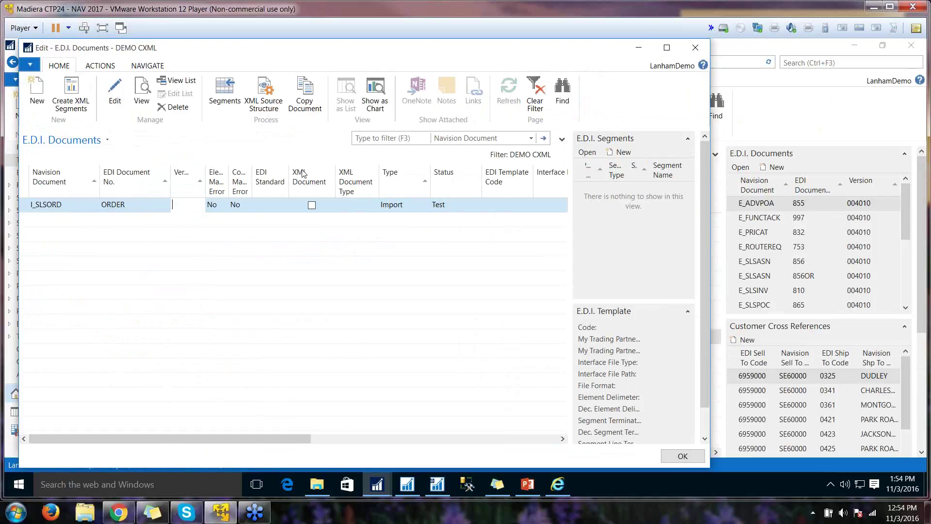
Mark the ORDER document as an XML document, with EDI template code CXML and interface file DemoCxml
left_click(312, 205)
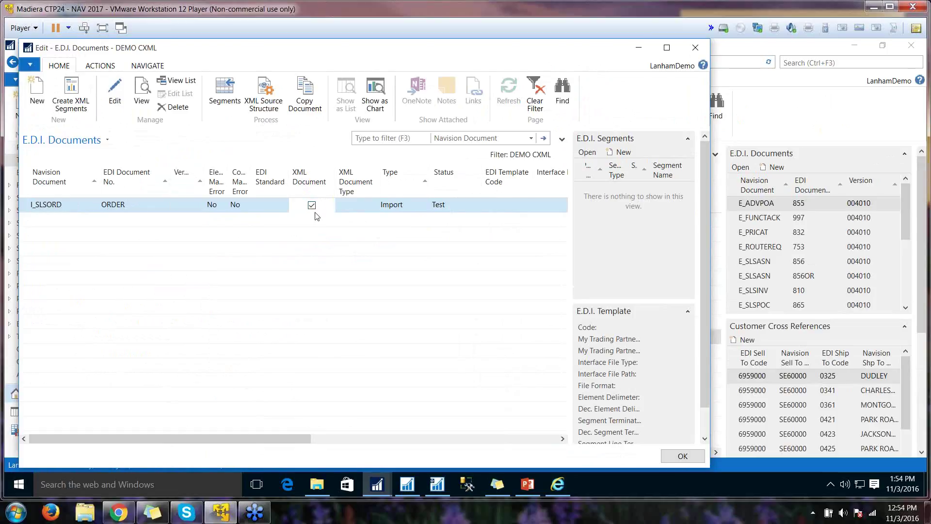
left_click(509, 207)
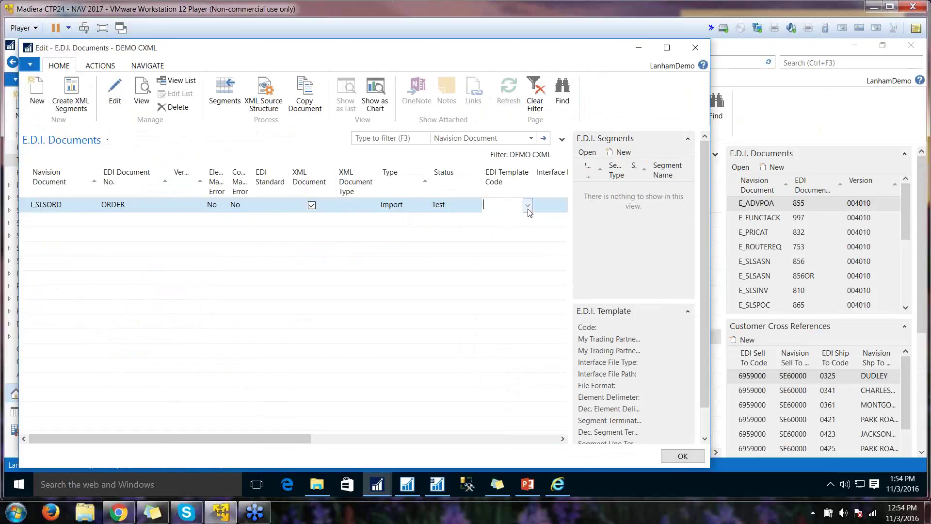
left_click(527, 205)
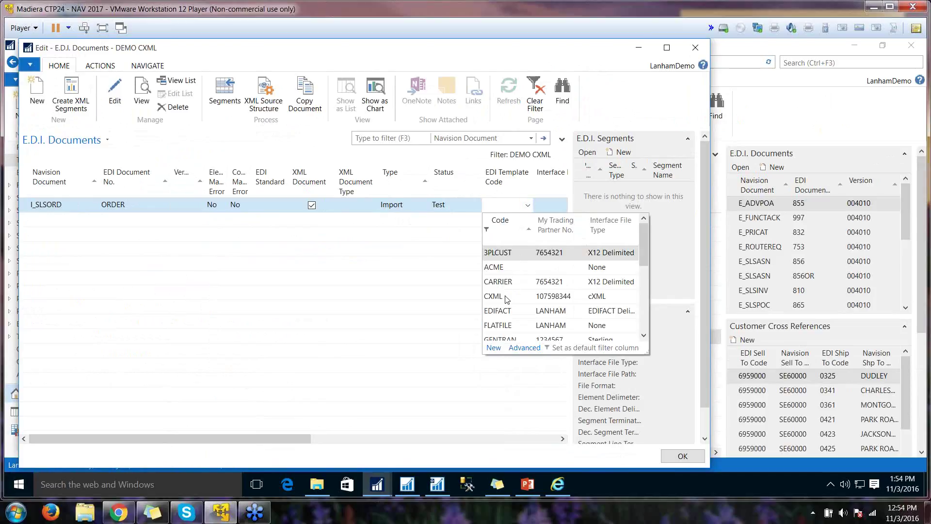
left_click(506, 298)
left_click(547, 208)
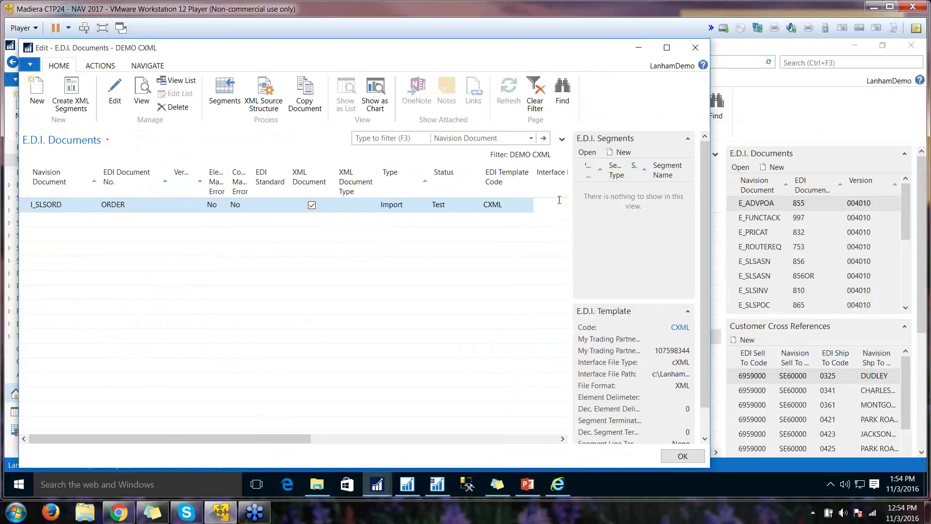
type("DemoCxml")
key("Down")
key("Up")
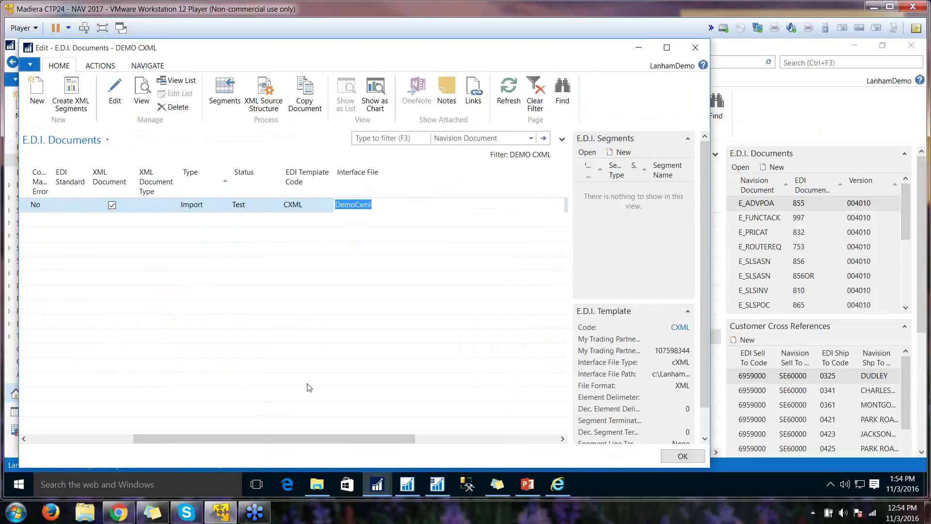
left_click_drag(283, 434, 141, 432)
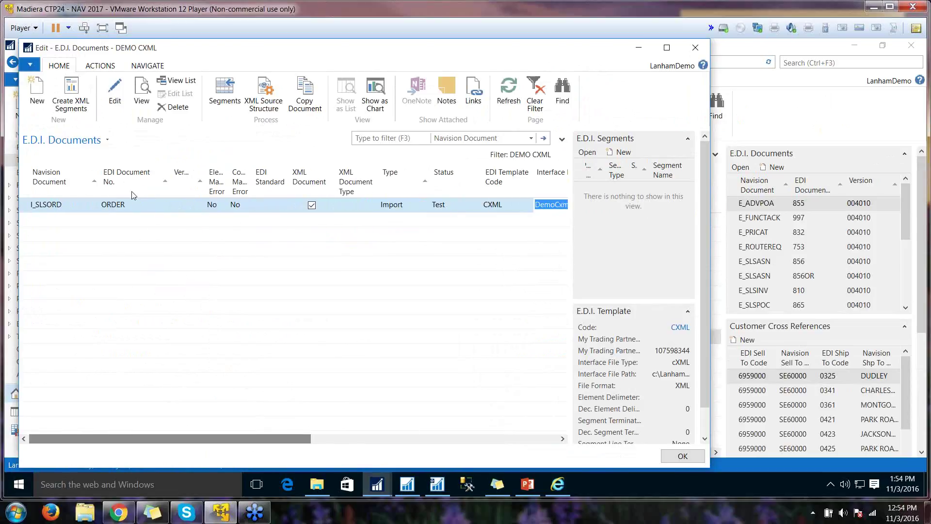
Start creating XML segments for the ORDER document from C:\Temp\CustomerPO_CXML.xml, with the LINE BEGIN command enabled
left_click(80, 92)
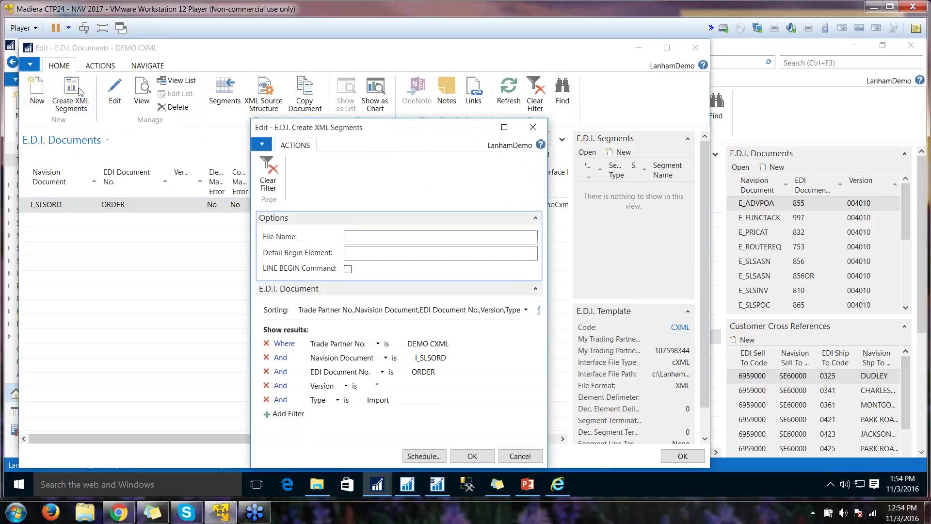
left_click(359, 236)
type("C:\\Temp\\CustomerPO_CXML.xml")
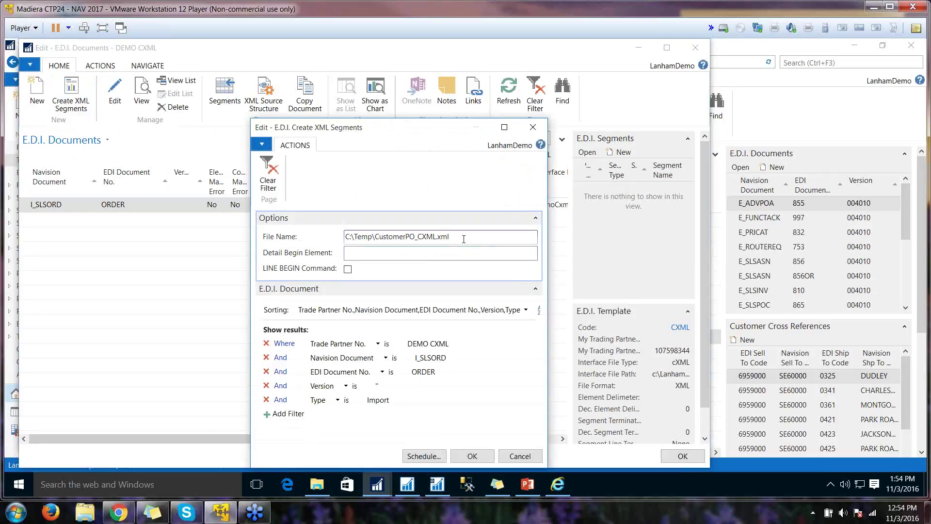
mouse_move(564, 483)
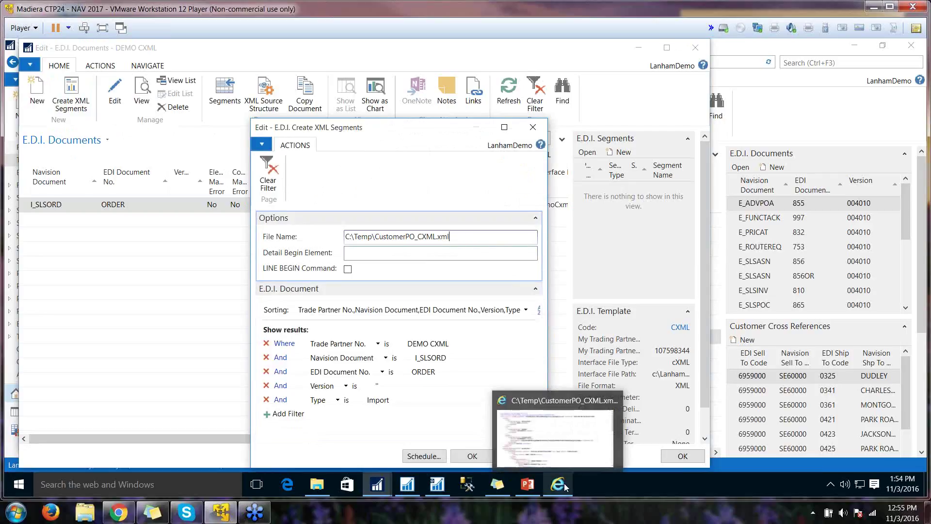
left_click(374, 253)
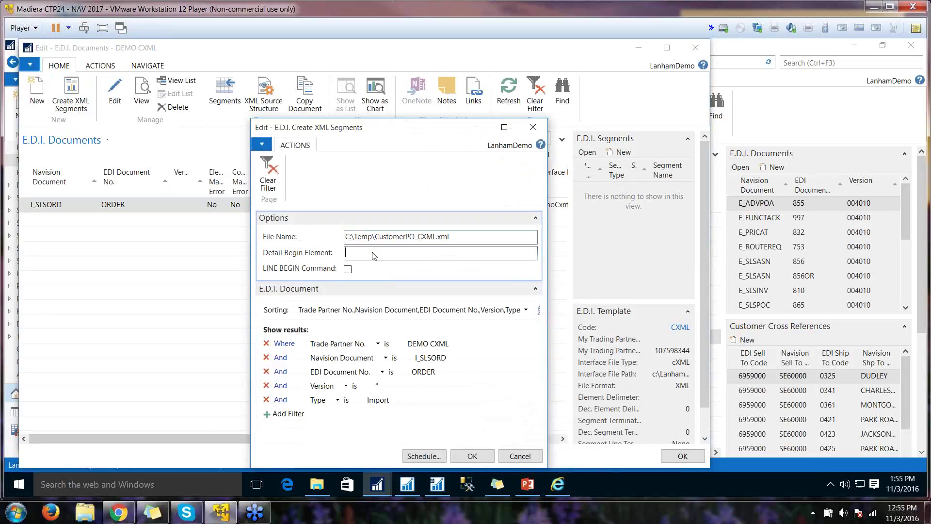
left_click(348, 269)
Switch to Internet Explorer, examine CustomerPO_CXML.xml for the element that begins the item lines, and return to Dynamics NAV
left_click(553, 489)
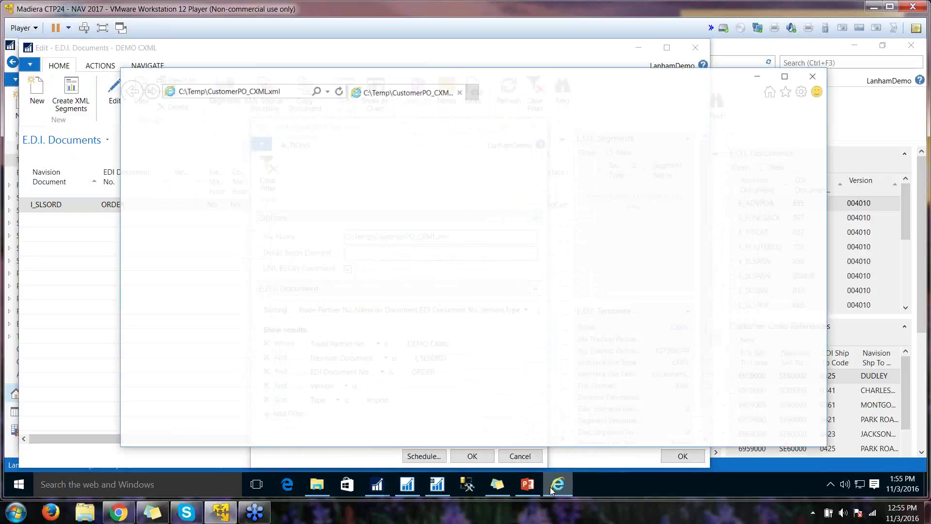
scroll(391, 188, "down", 6)
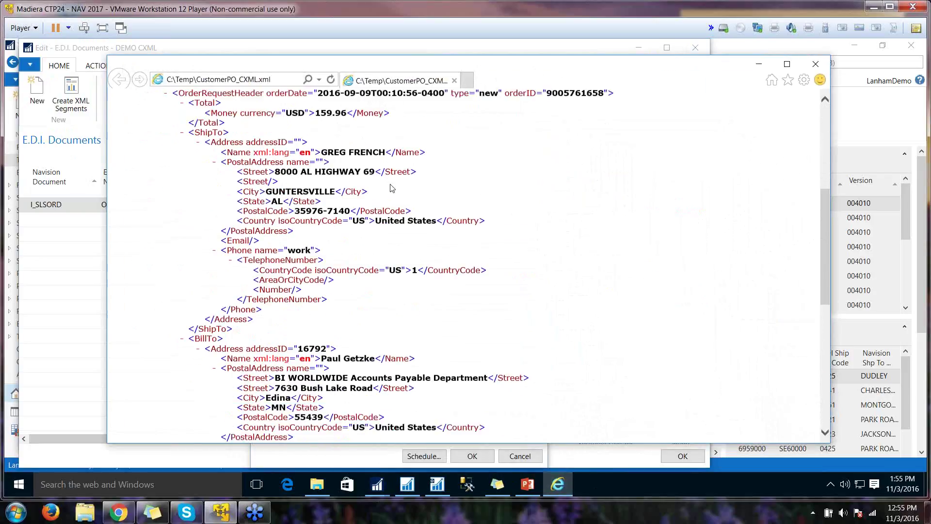
scroll(391, 188, "down", 10)
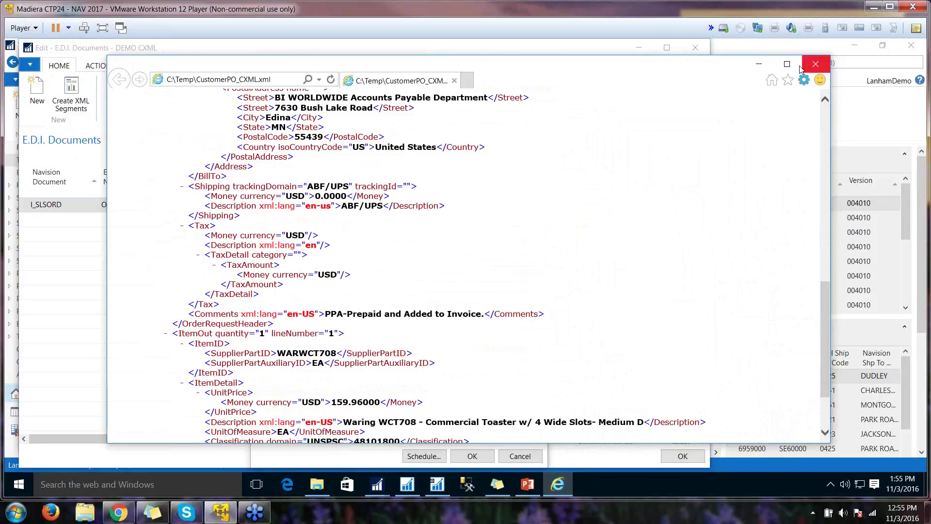
left_click(759, 68)
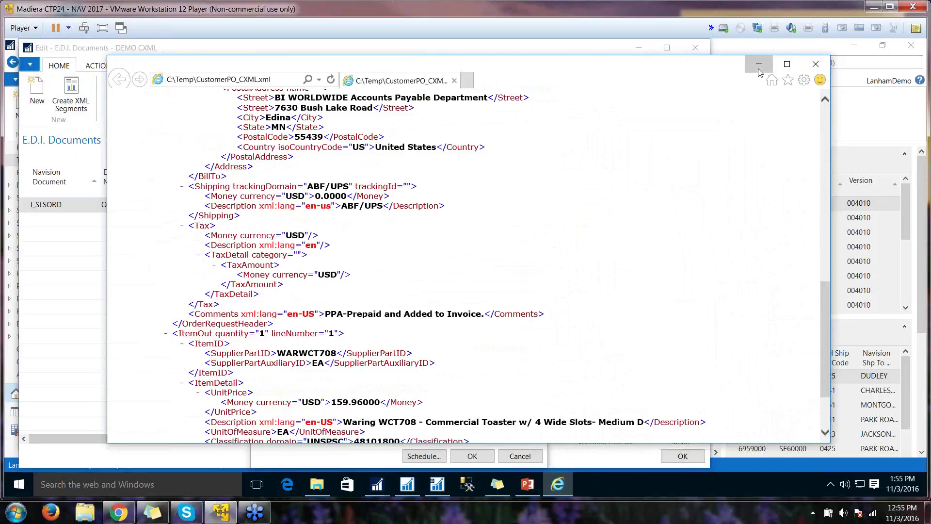
Set the Detail Begin Element to ItemOut and run the XML segment creation
type("It")
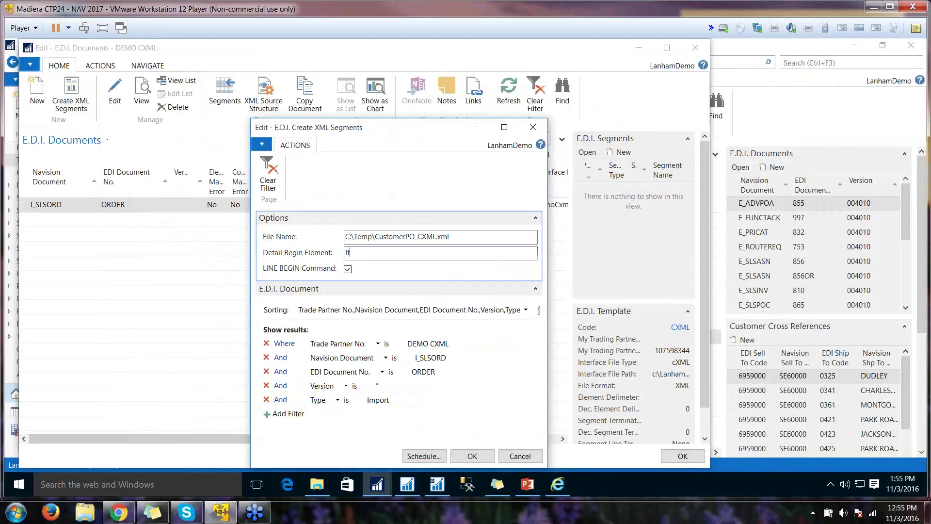
type("emOut")
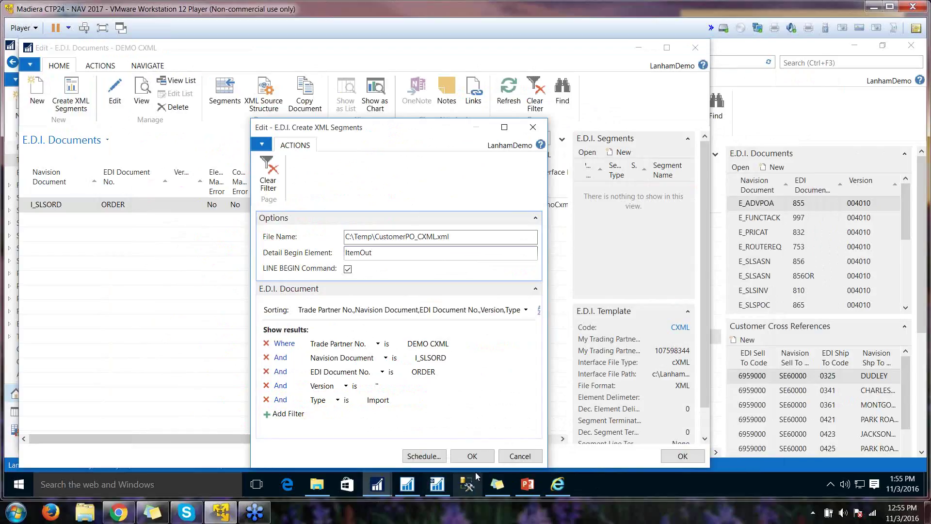
left_click(472, 455)
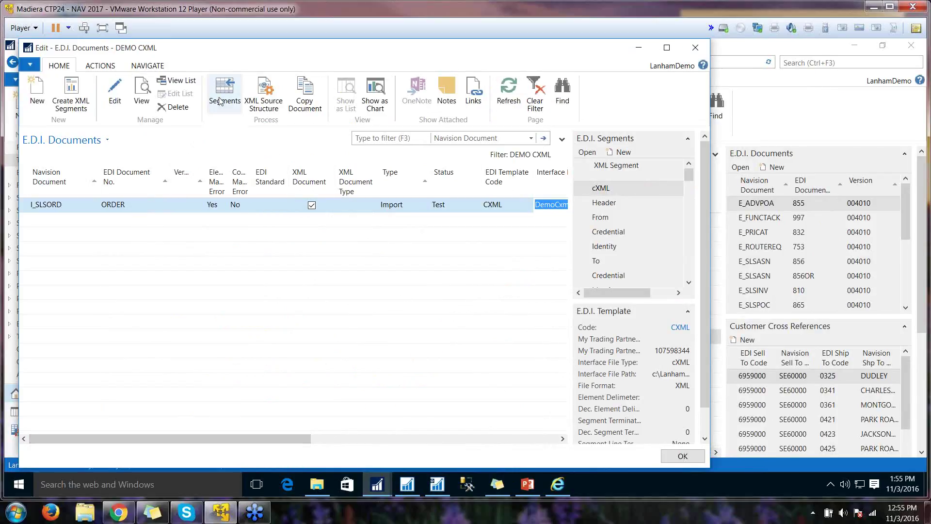
Open the ORDER document's XML segments and compare them with the CustomerPO_CXML.xml file in Internet Explorer
left_click(232, 88)
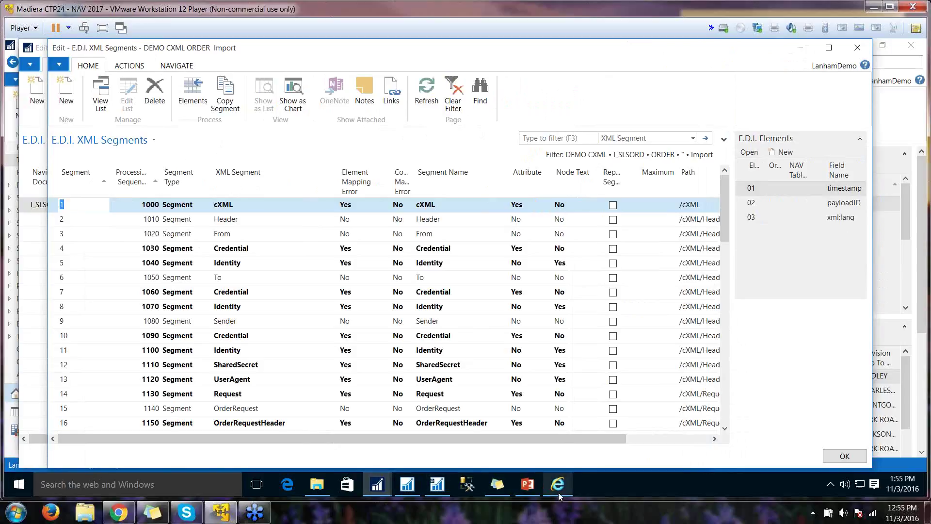
left_click(557, 485)
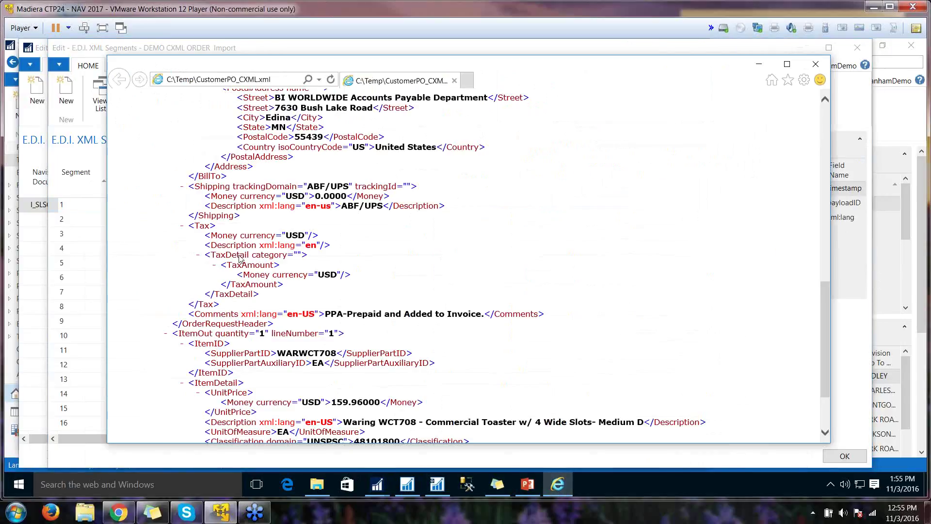
left_click(759, 64)
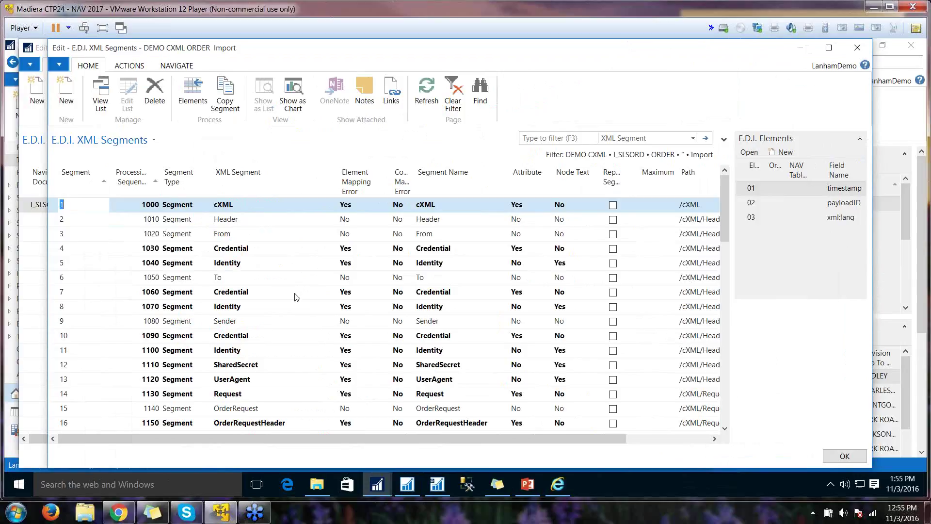
Review the XML segments down to ItemOut and open the elements of the SupplierPartID segment
scroll(296, 298, "down", 4)
scroll(295, 299, "down", 8)
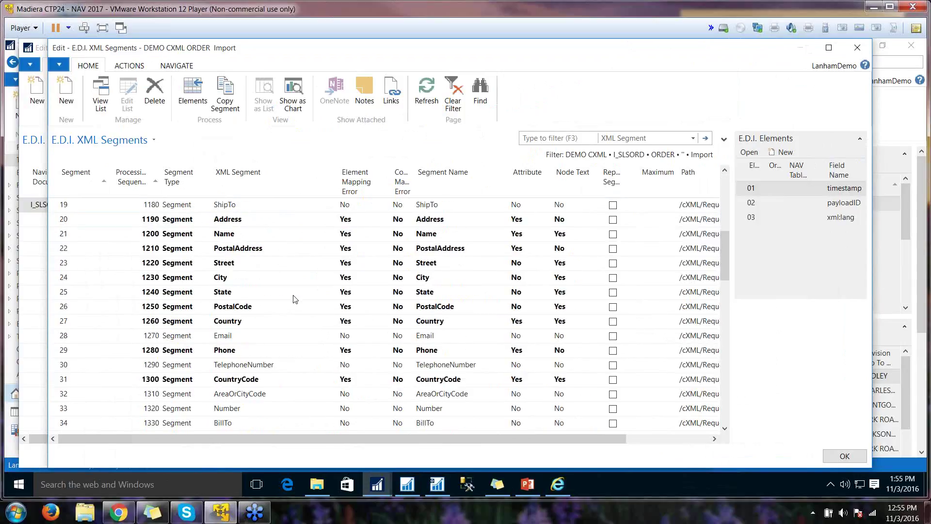
scroll(293, 302, "down", 2)
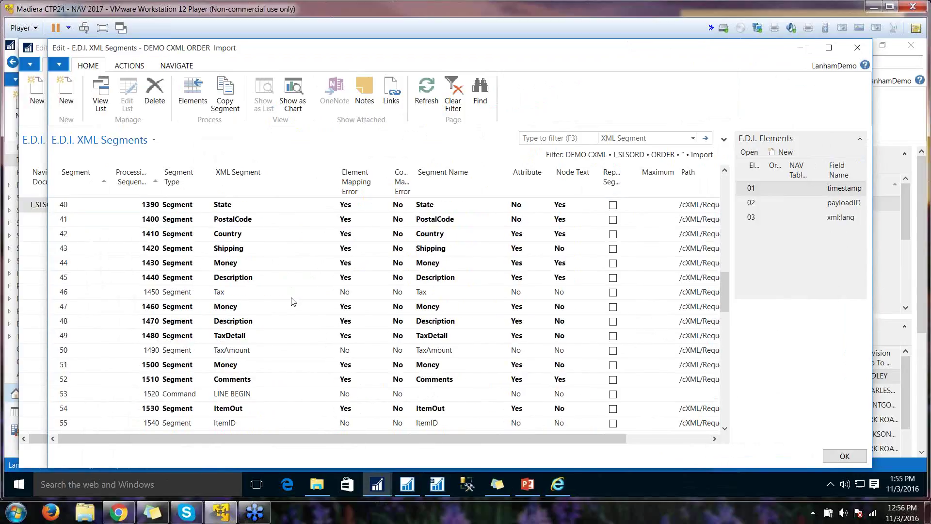
left_click(251, 365)
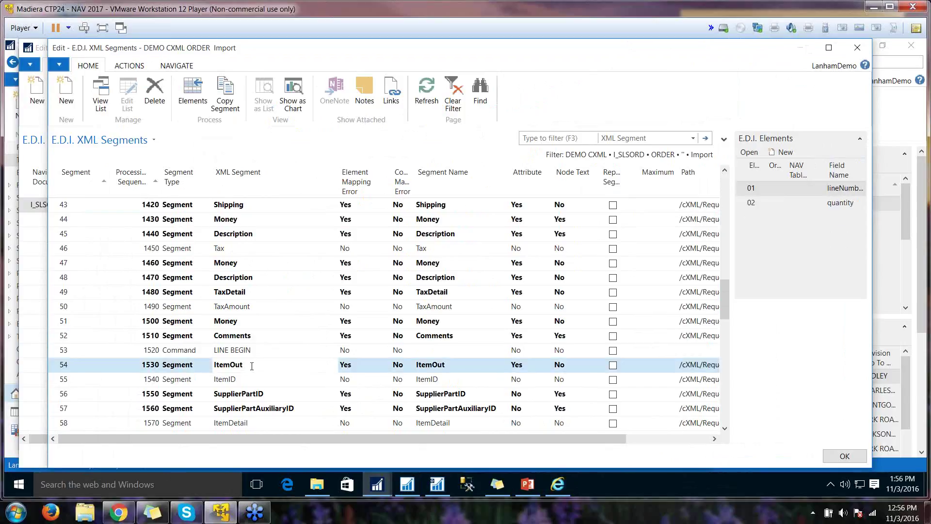
left_click(274, 396)
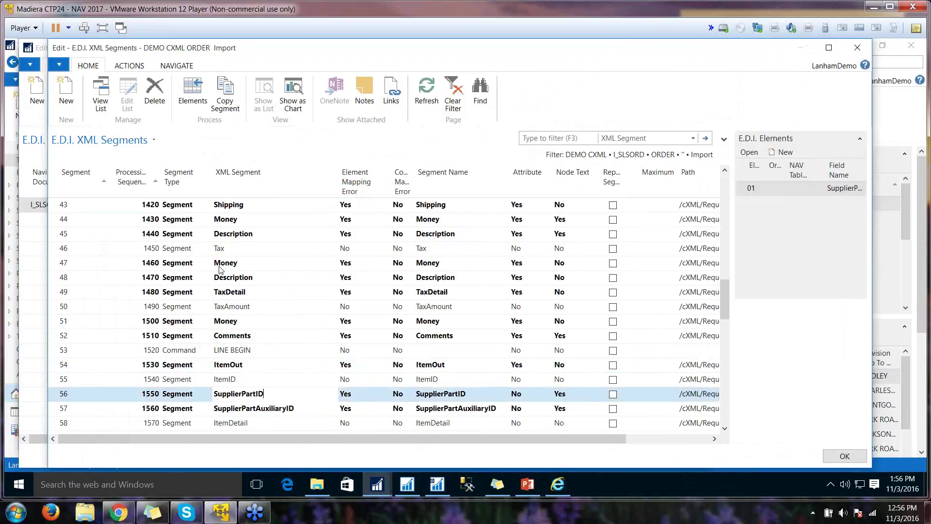
left_click(196, 103)
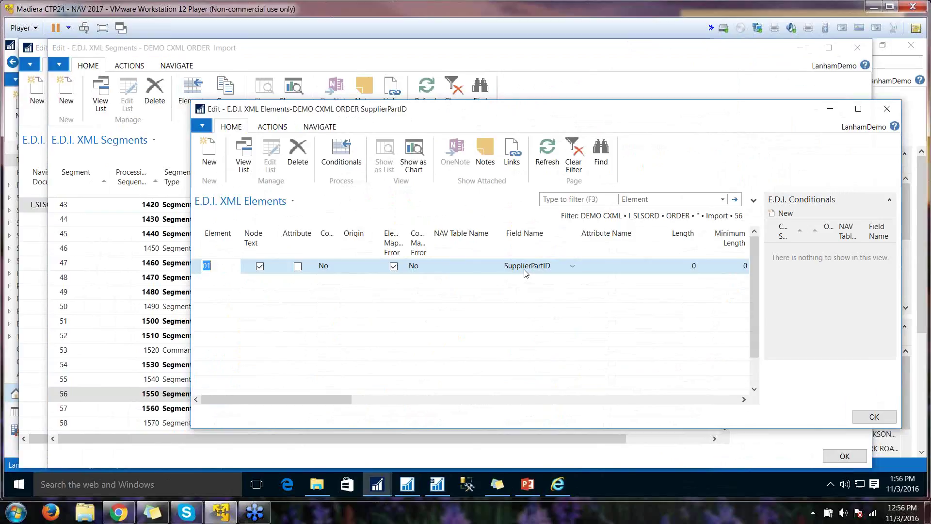
Map the SupplierPartID element with origin Navision to the Sales Line table's EDI_Item_Cross_Ref. field
left_click(355, 266)
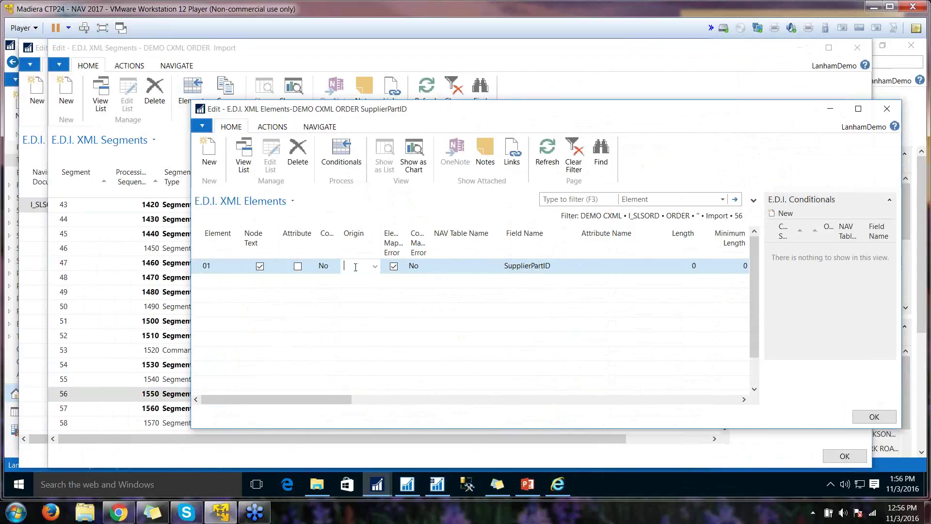
left_click(374, 266)
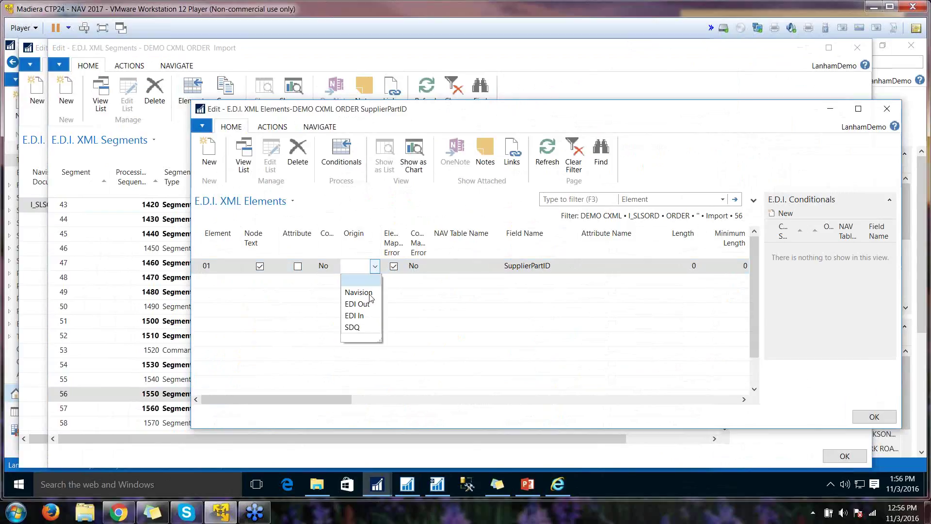
left_click(370, 295)
left_click(448, 269)
type("sales l")
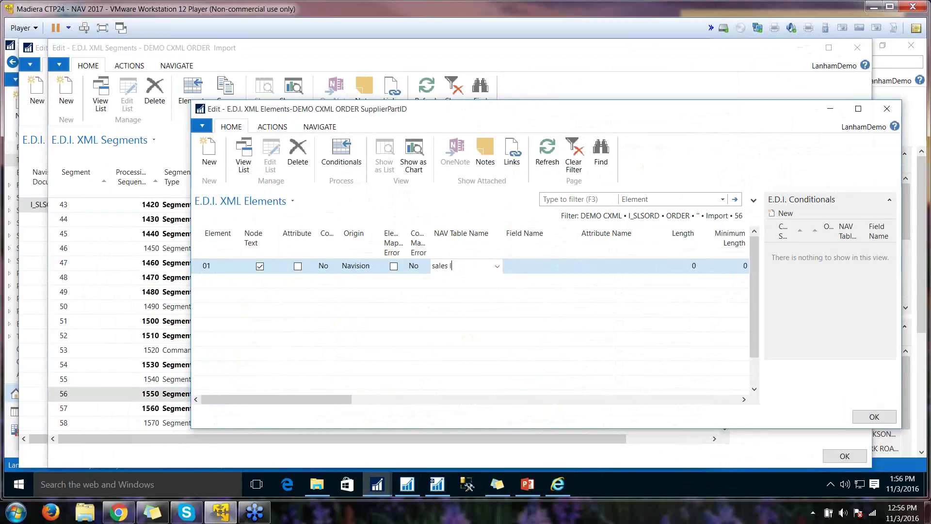
key("Tab")
type("edi_")
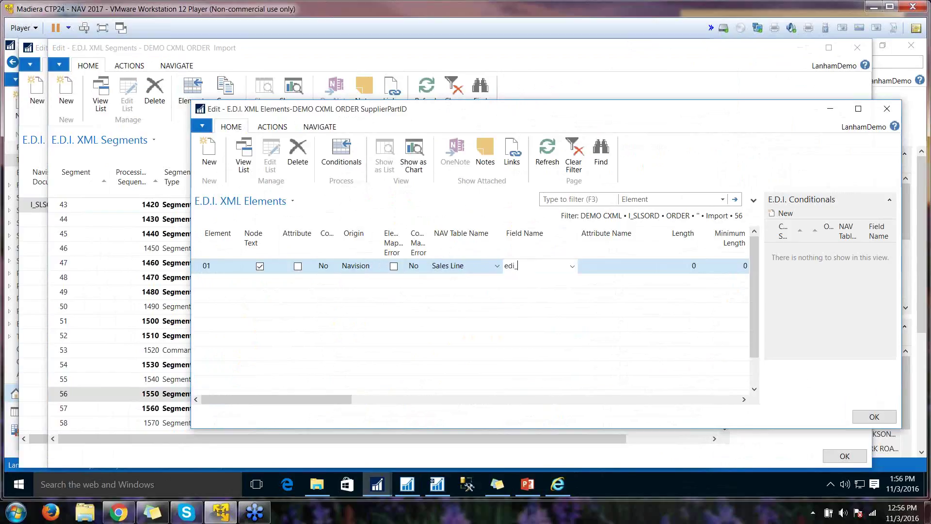
type("item_cr")
key("Tab")
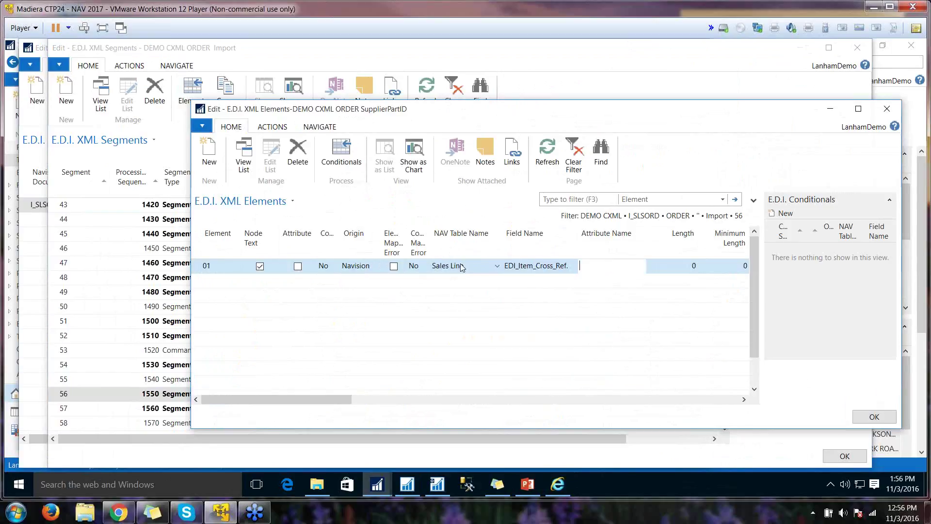
key("Tab")
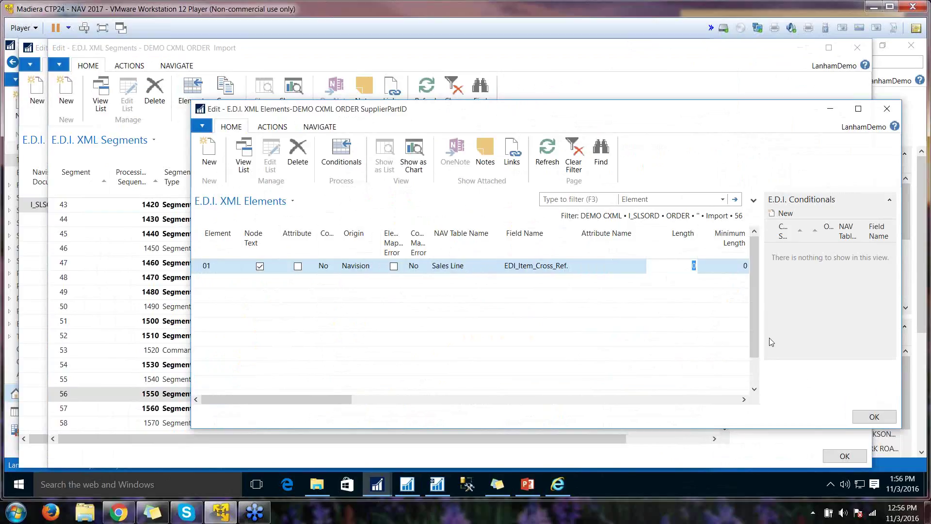
Set the length of the SupplierPartID element to 40 and close the XML elements page
left_click(875, 418)
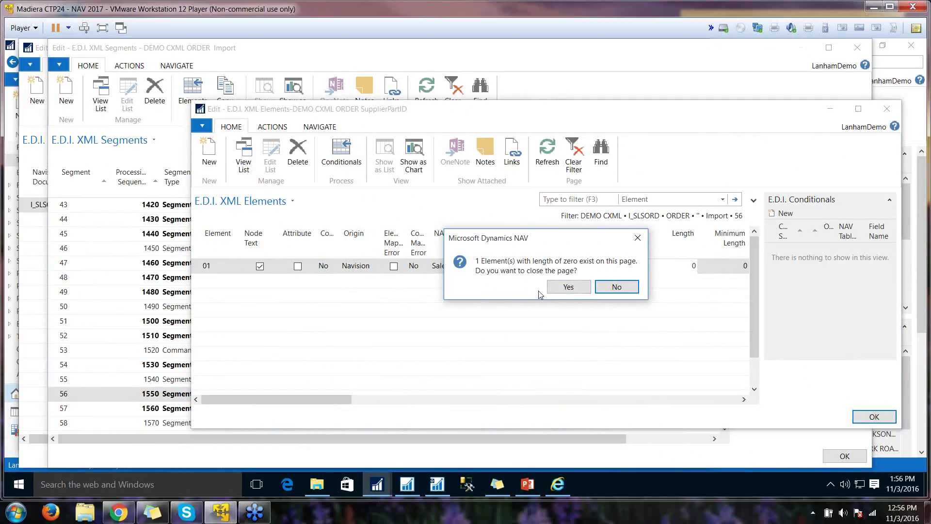
left_click(569, 287)
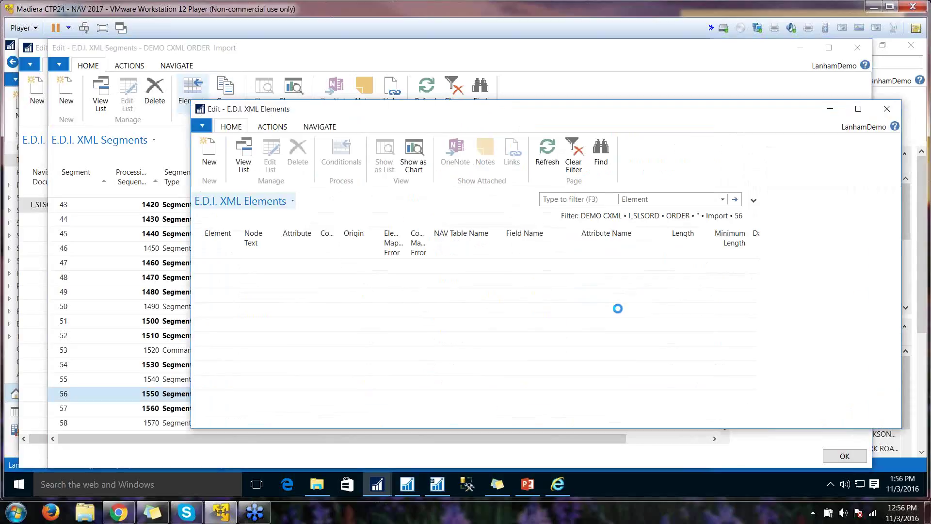
left_click(678, 268)
type("40")
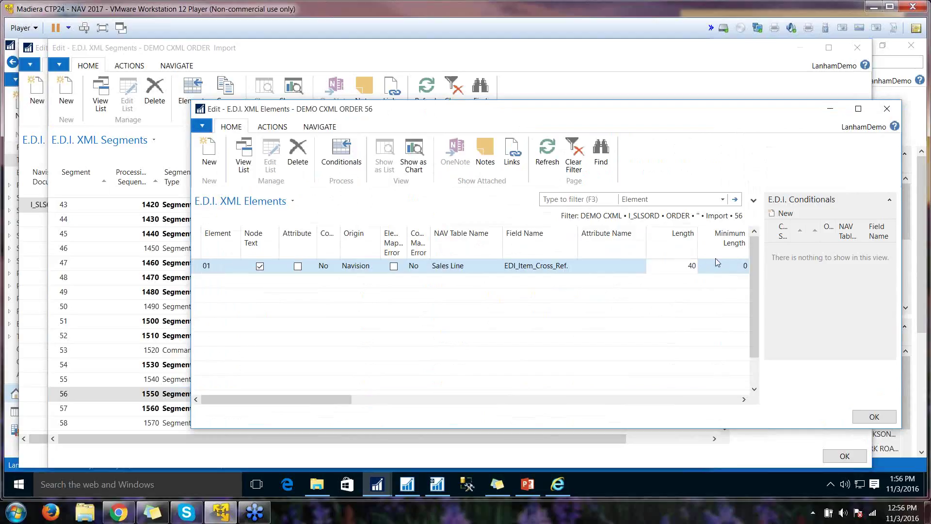
left_click(873, 417)
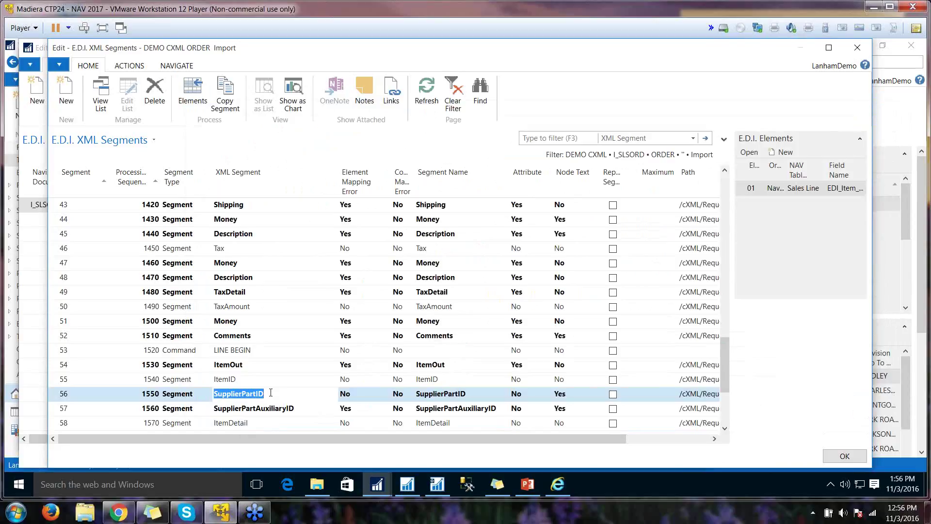
Close the XML segments despite mapping errors, close the DEMO CXML documents and trade partner card, and return to the Role Center
left_click(855, 459)
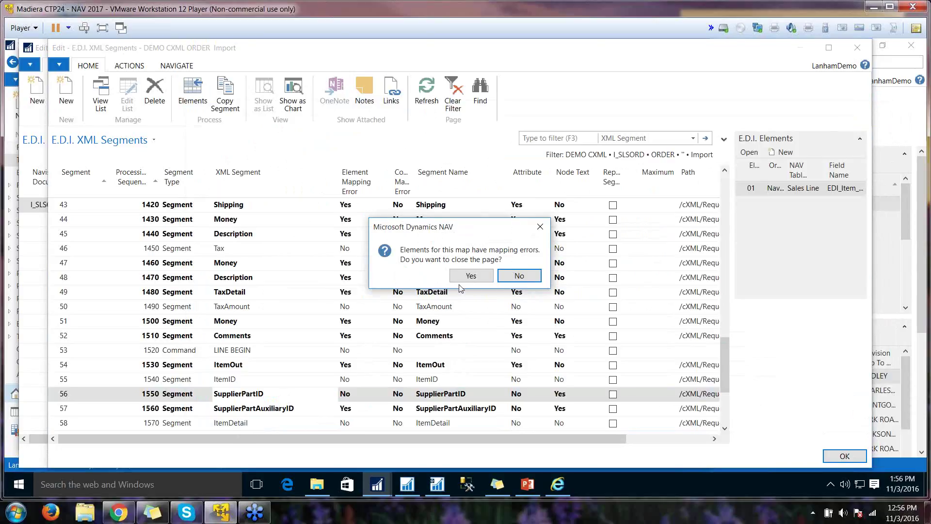
left_click(471, 277)
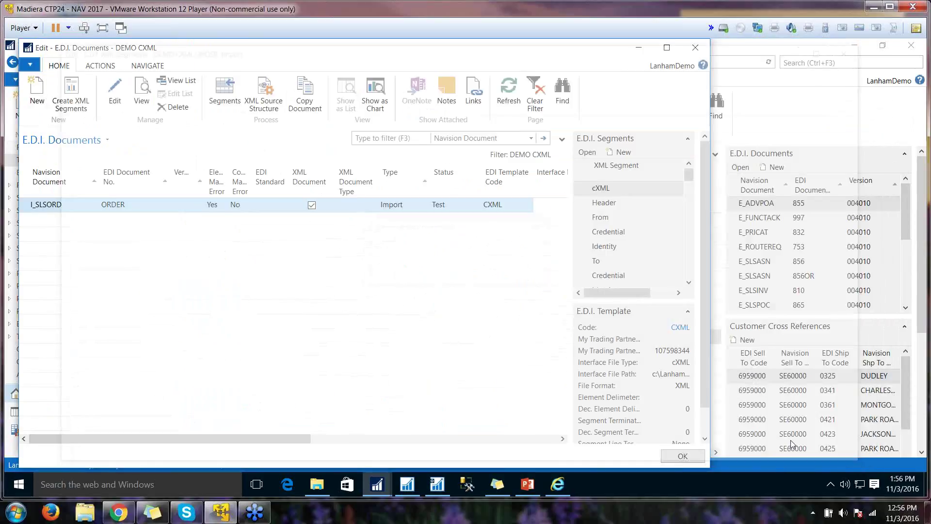
left_click(695, 455)
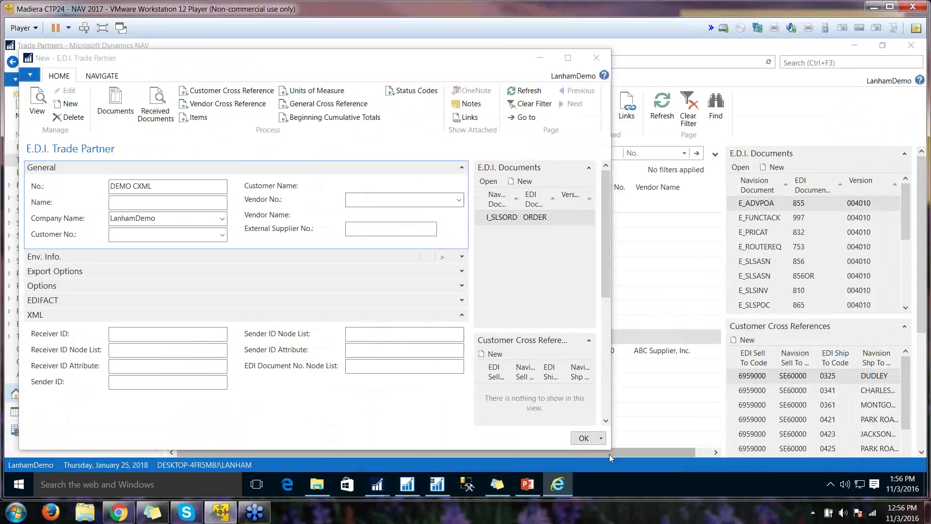
left_click(585, 438)
left_click(24, 147)
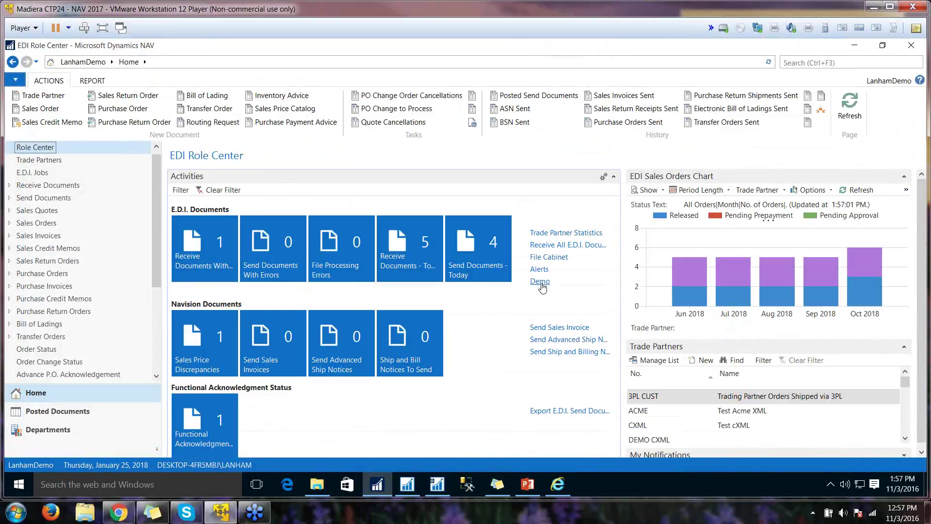
Generate the demo XML Purchase Order file from the E.D.I. Setup and receive all E.D.I. documents
left_click(539, 282)
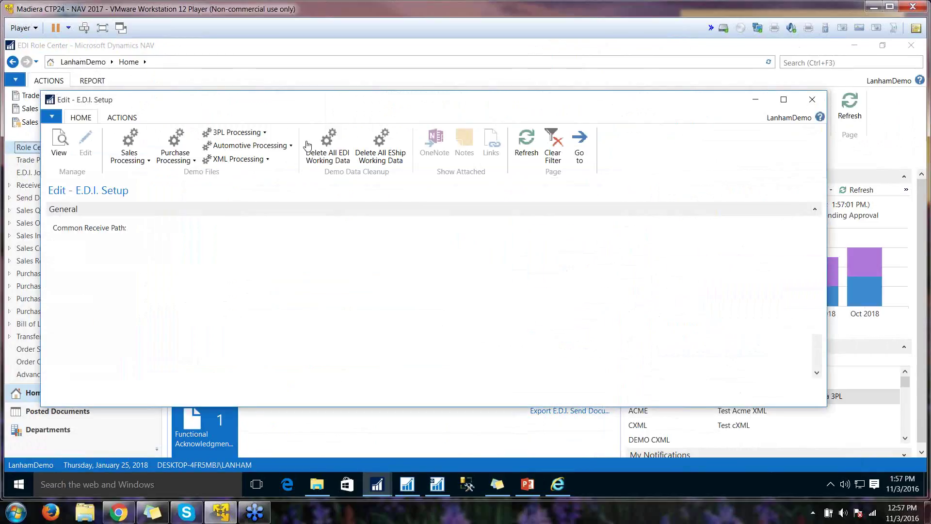
left_click(234, 160)
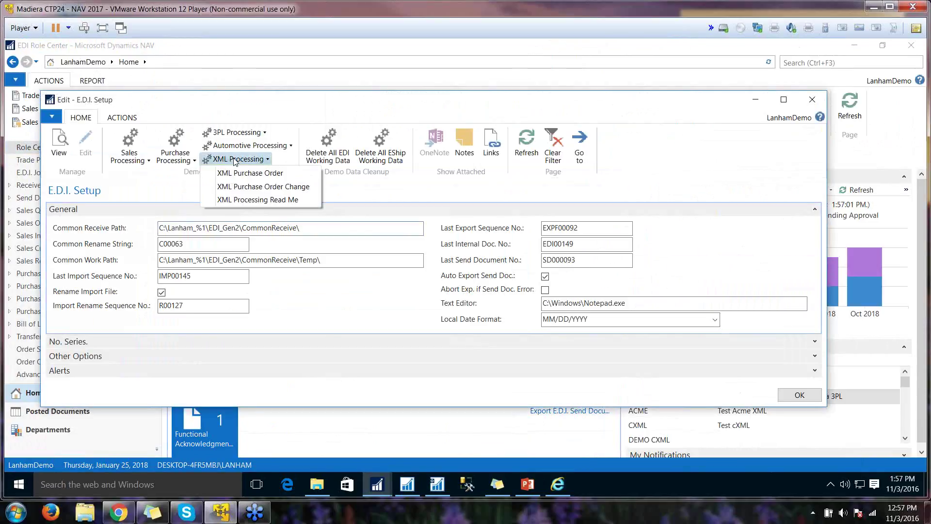
left_click(278, 176)
left_click(534, 271)
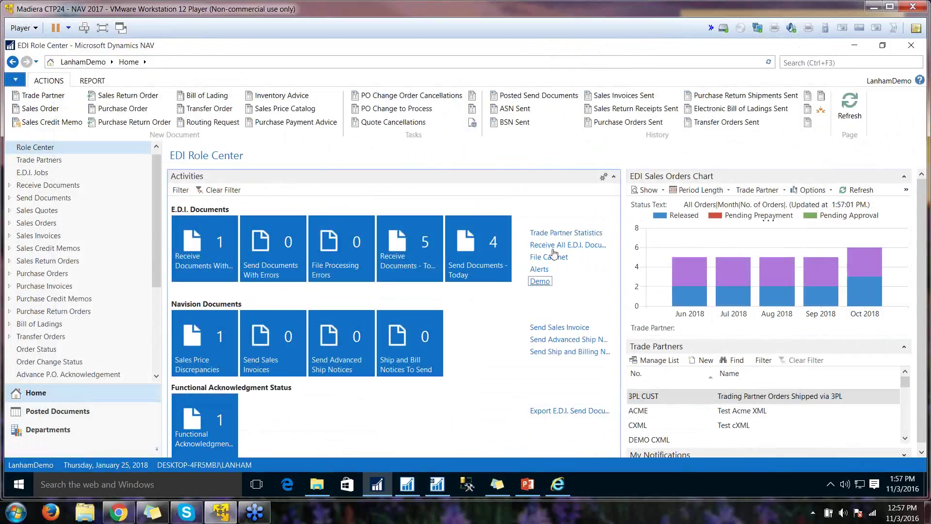
left_click(567, 244)
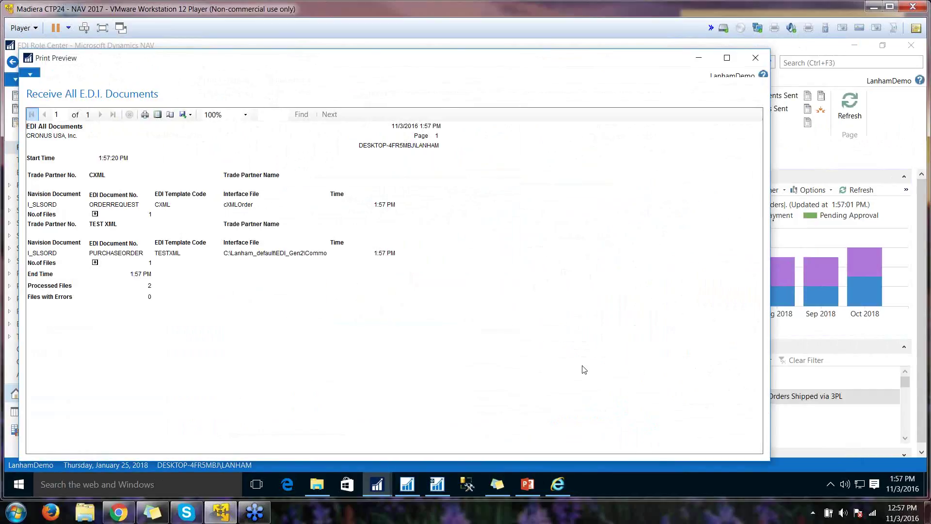
left_click(756, 58)
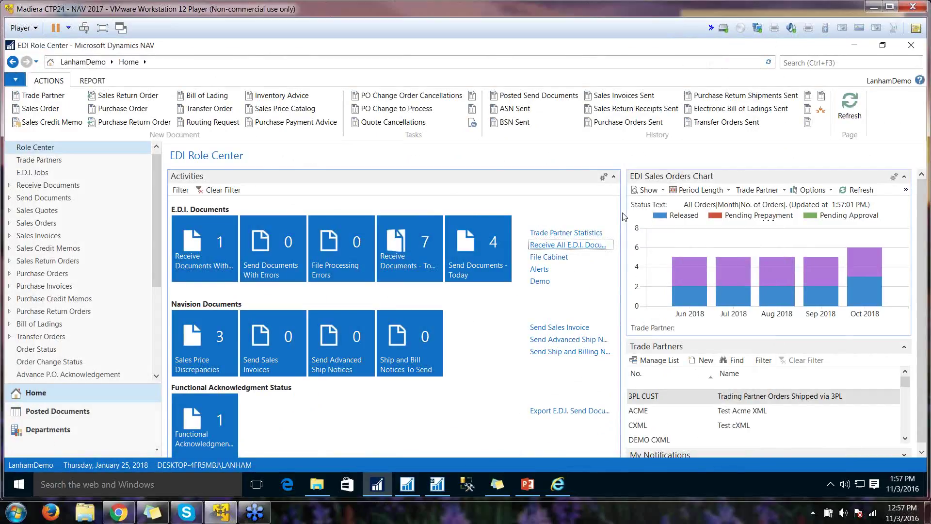
List the documents received today and open the sales order created from the CXML order request
left_click(402, 261)
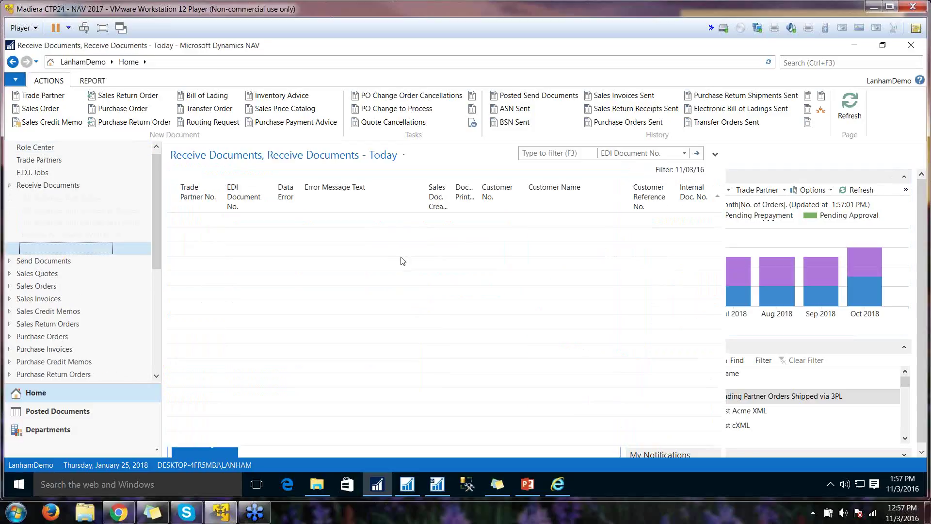
left_click(192, 298)
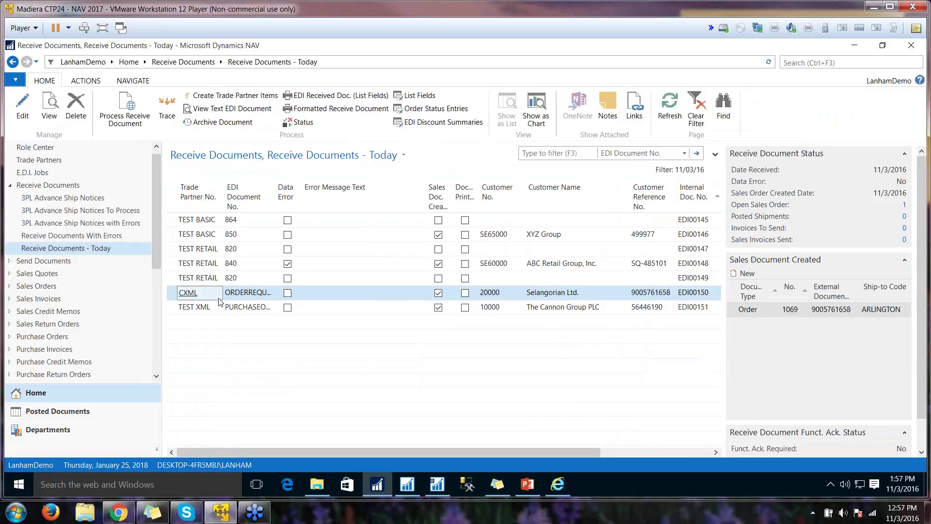
left_click(791, 311)
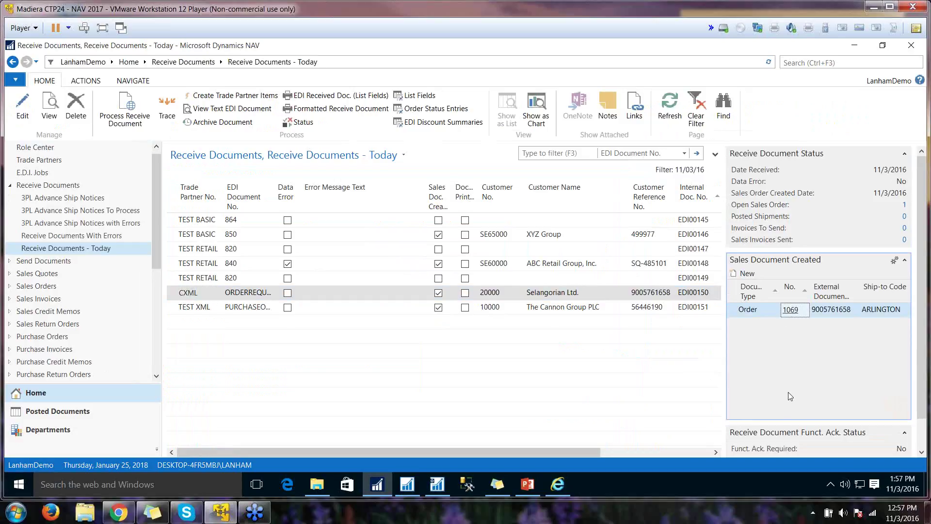
left_click(790, 311)
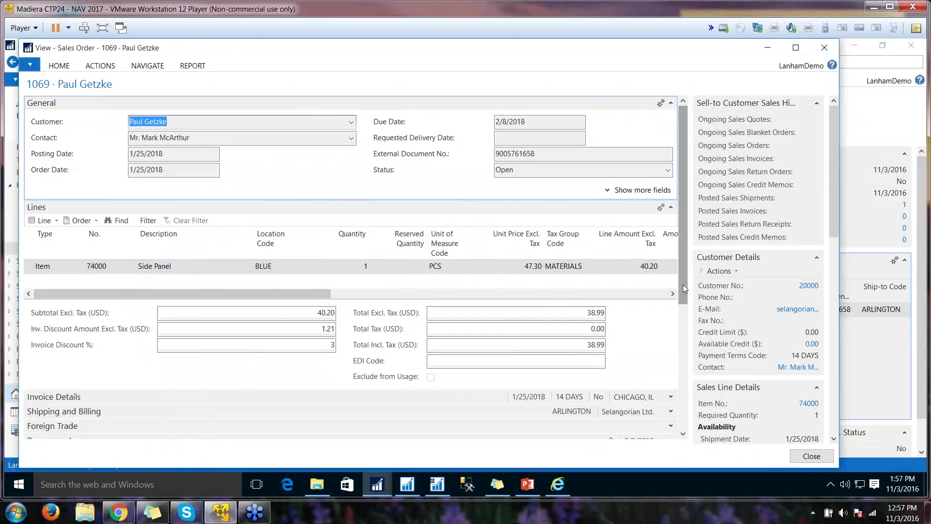
Review the sales order's EDI details, including its EDI Trade Partner, and its item line, and close the order
scroll(655, 315, "down", 5)
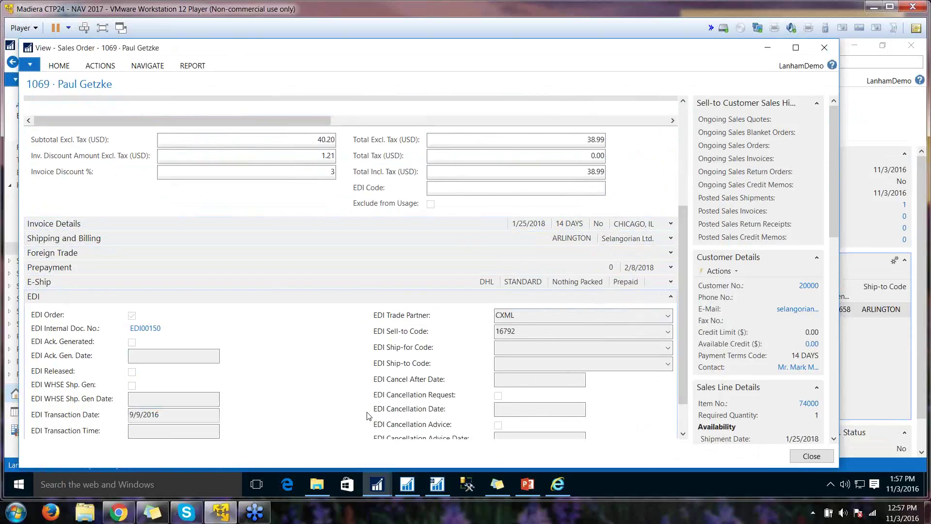
left_click(463, 316)
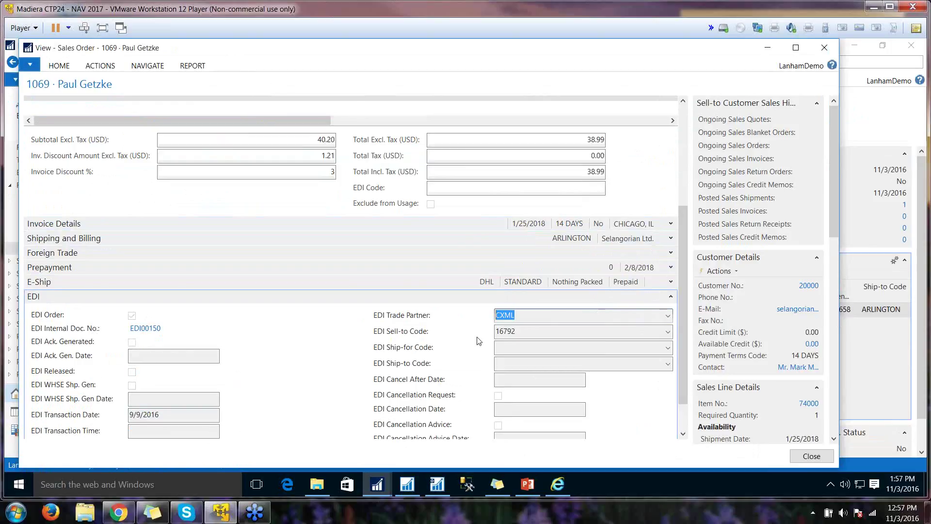
left_click_drag(684, 388, 696, 276)
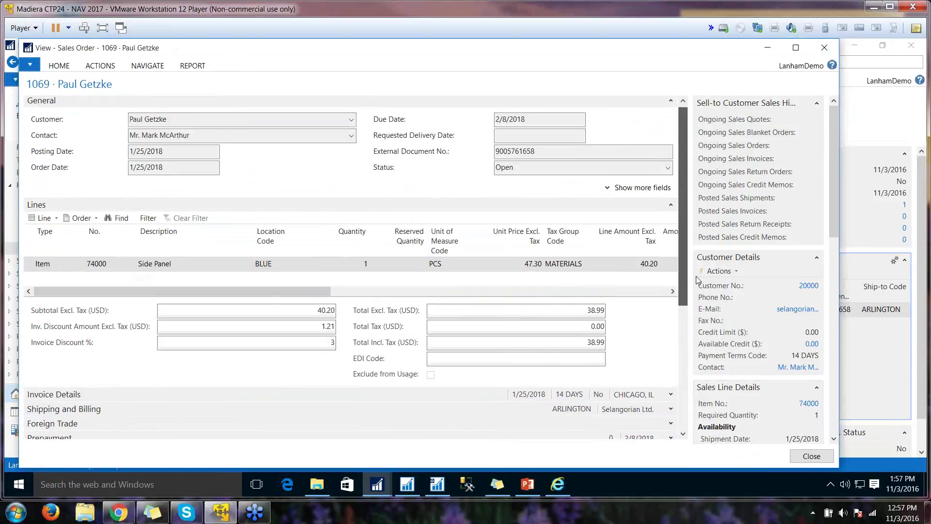
left_click(812, 456)
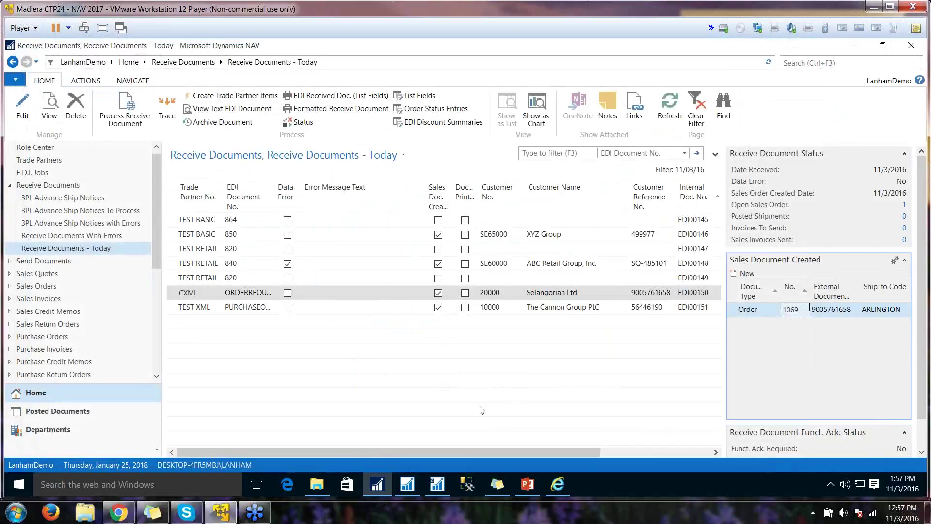
Switch to PowerPoint with the Lanham Associates - Lunch & Learn with Innovia presentation
mouse_move(528, 484)
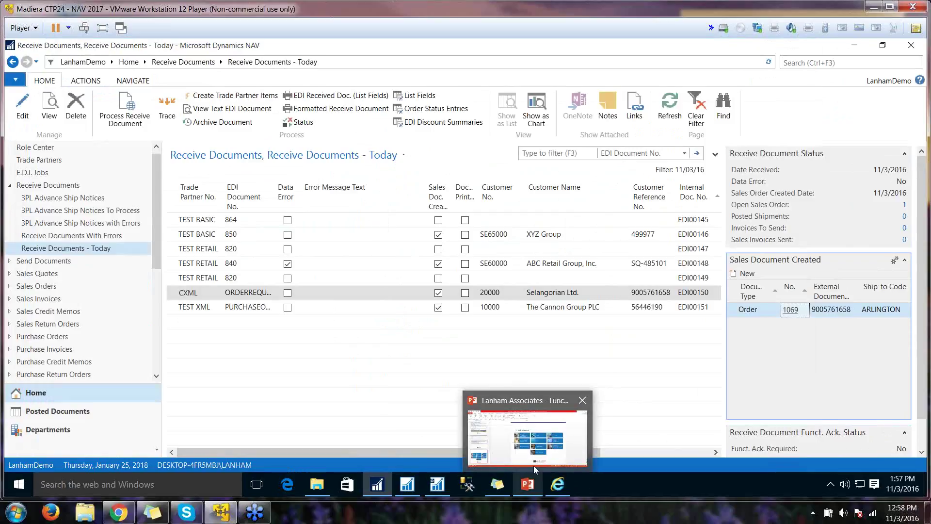
mouse_move(534, 466)
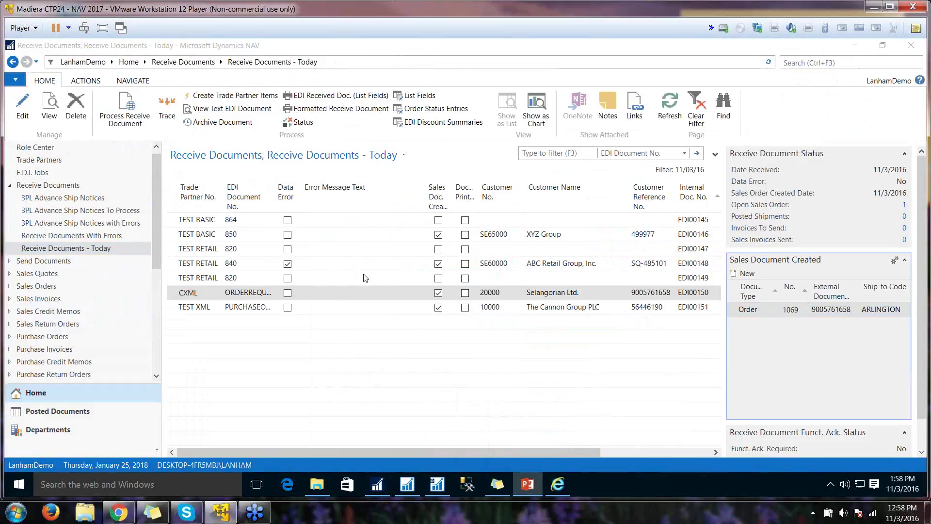
key("alt+Tab")
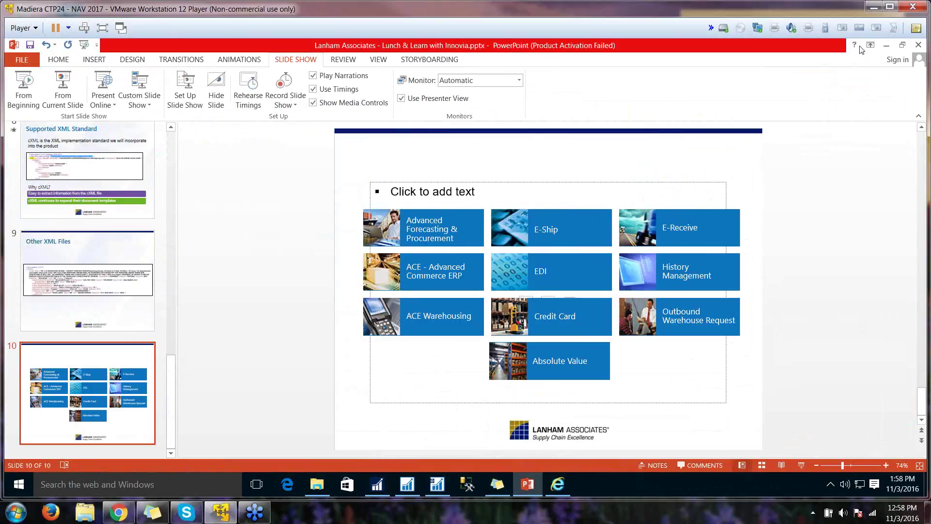